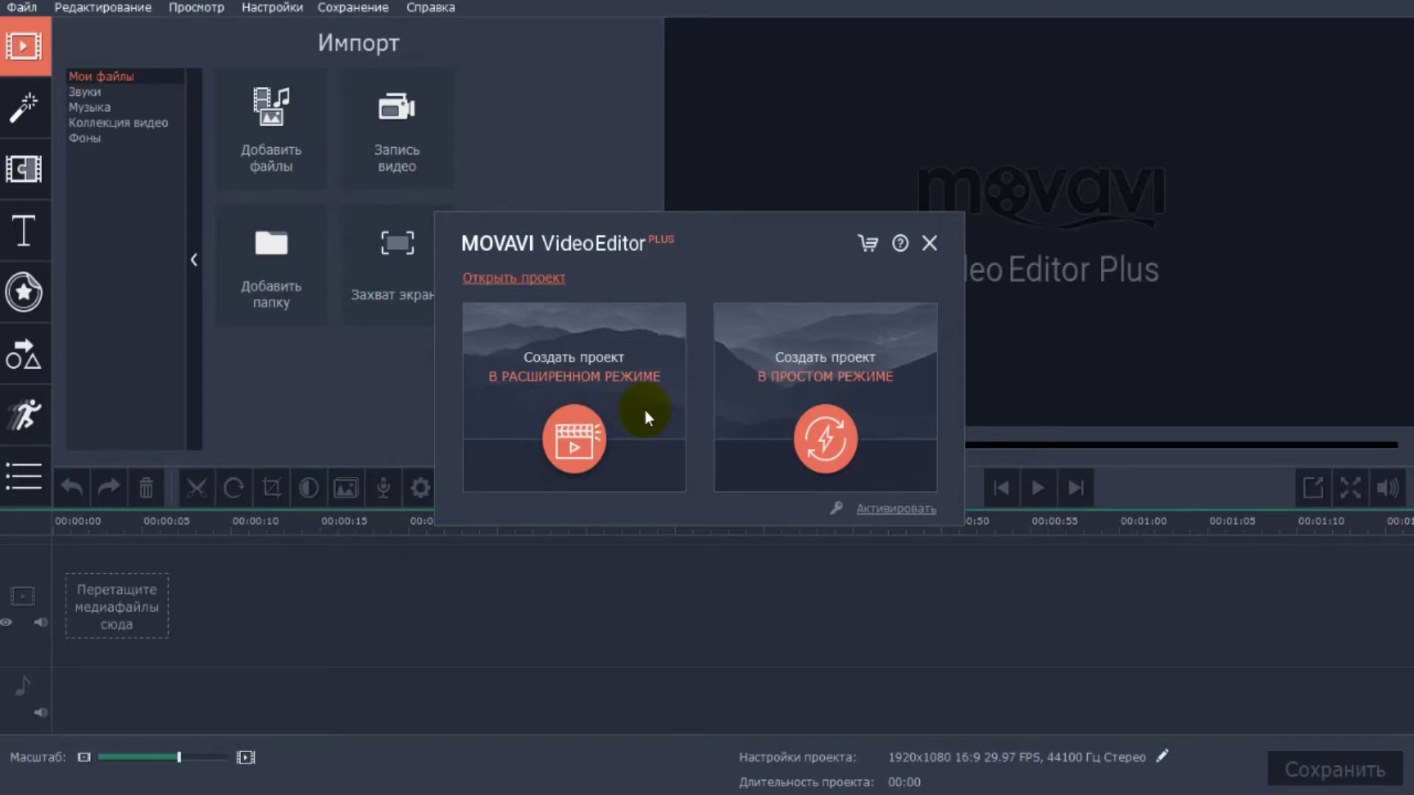
- Create a project in advanced mode and place the ,jv,thf video from the Видос folder on the timeline's video track
click(644, 409)
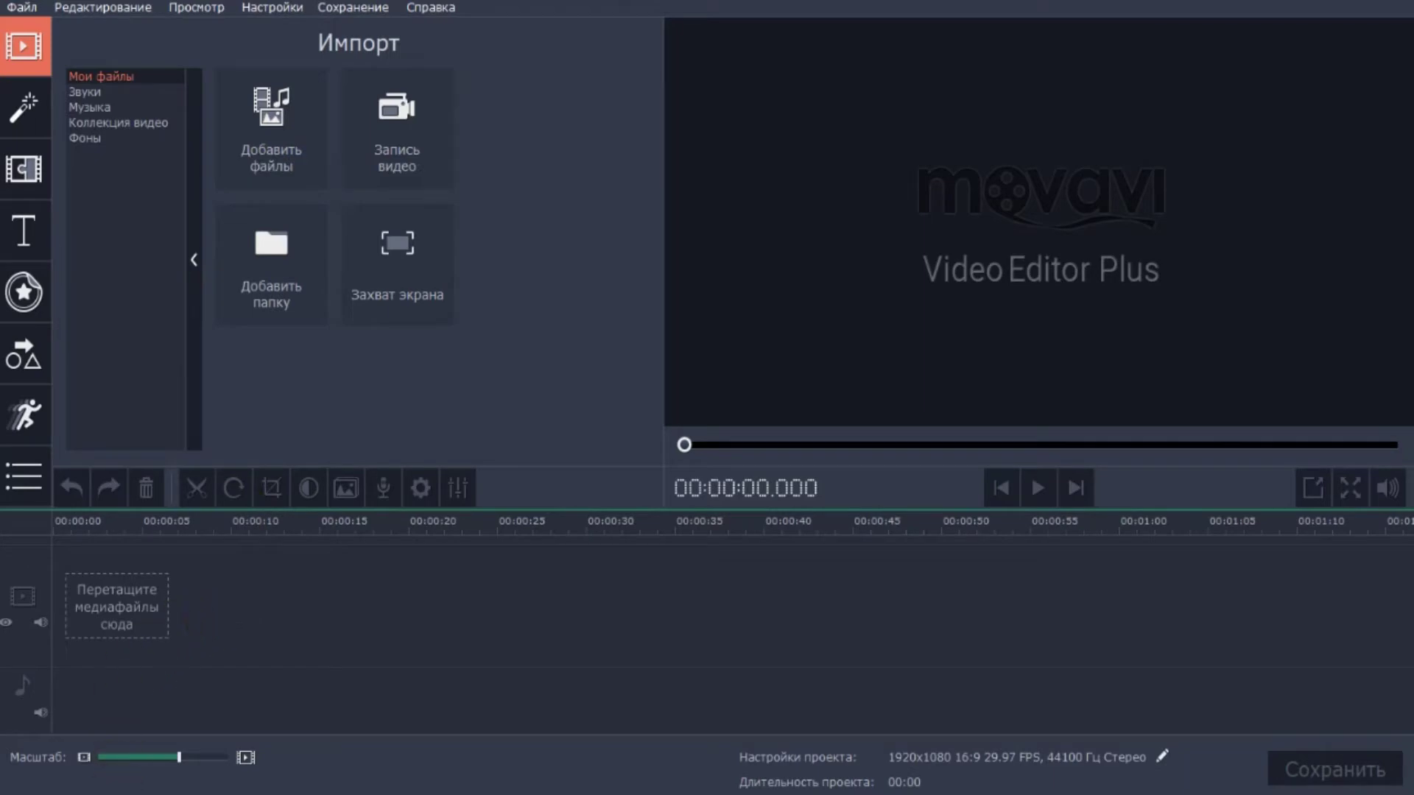
key(alt+Tab)
drag(696, 43, 886, 282)
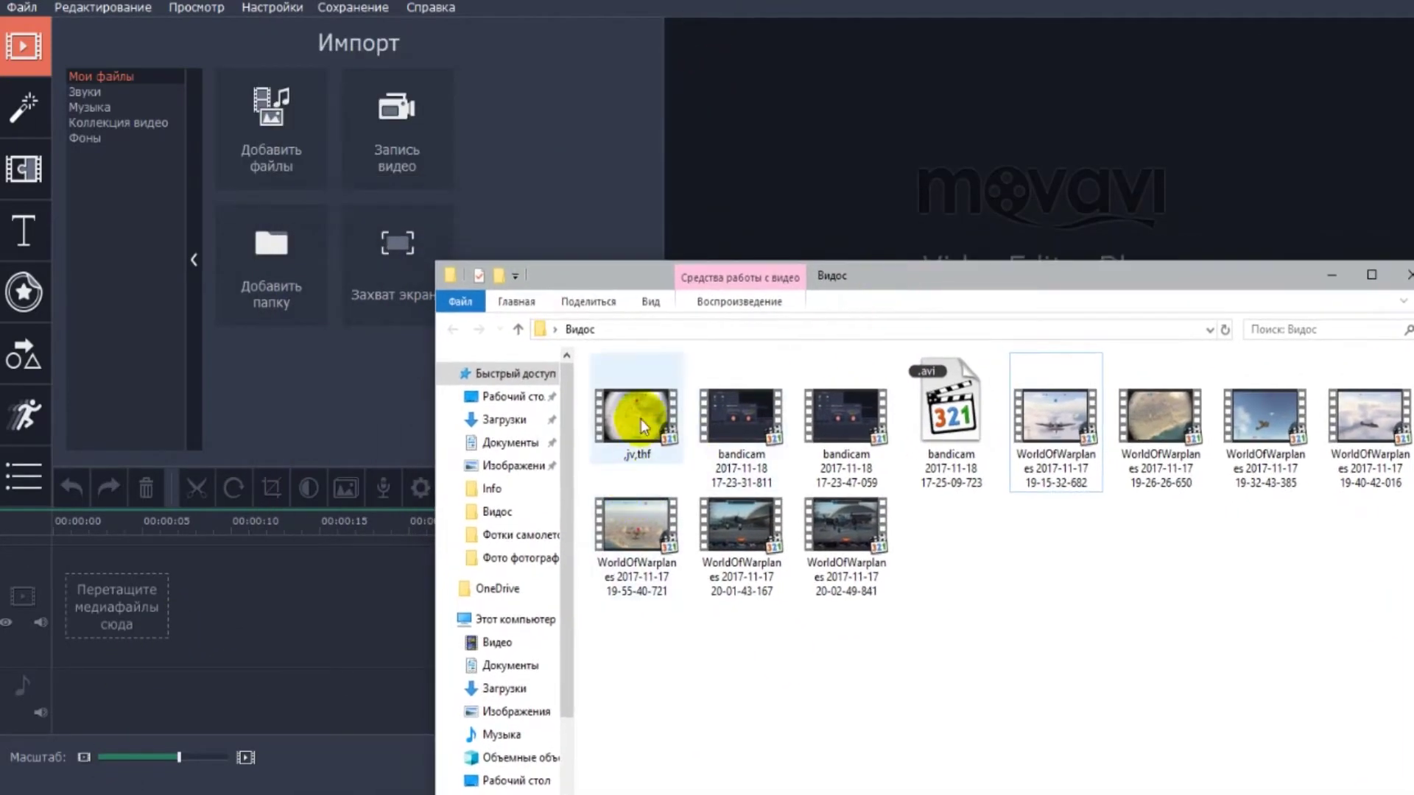
drag(647, 414, 117, 624)
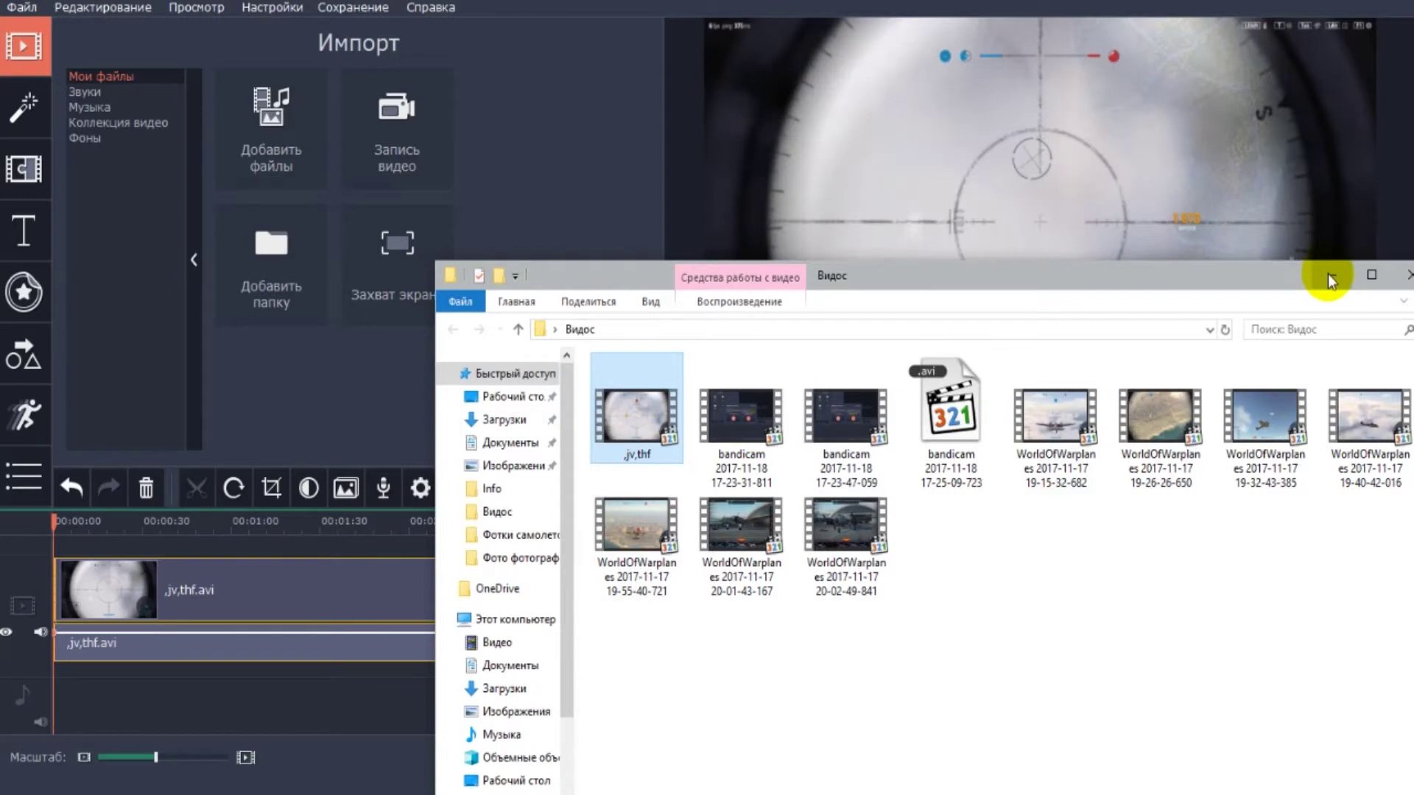
click(1328, 278)
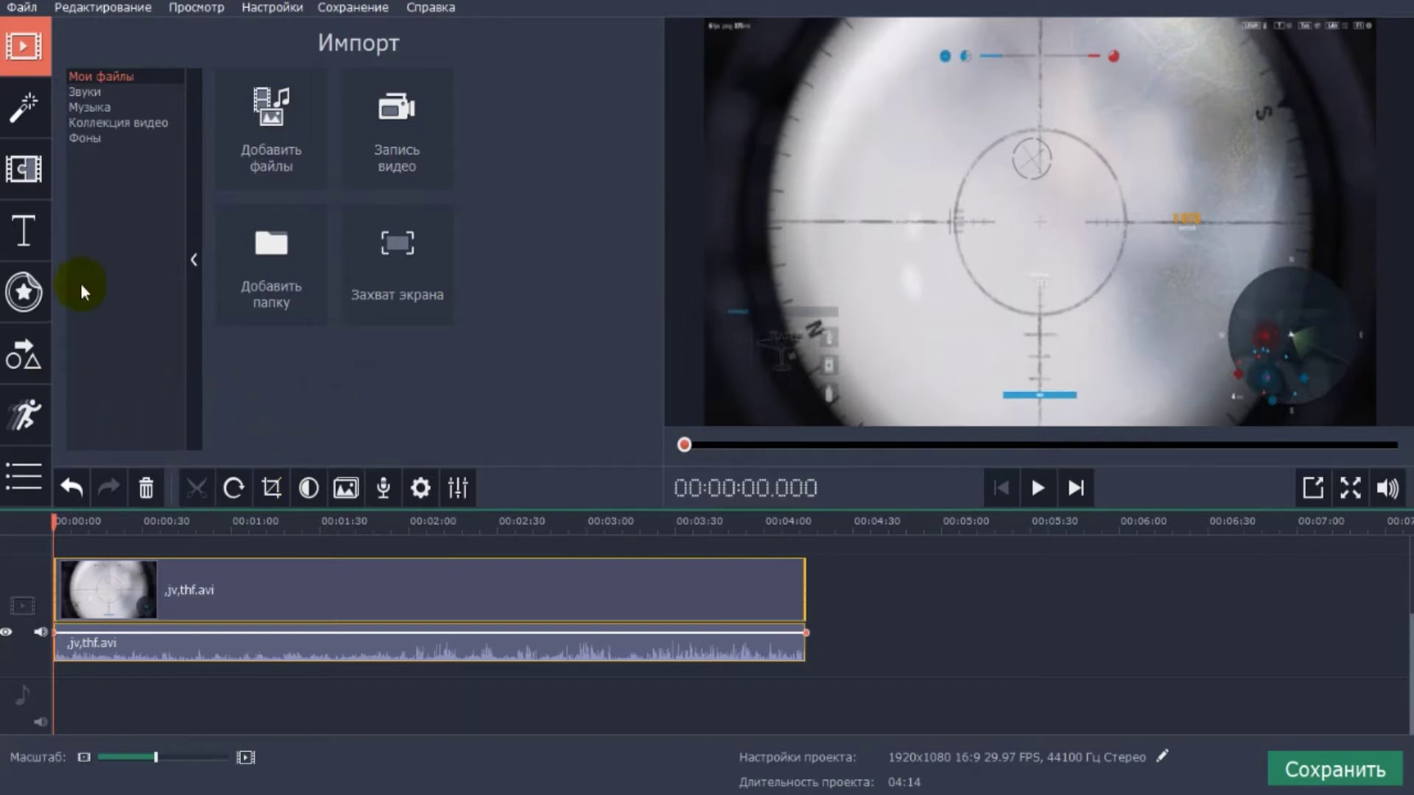
- Browse the built-in sounds, music, video collection and backgrounds available for import
click(99, 94)
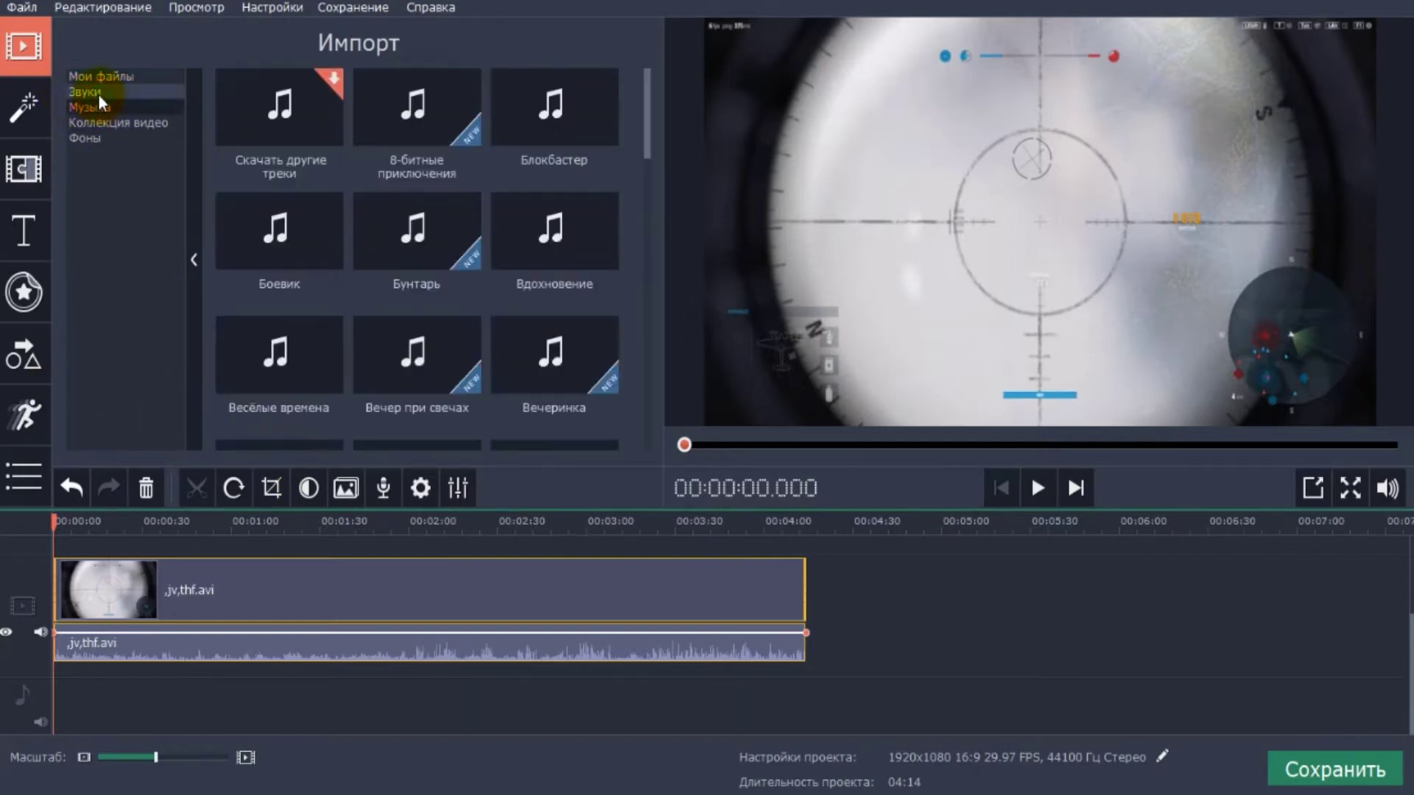
click(100, 108)
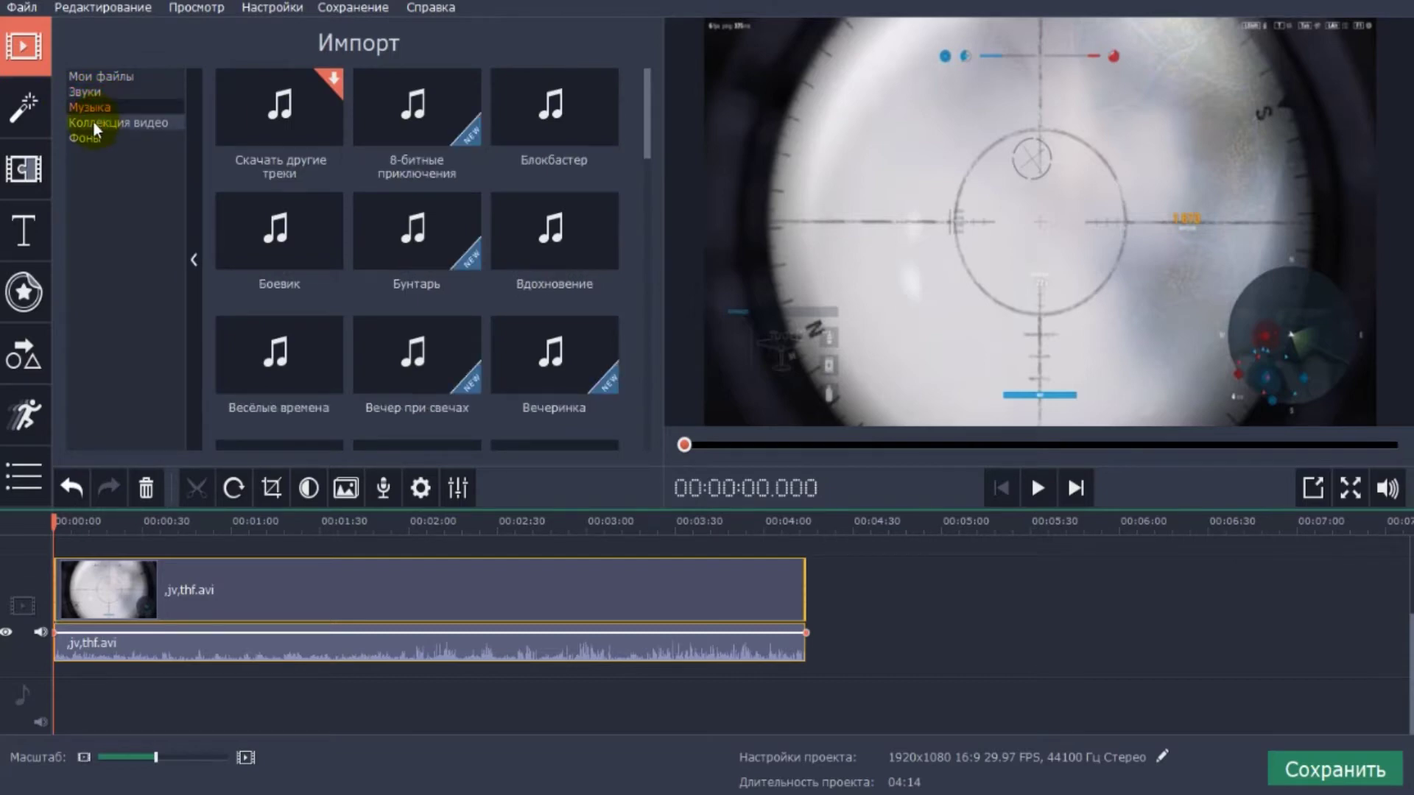
click(93, 123)
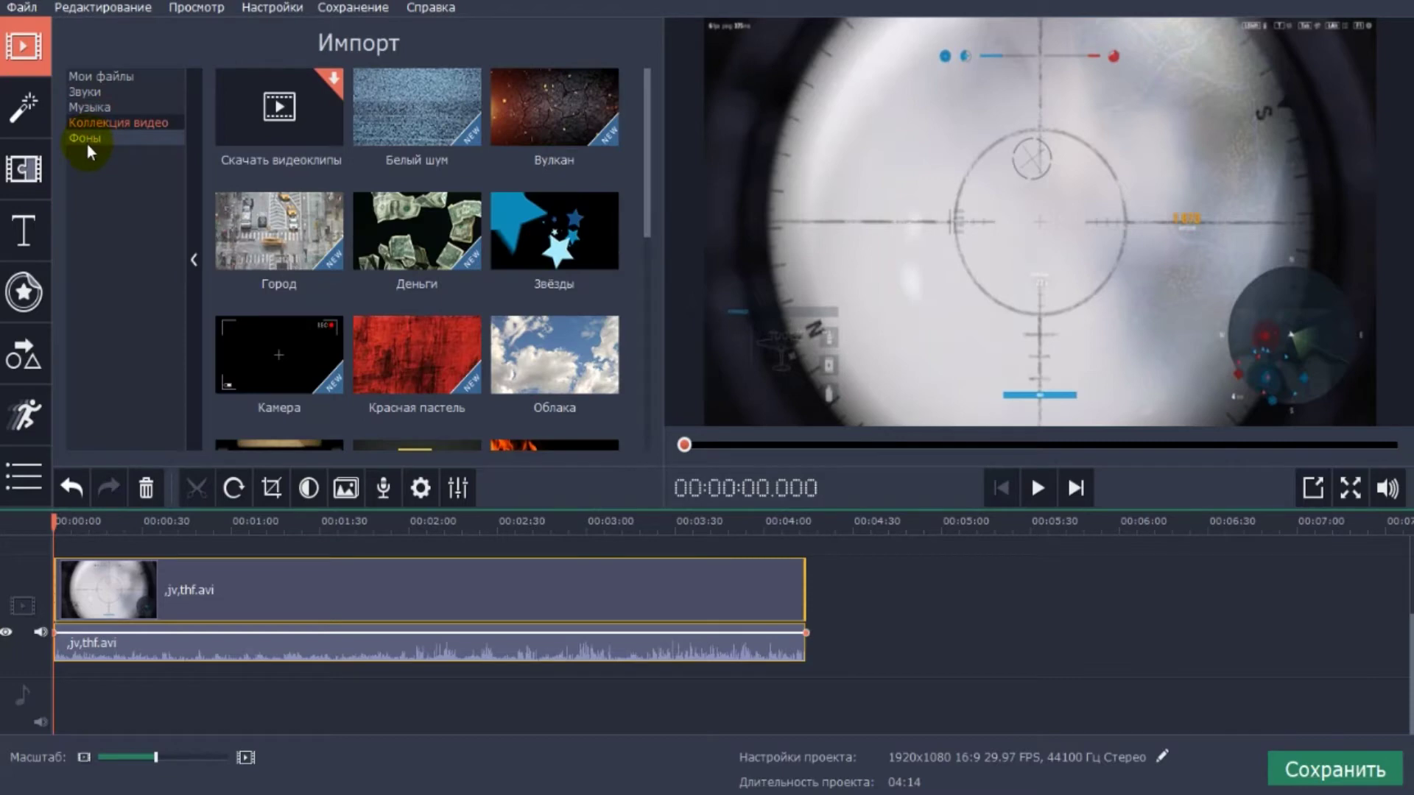
click(104, 140)
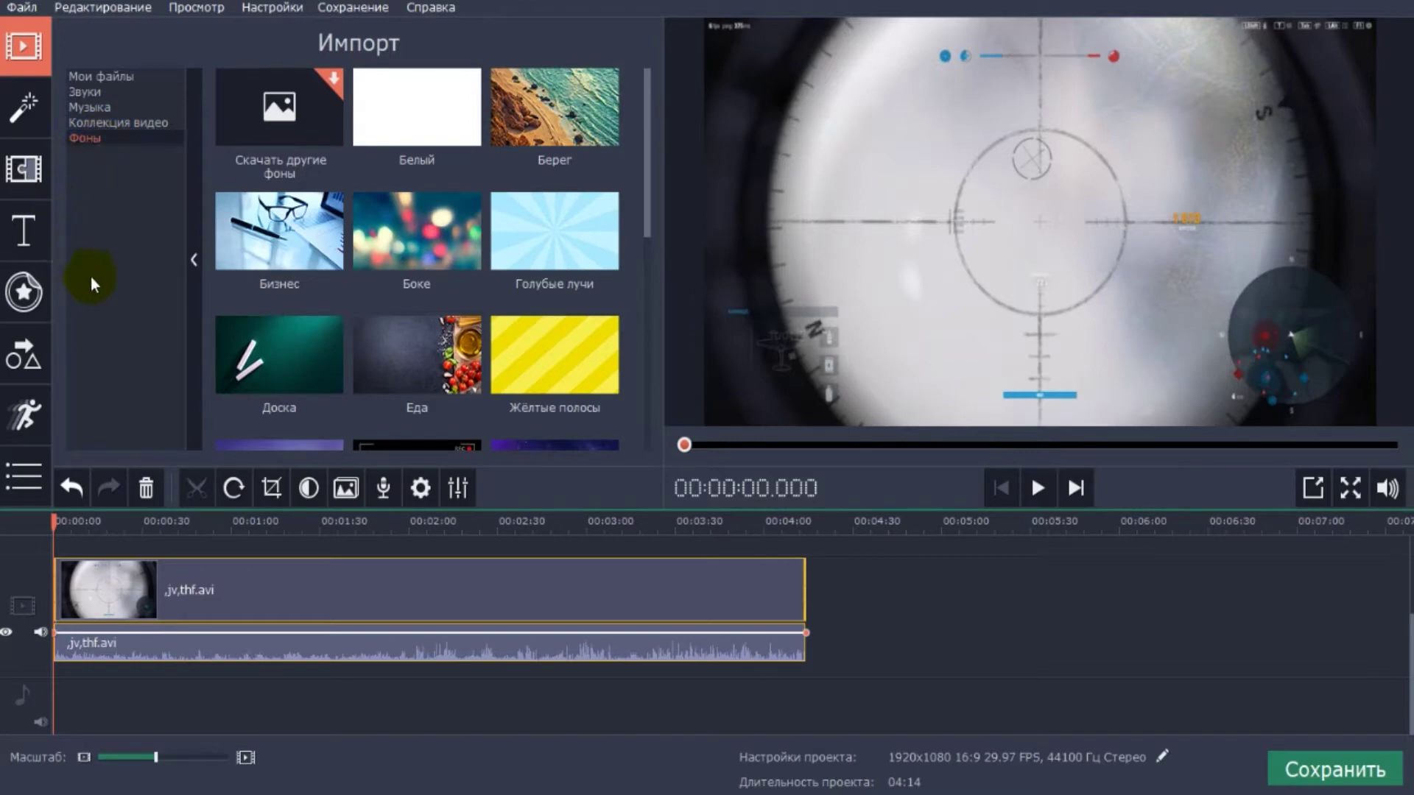
- Open the filters, preview Заполнение краёв, and look through the artistic, blur, colour filter and flying shapes categories
click(28, 109)
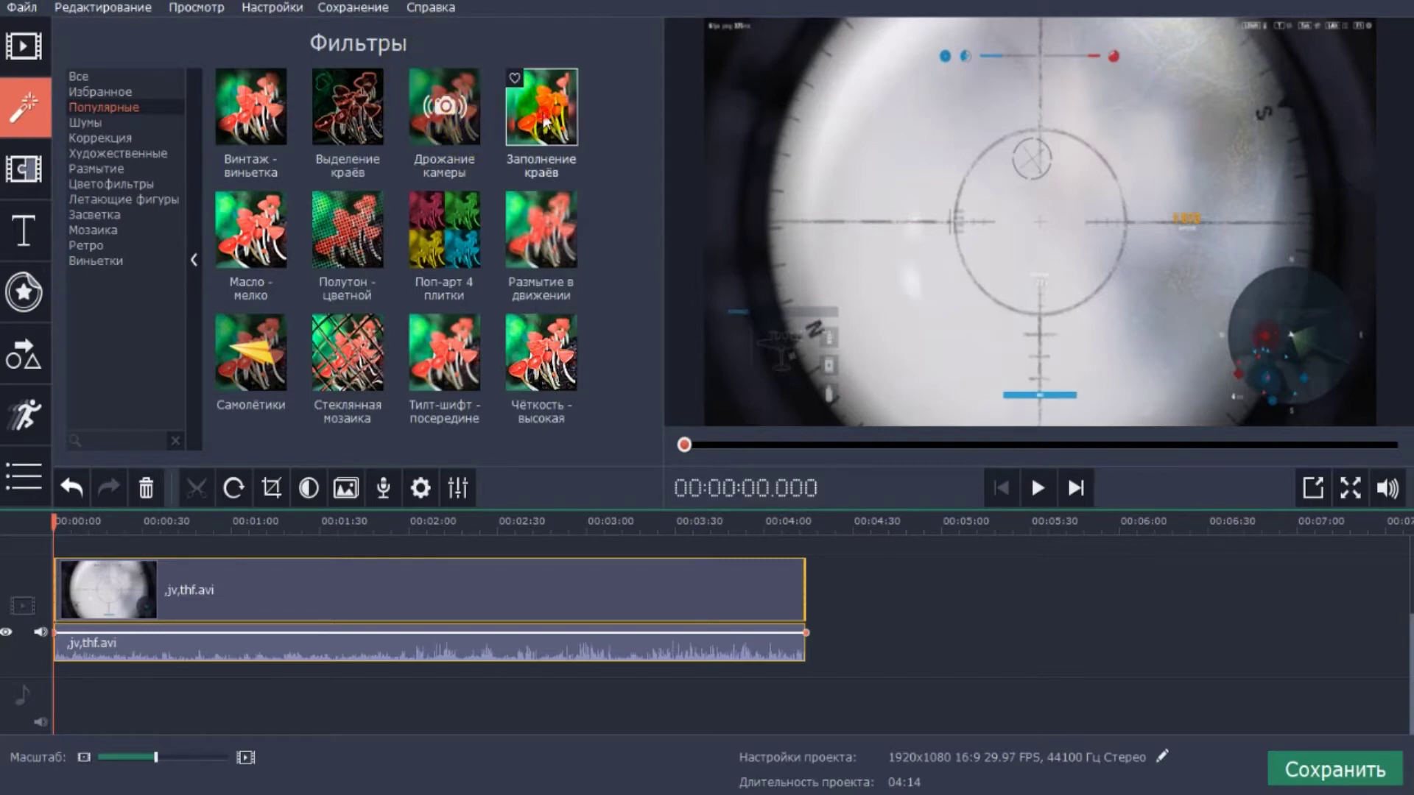
mouse_move(539, 160)
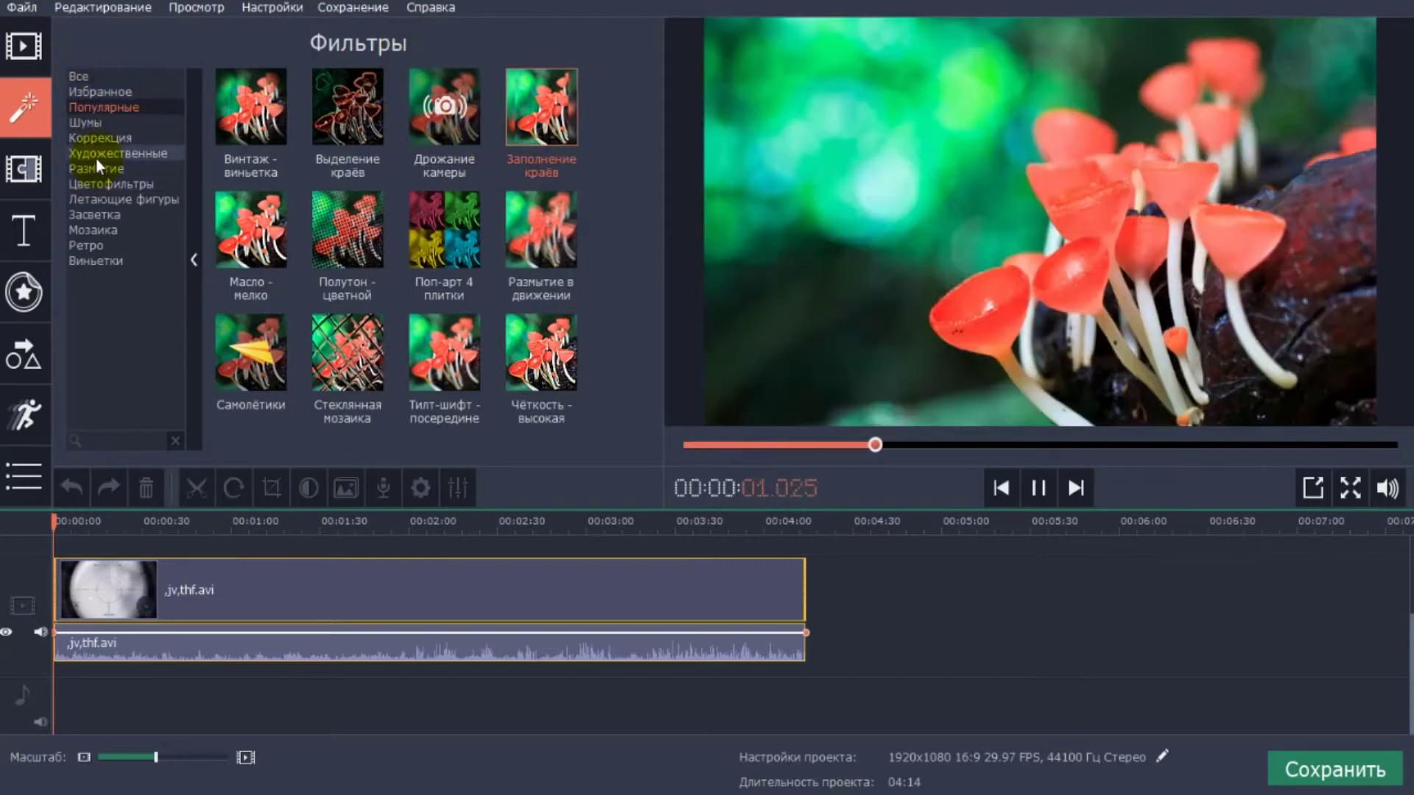
click(96, 154)
click(94, 174)
click(93, 184)
click(96, 199)
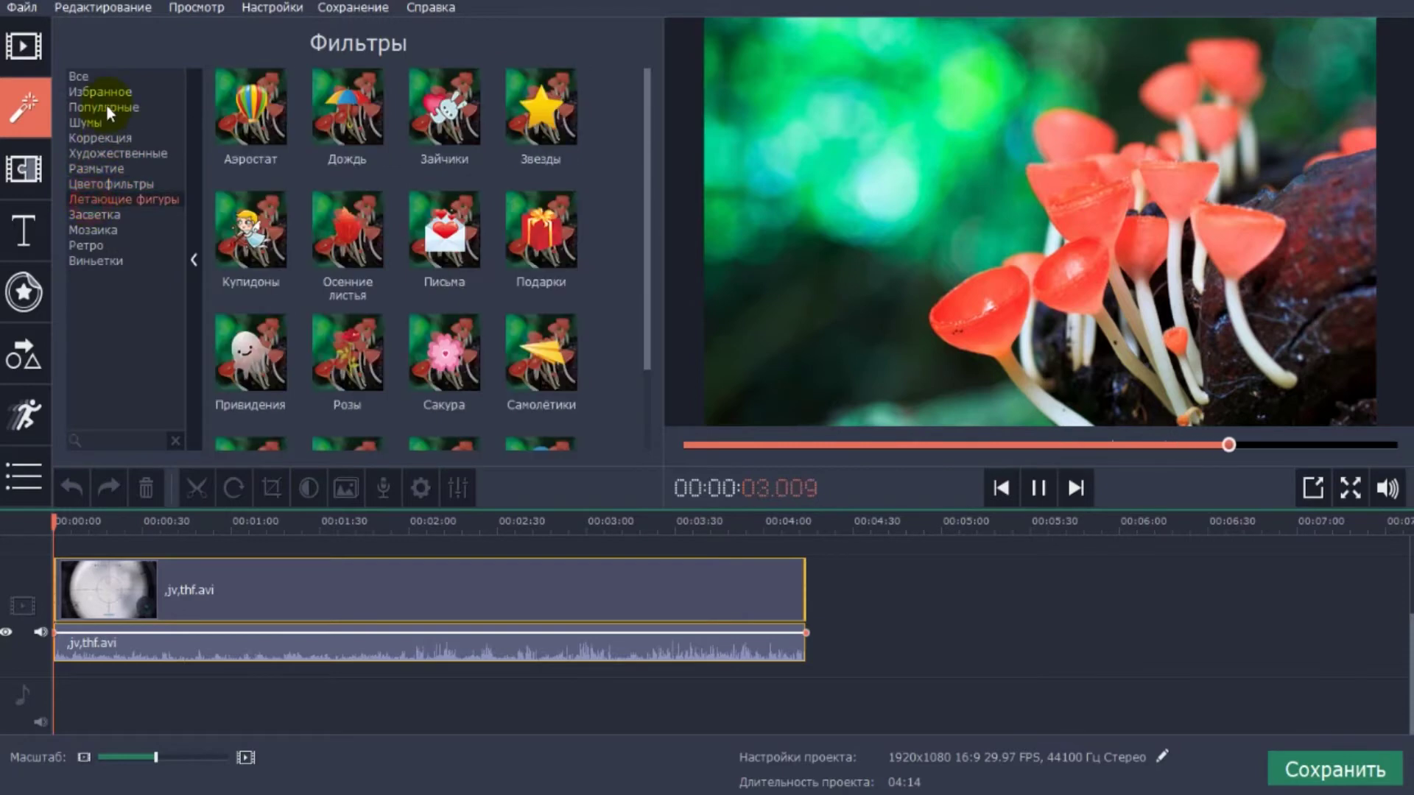
- Preview several Виньетка and Засветка filters in the full filter list, including Виньетка 5, Засветка 6 and Засветка 7
click(98, 77)
scroll(442, 220, down, 5)
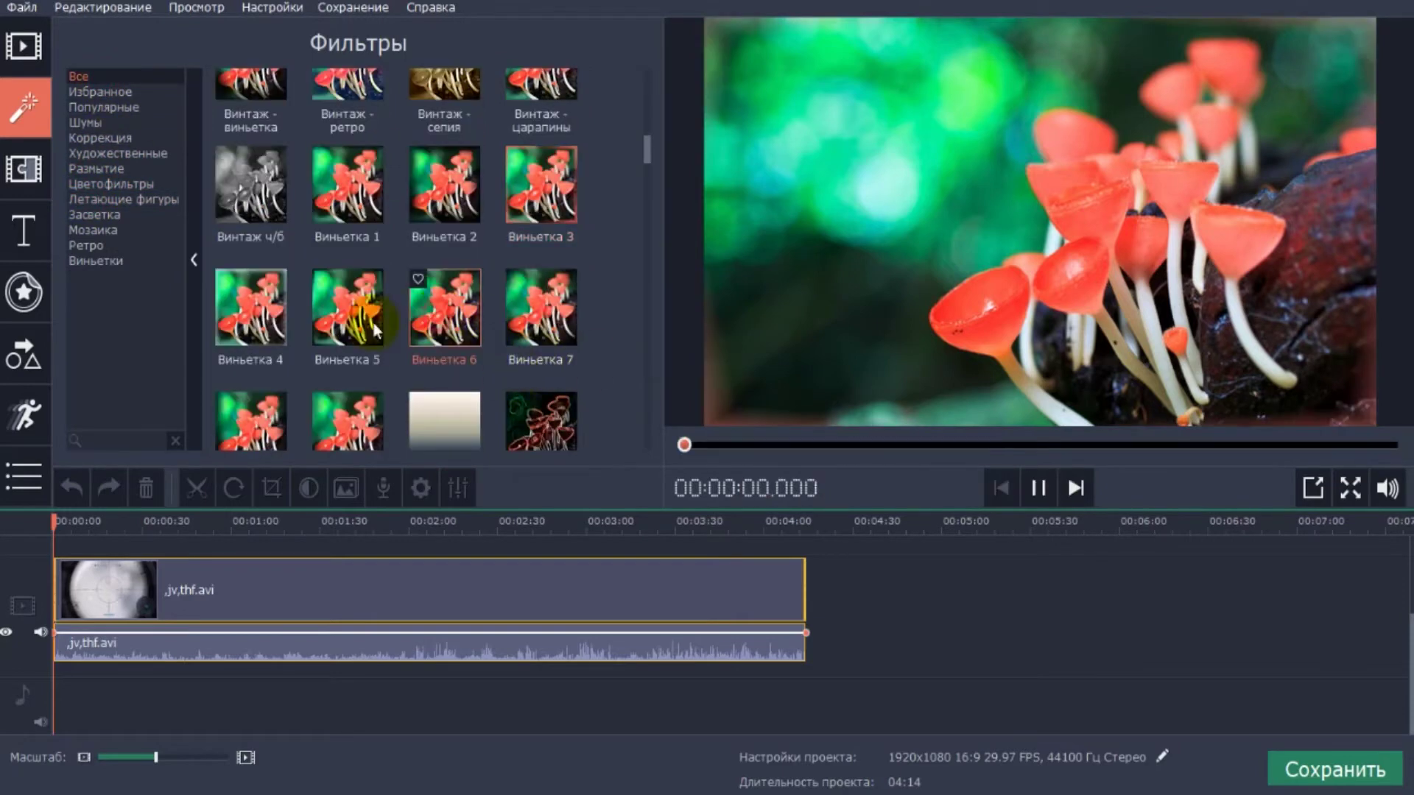
mouse_move(345, 331)
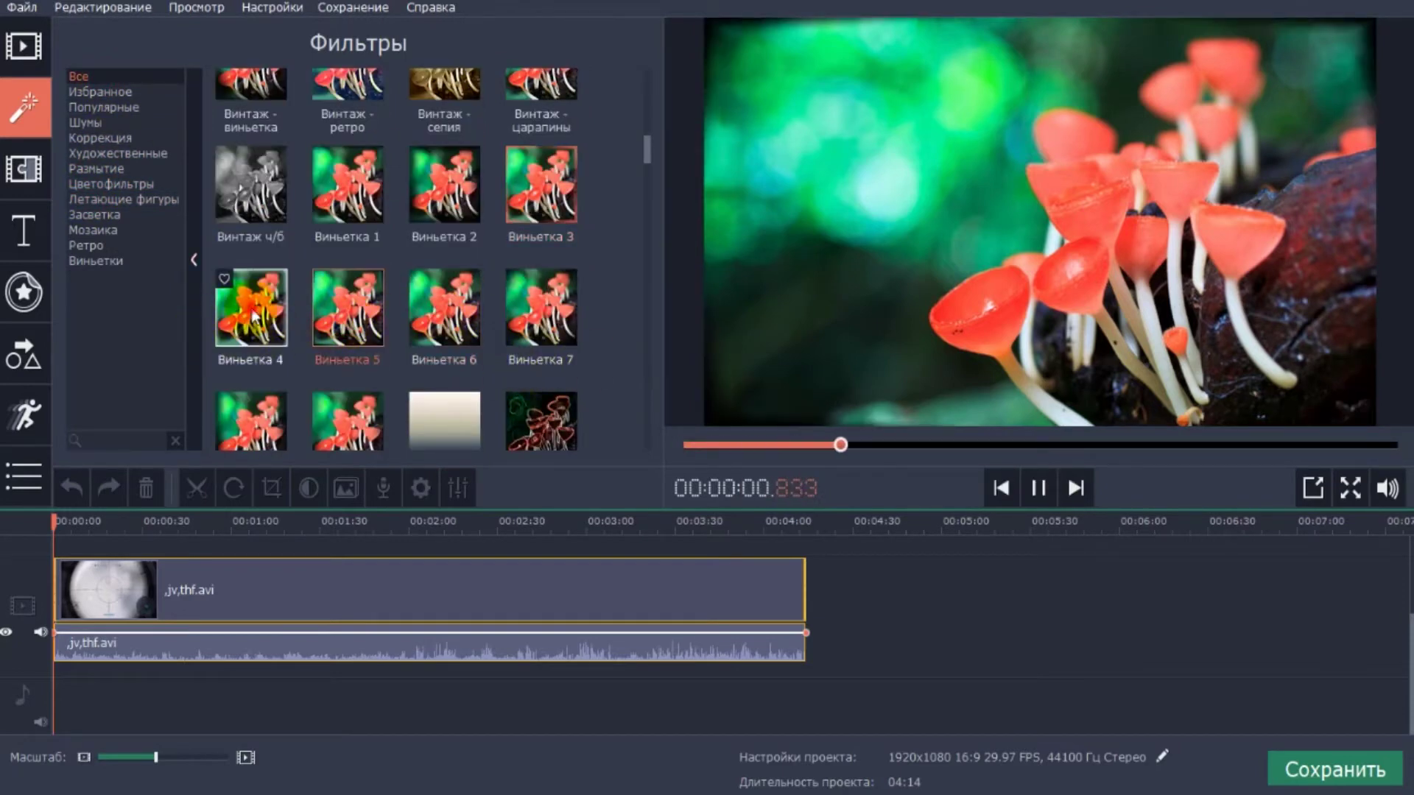
click(256, 366)
click(648, 151)
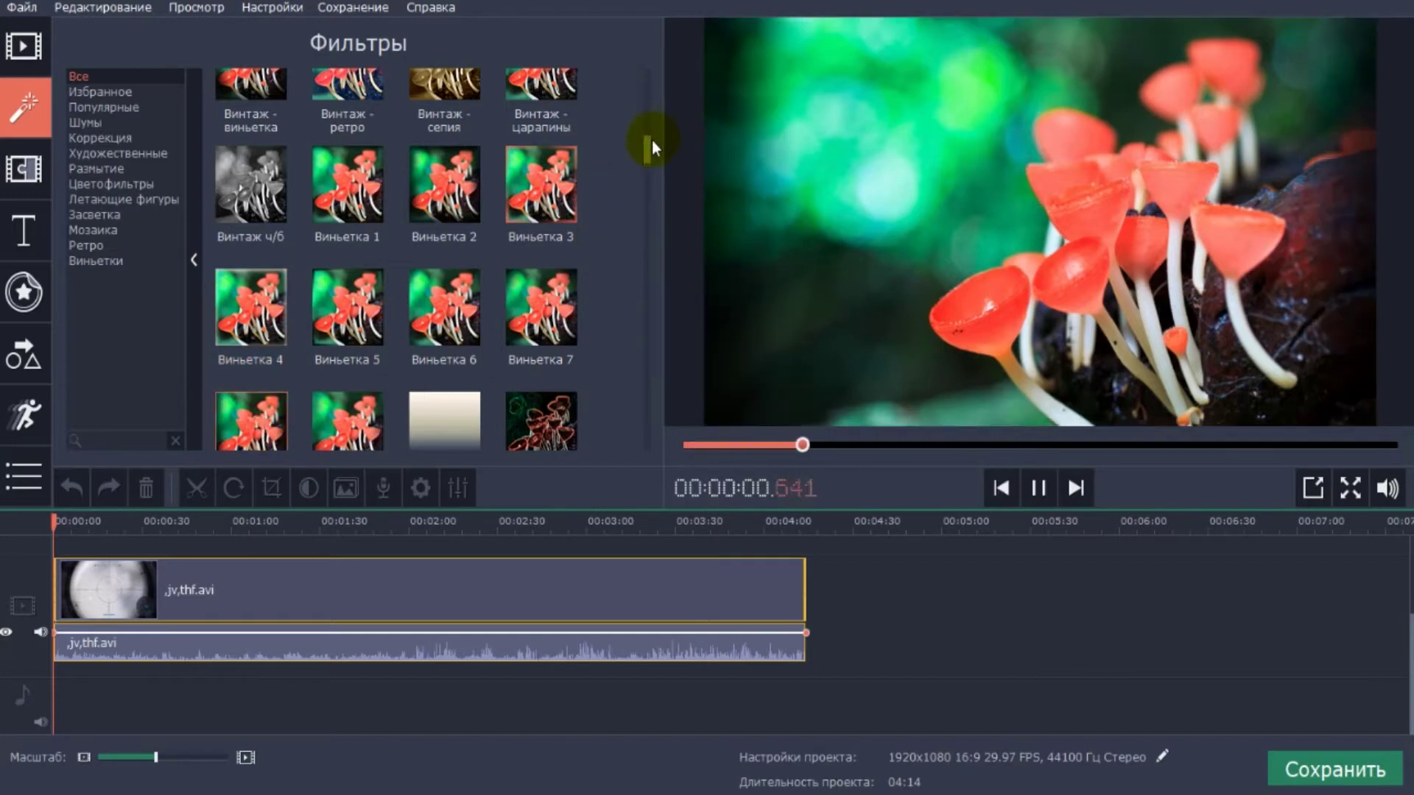
drag(647, 142, 647, 195)
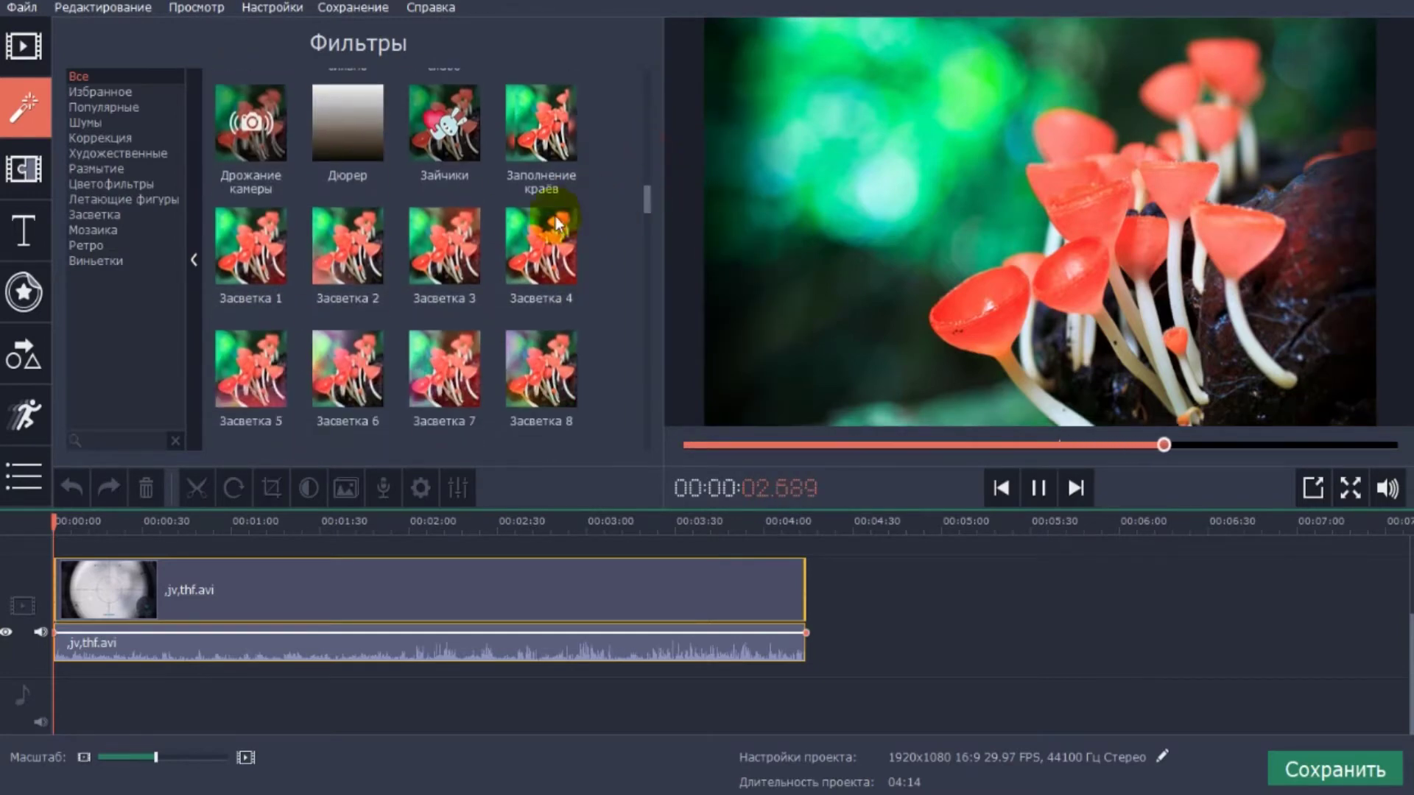
click(516, 254)
click(346, 369)
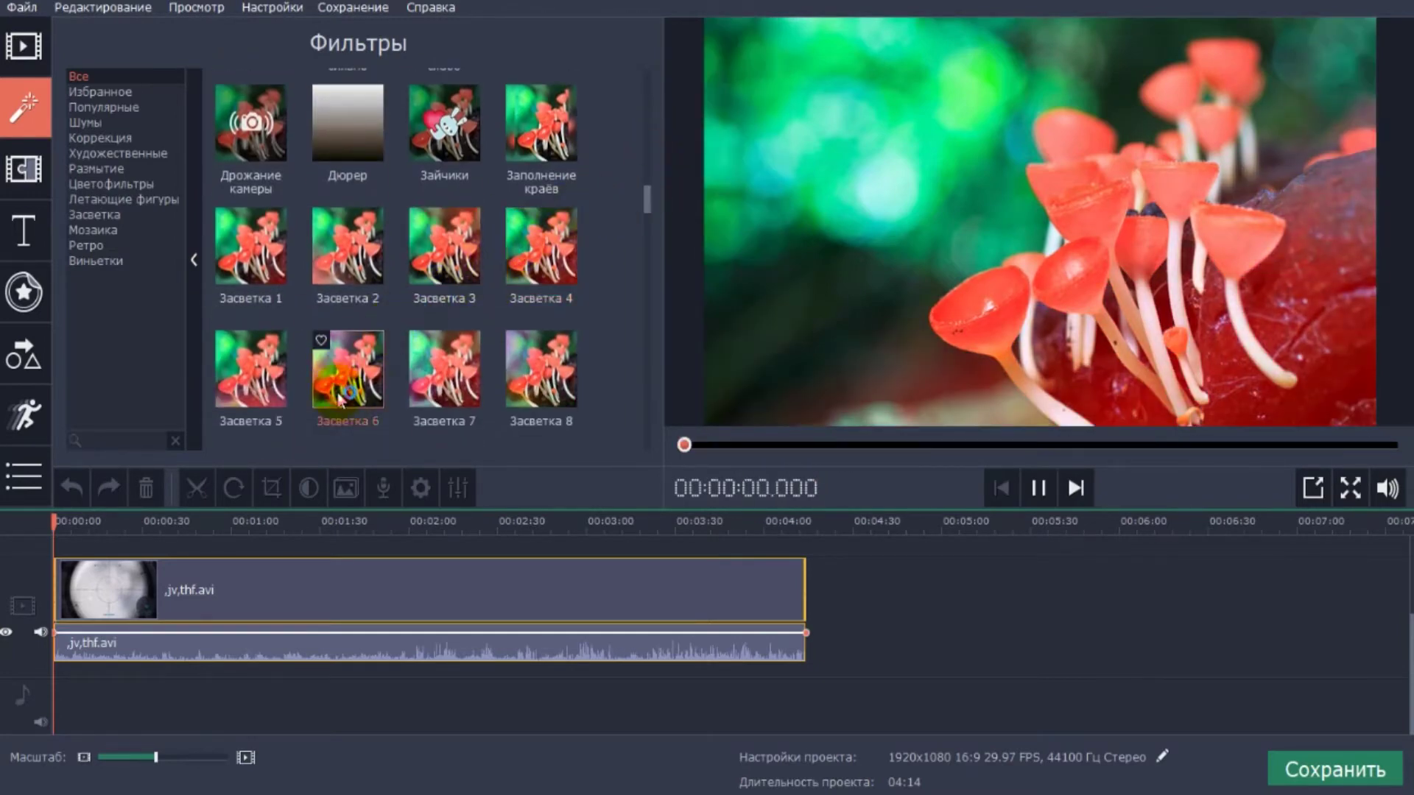
click(444, 392)
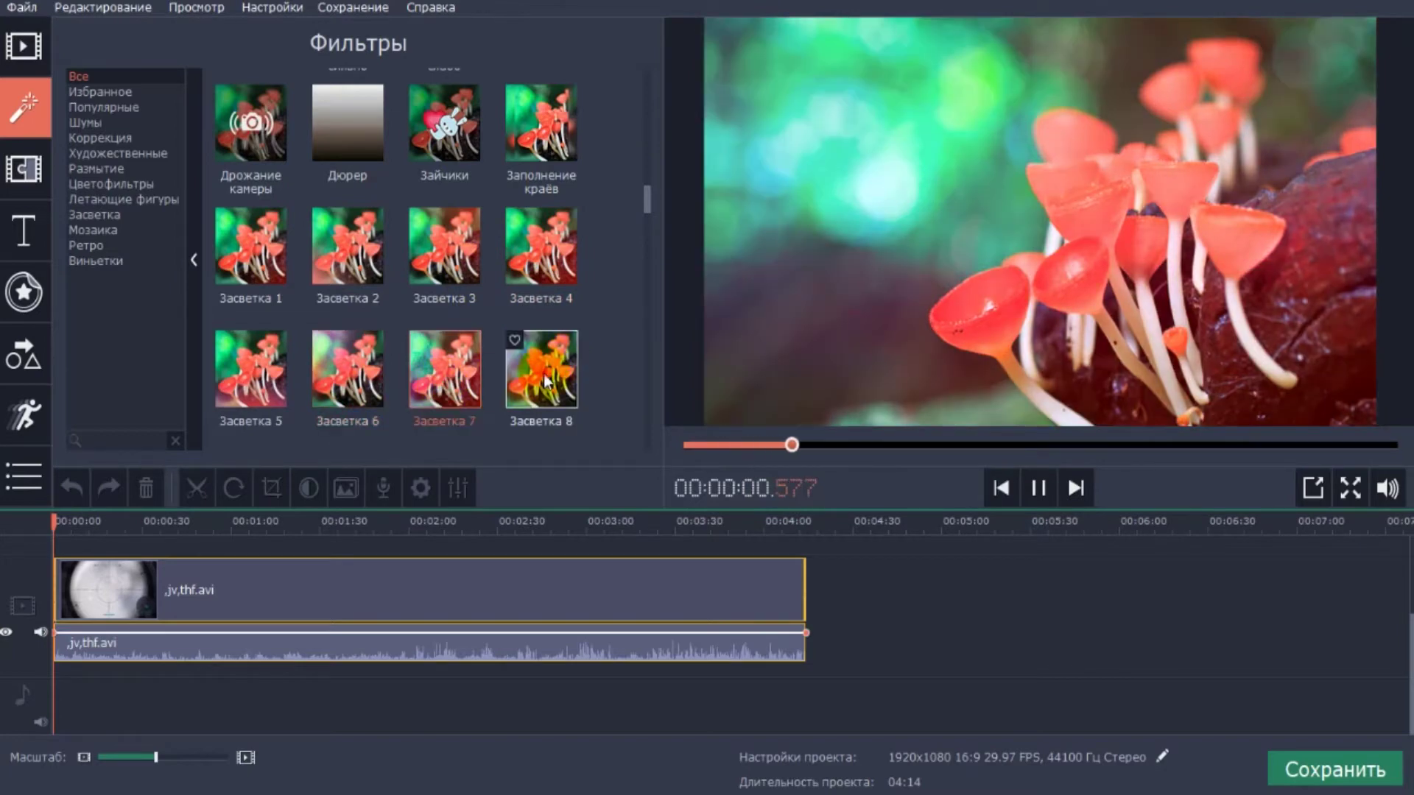
click(574, 335)
- Preview the Инверсия, Калейдоскоп and Размытие - сильно filters further down the full filter list
drag(648, 194, 648, 252)
click(257, 193)
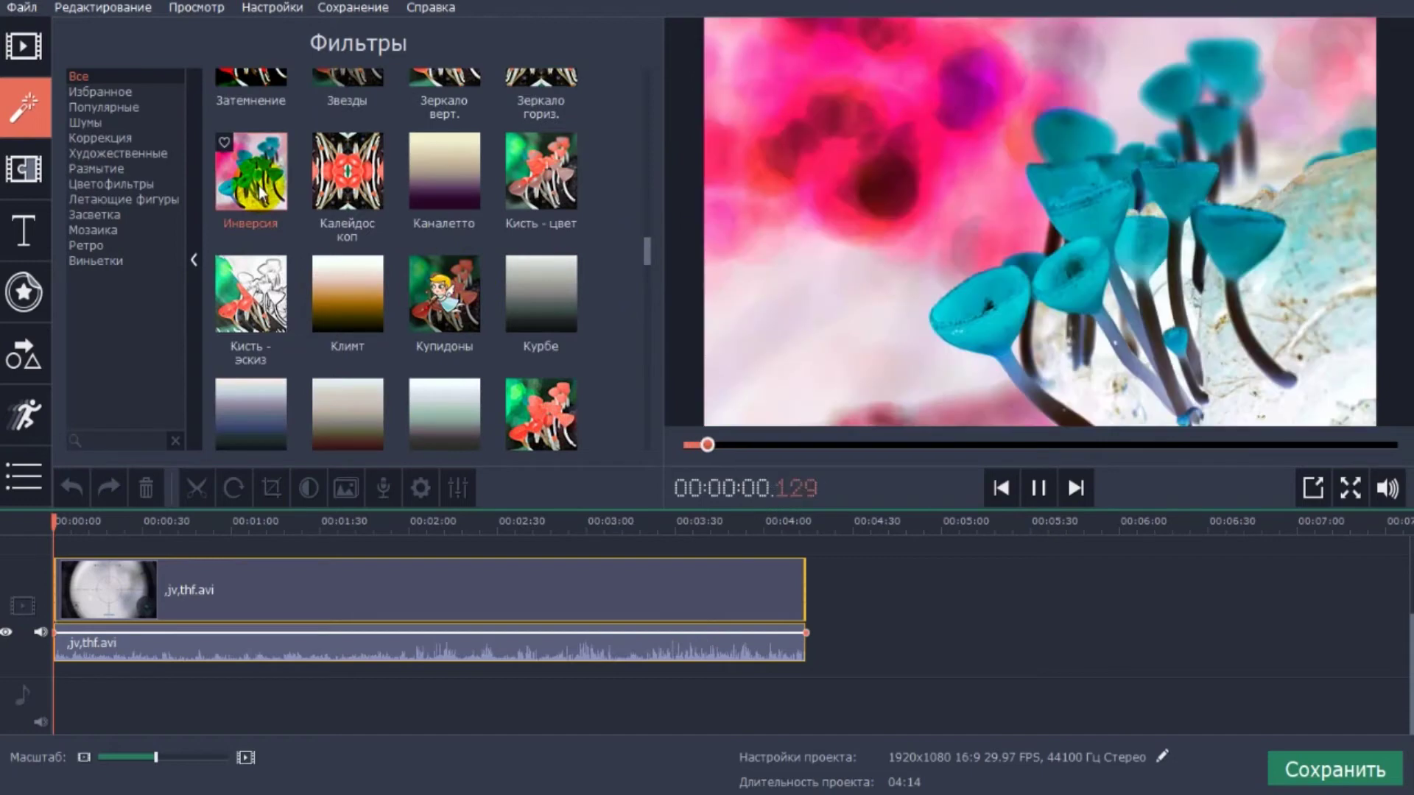
click(361, 169)
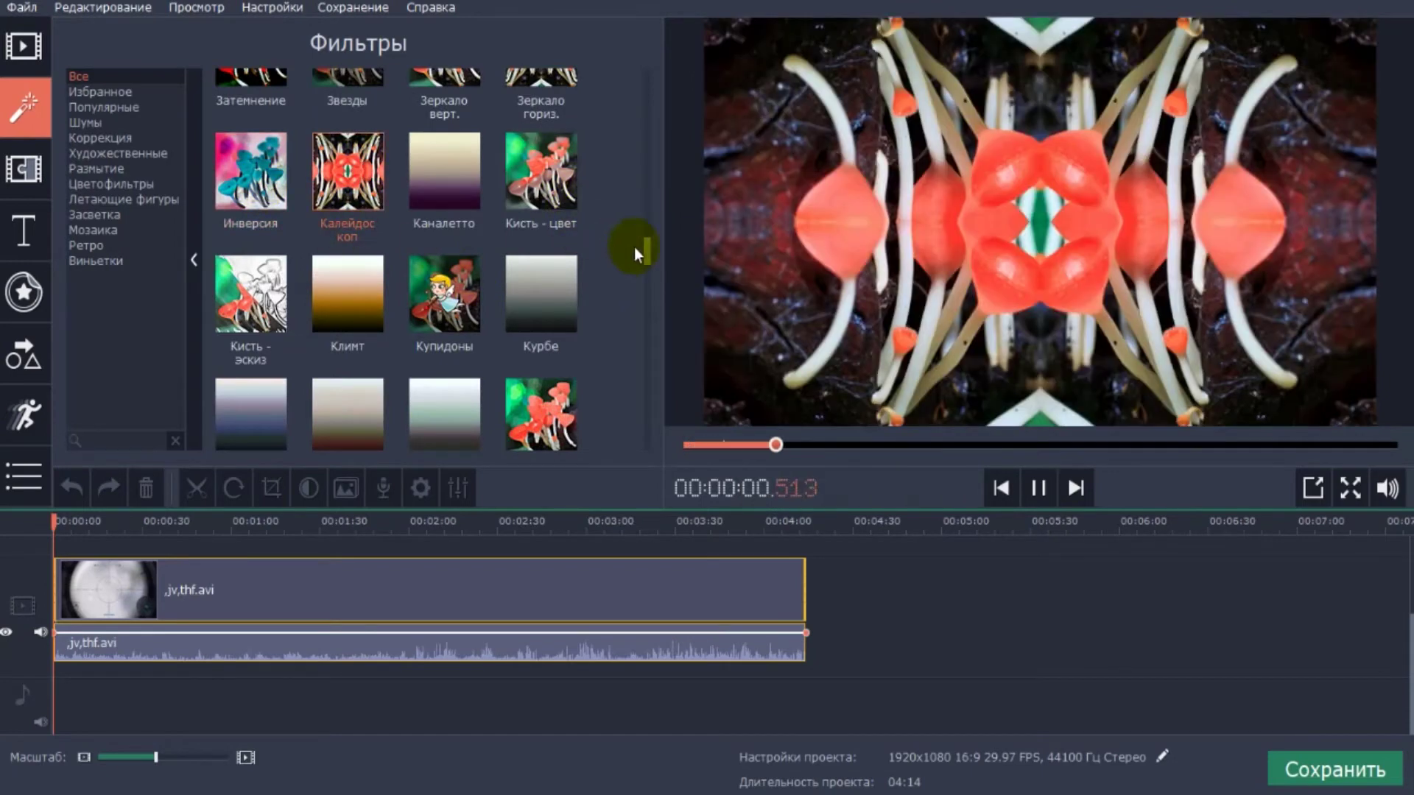
drag(645, 262, 646, 339)
click(541, 333)
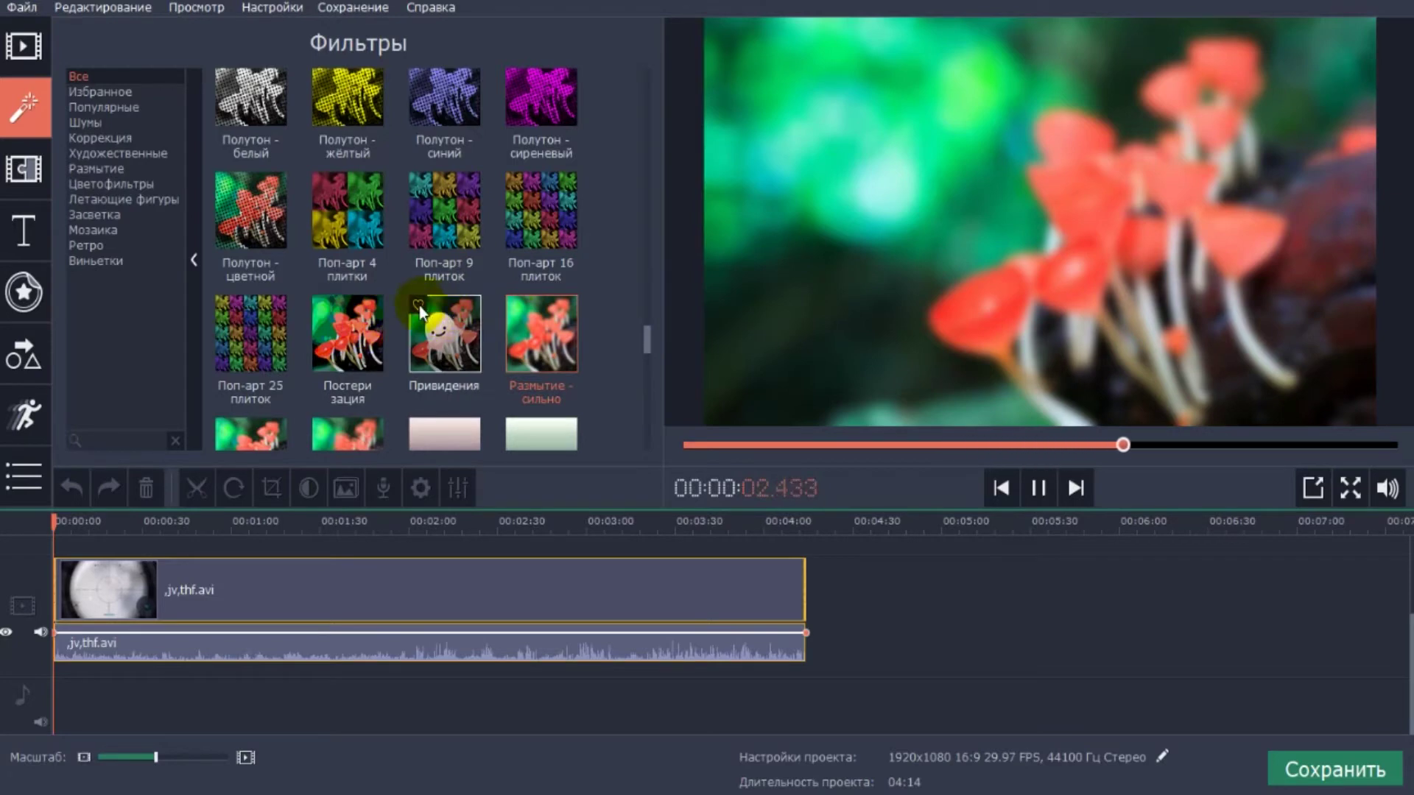
drag(647, 338, 654, 279)
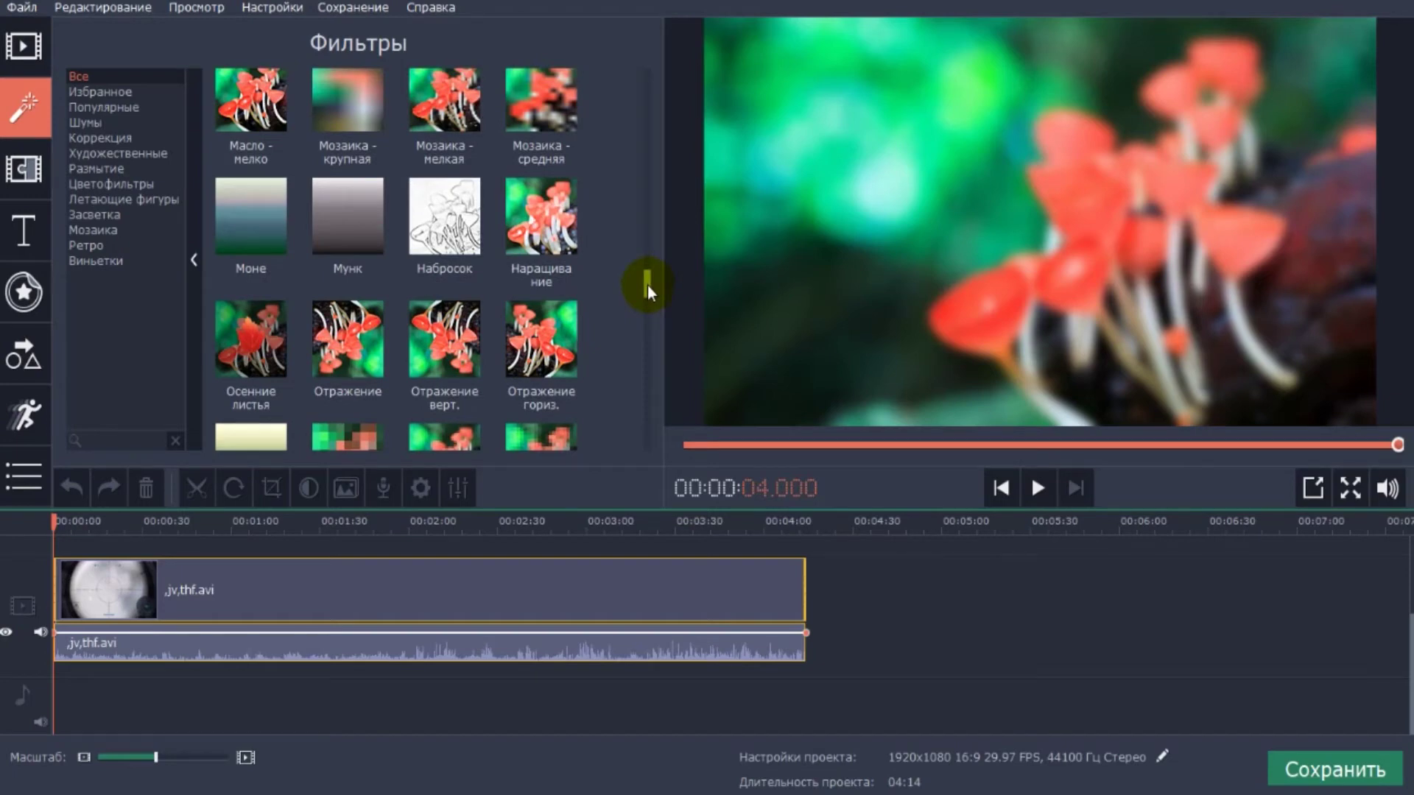
- Preview the Отражение гориз. filter, add it to the favourites, and show the favourite filters
click(537, 329)
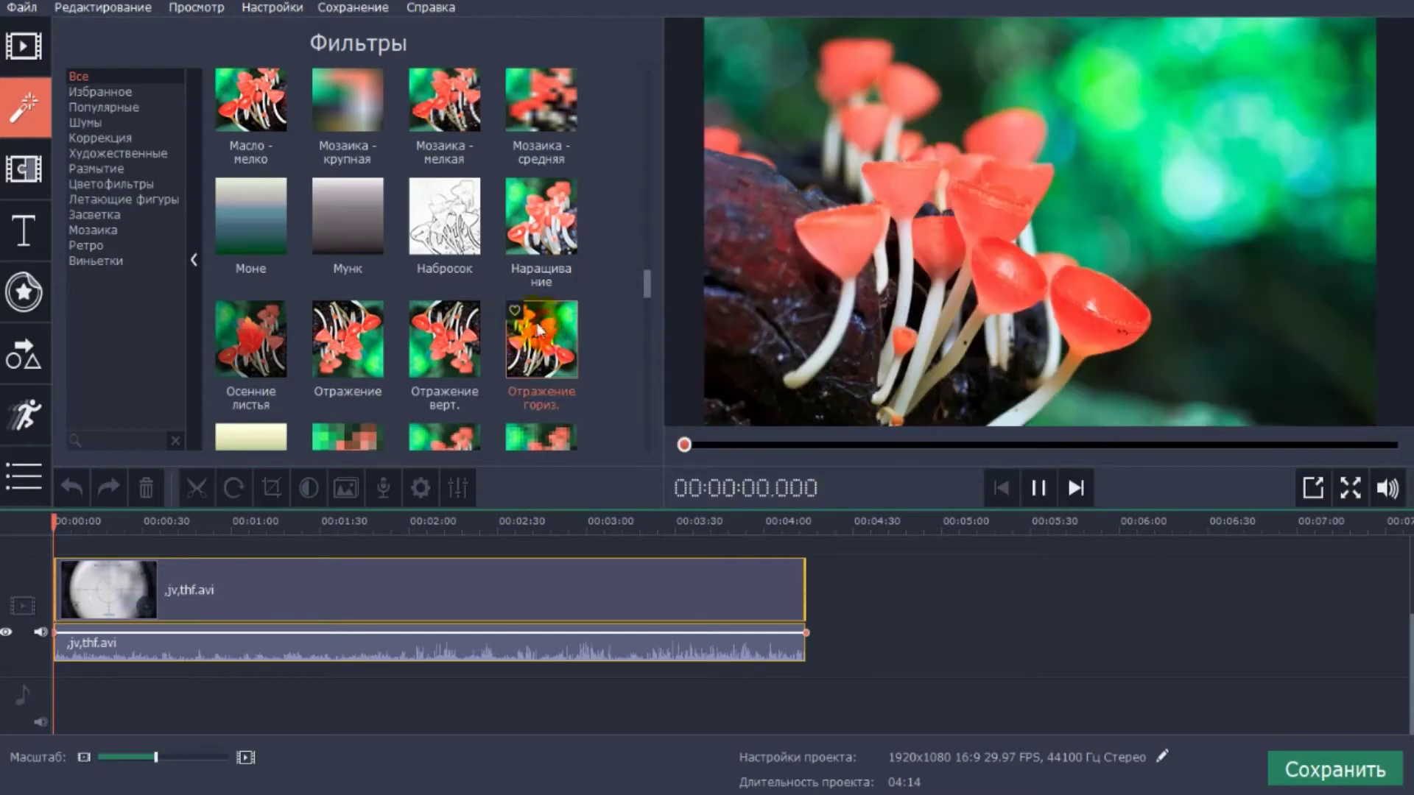
click(515, 311)
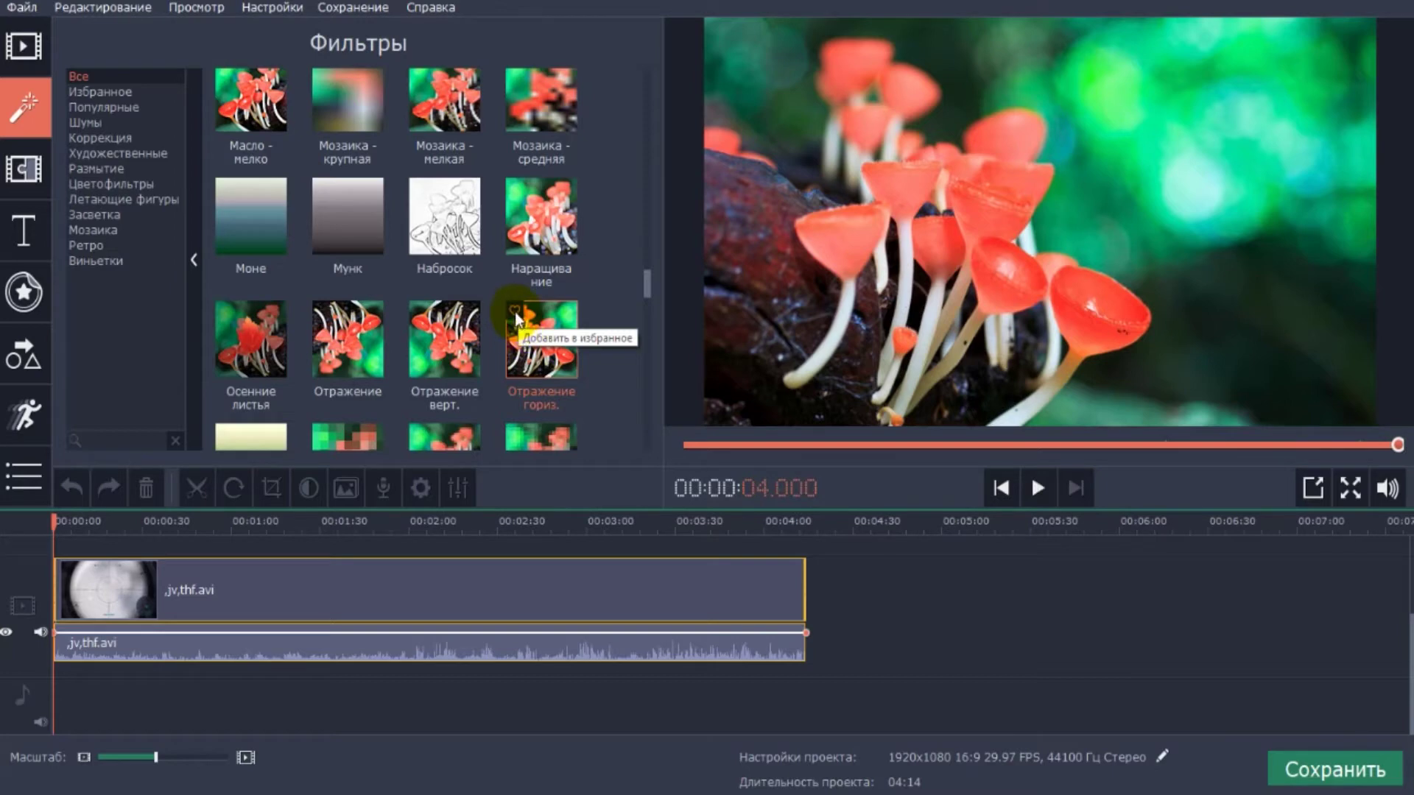
click(514, 312)
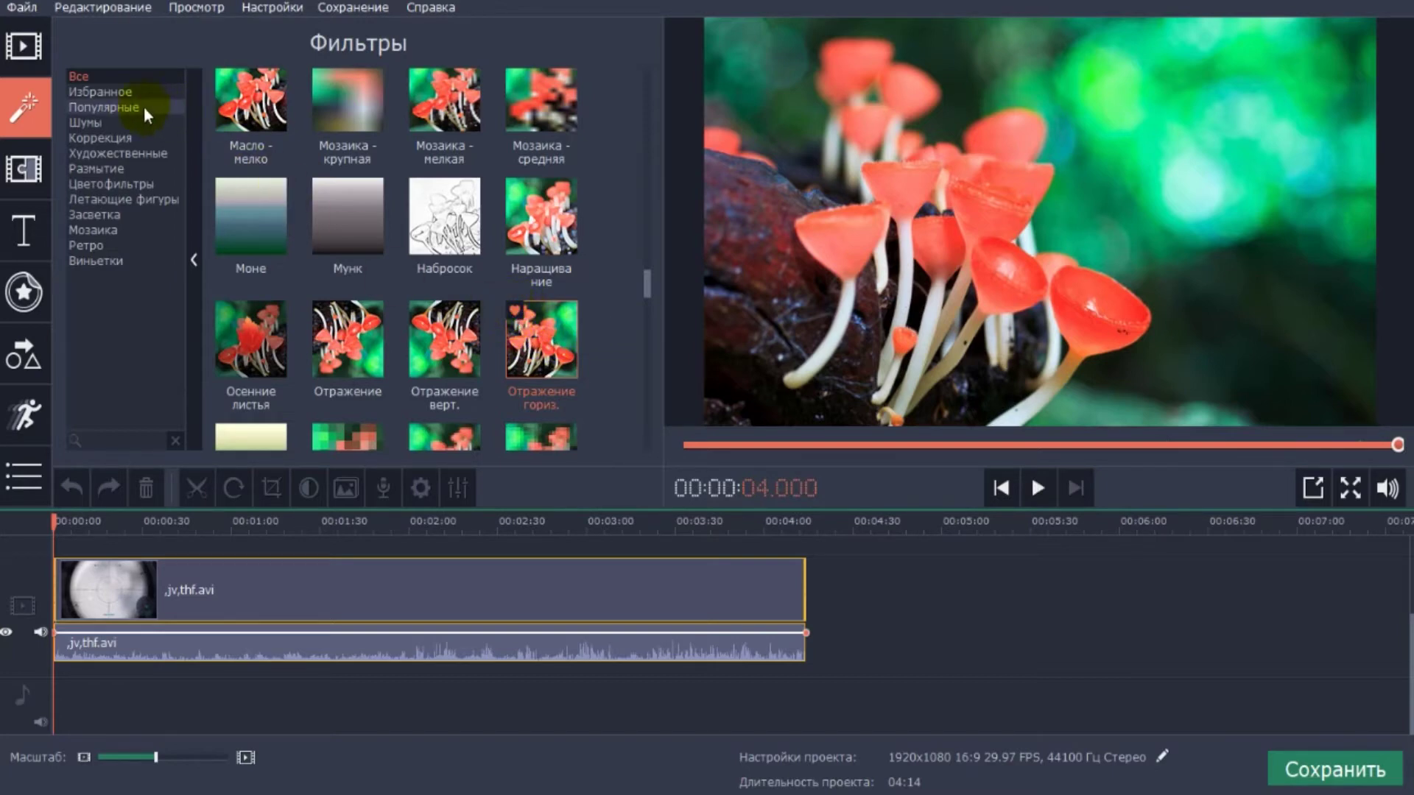
click(110, 92)
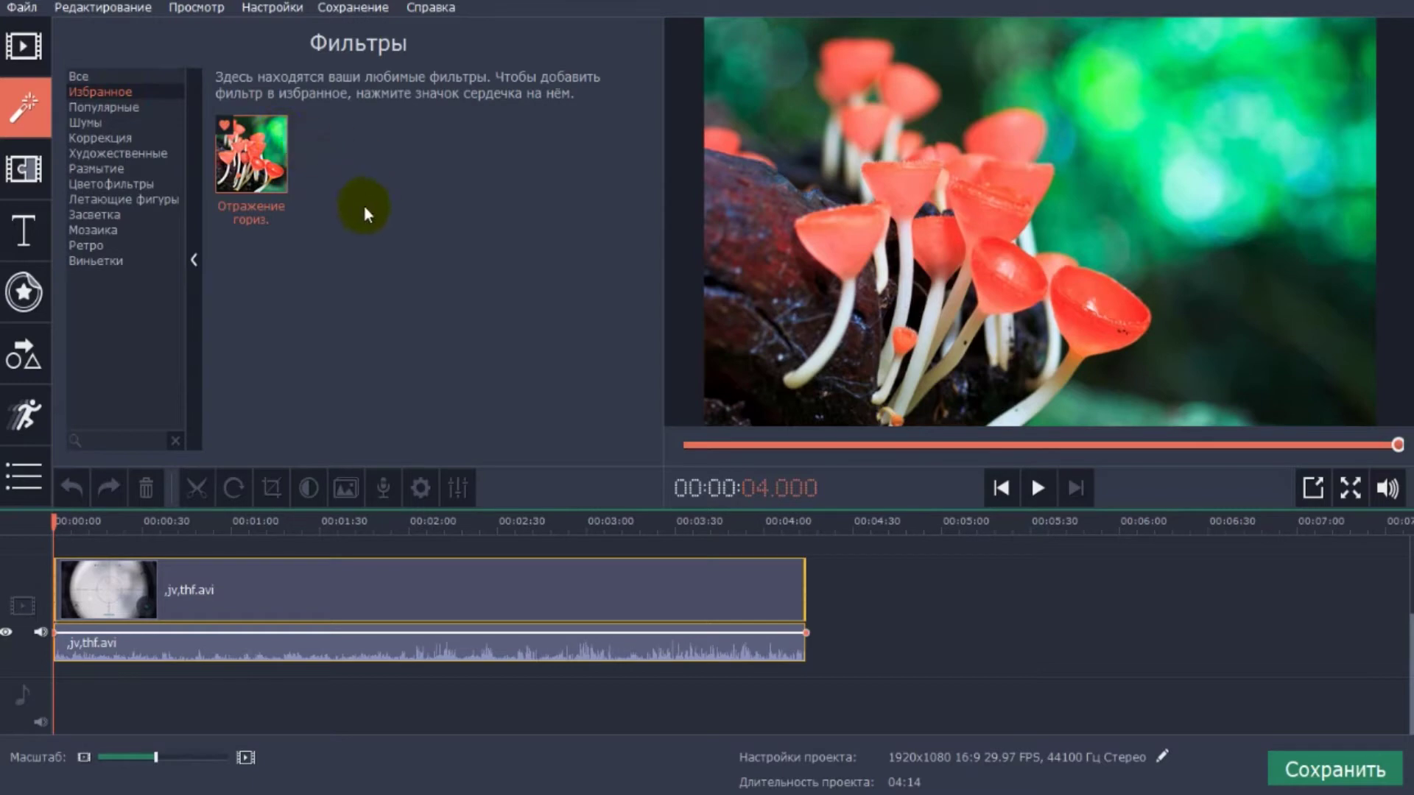
- Look through the Коррекция and Цветофильтры filter categories, return to the favourites, and open the transitions collection
click(112, 135)
click(106, 191)
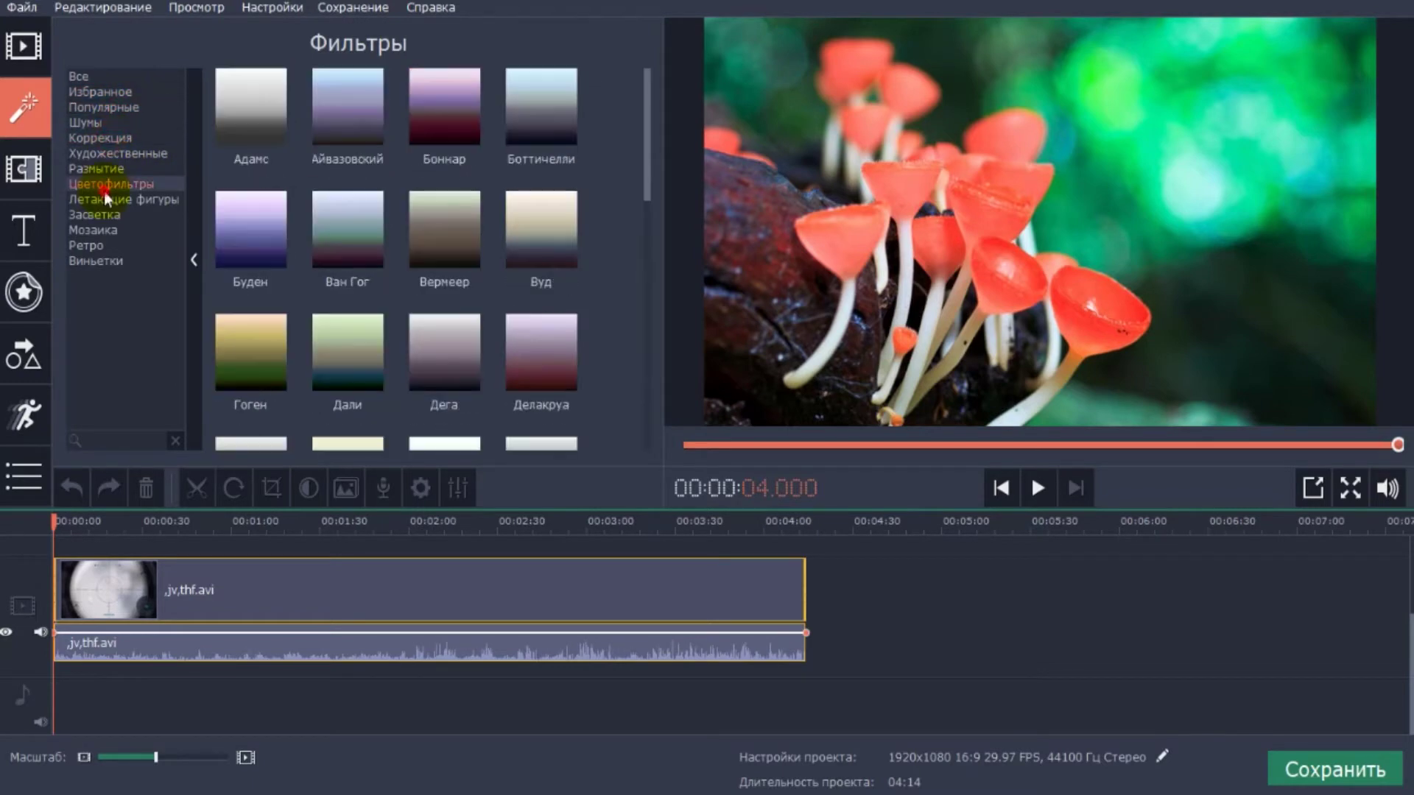
click(140, 90)
click(34, 164)
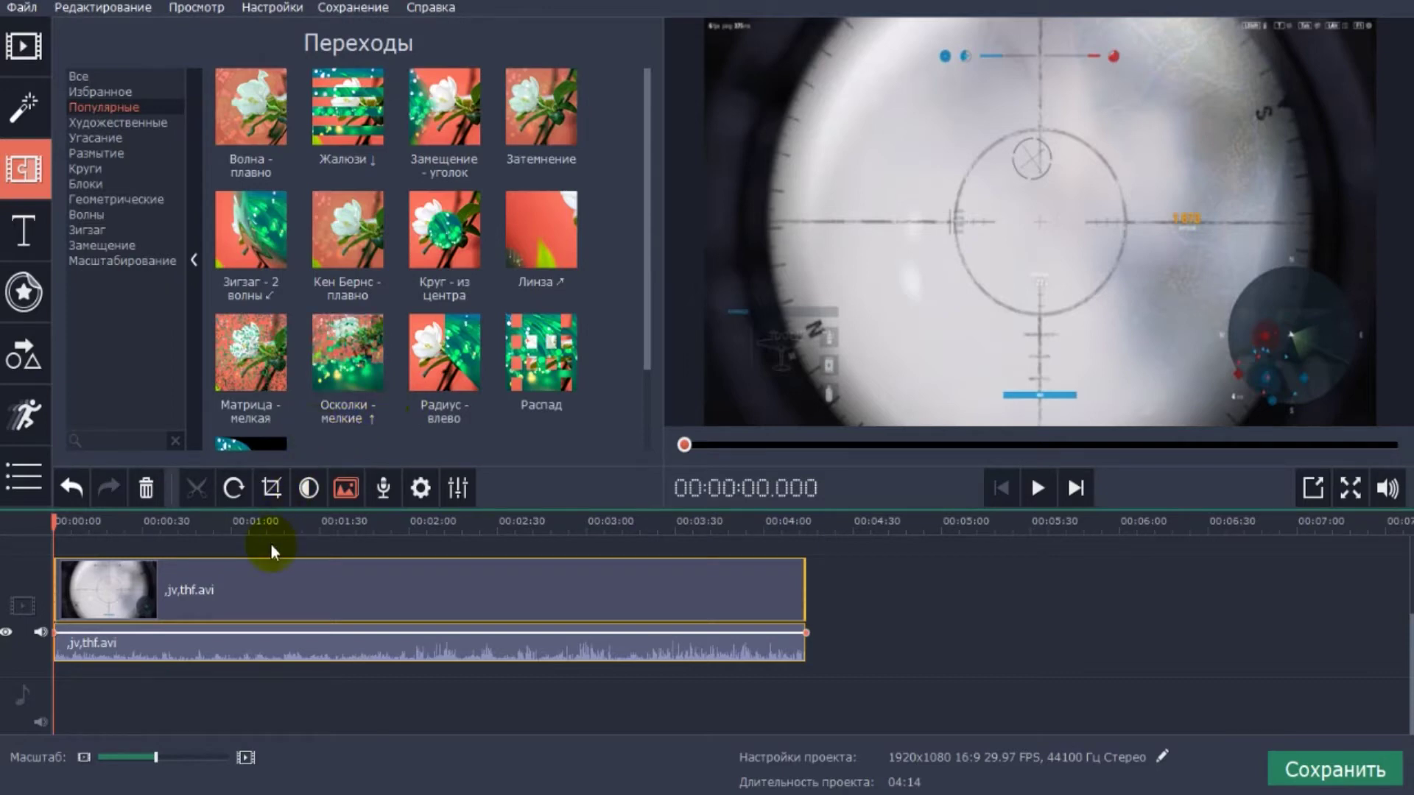
right_click(318, 589)
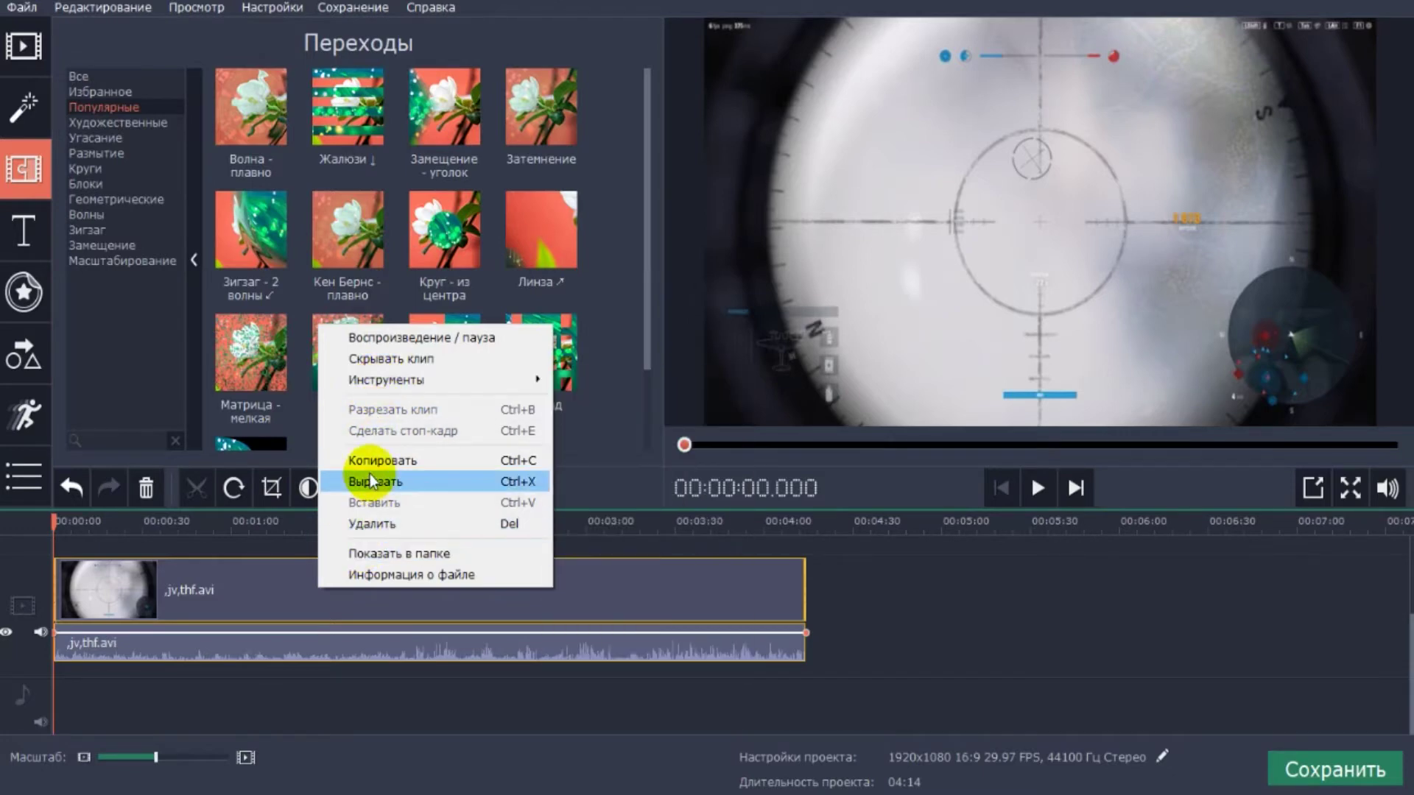
click(1338, 622)
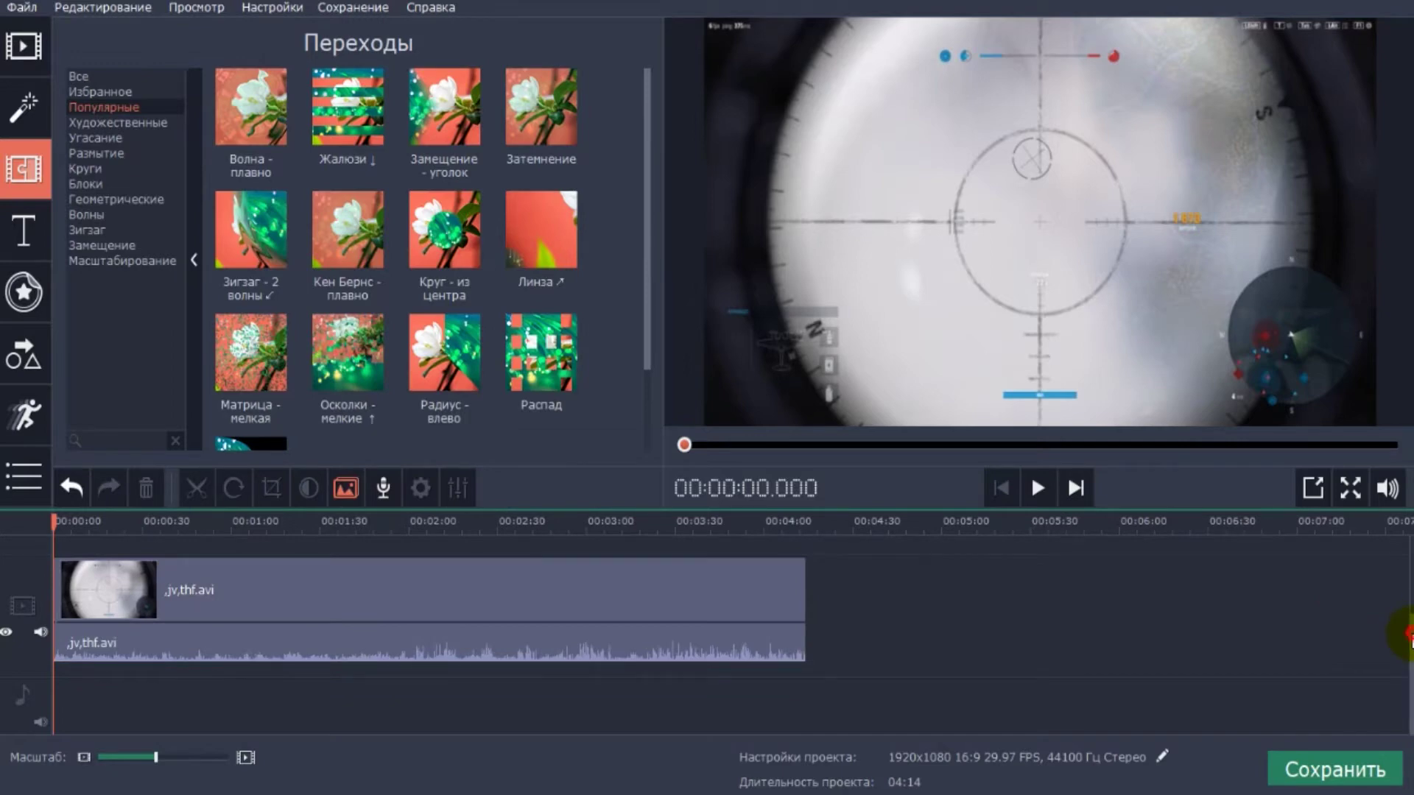
scroll(1410, 633, up, 2)
scroll(1410, 648, down, 2)
scroll(1410, 634, up, 2)
scroll(1410, 589, down, 2)
scroll(1410, 604, up, 1)
scroll(1410, 610, up, 1)
right_click(388, 636)
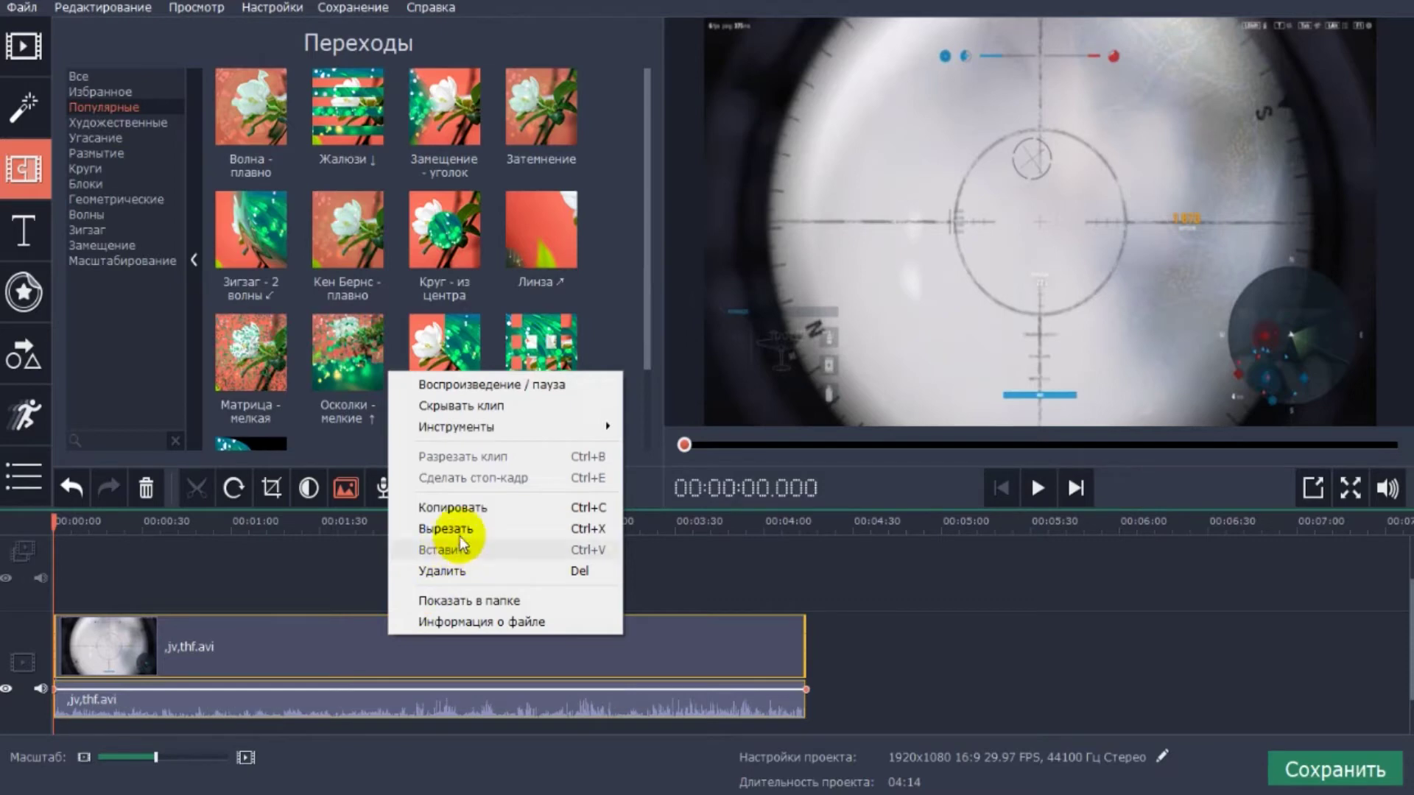
click(301, 645)
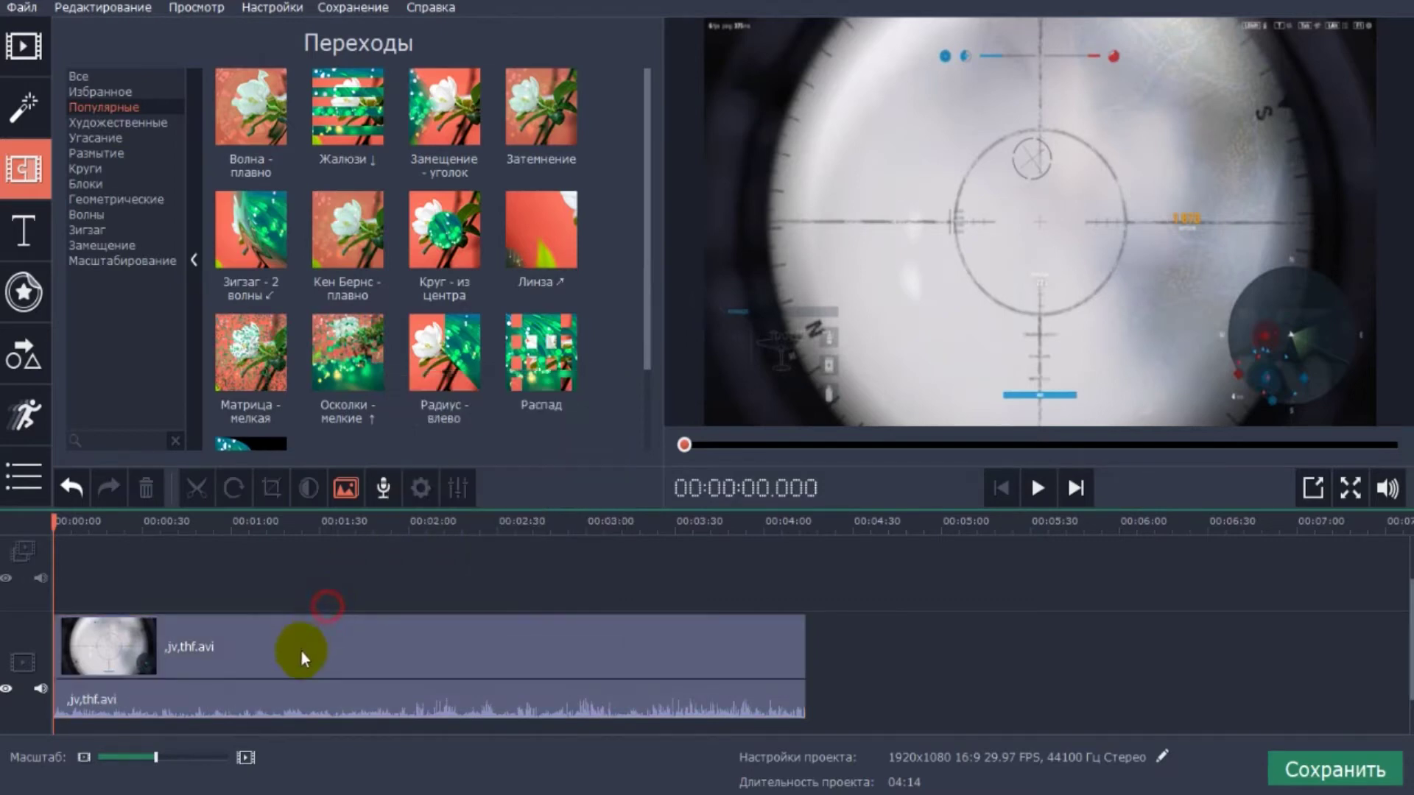
- Split the ,jv,thf.avi clip on the timeline at 00:02:04.500 and select its second part
click(367, 651)
click(578, 660)
click(710, 651)
click(421, 652)
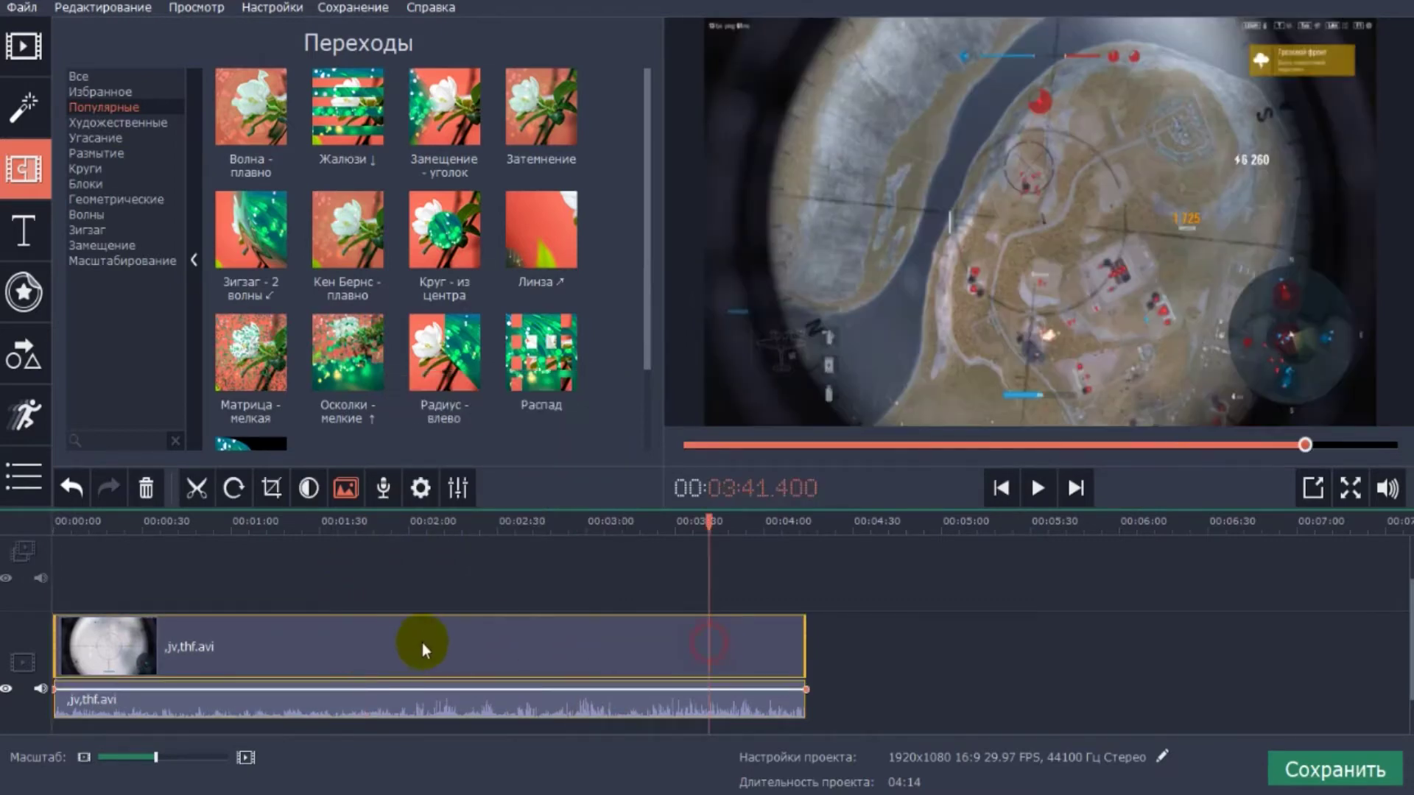
click(274, 655)
click(421, 651)
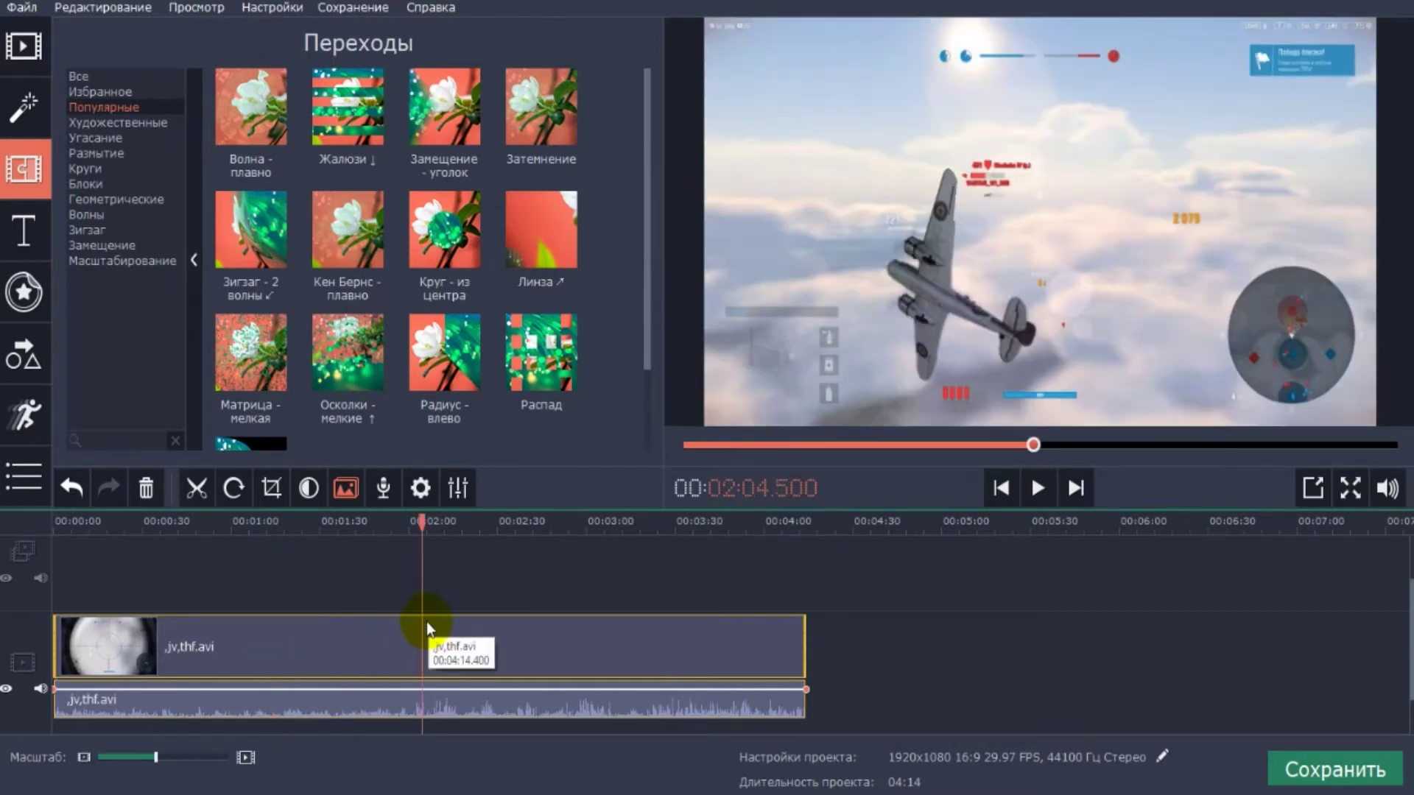
right_click(525, 643)
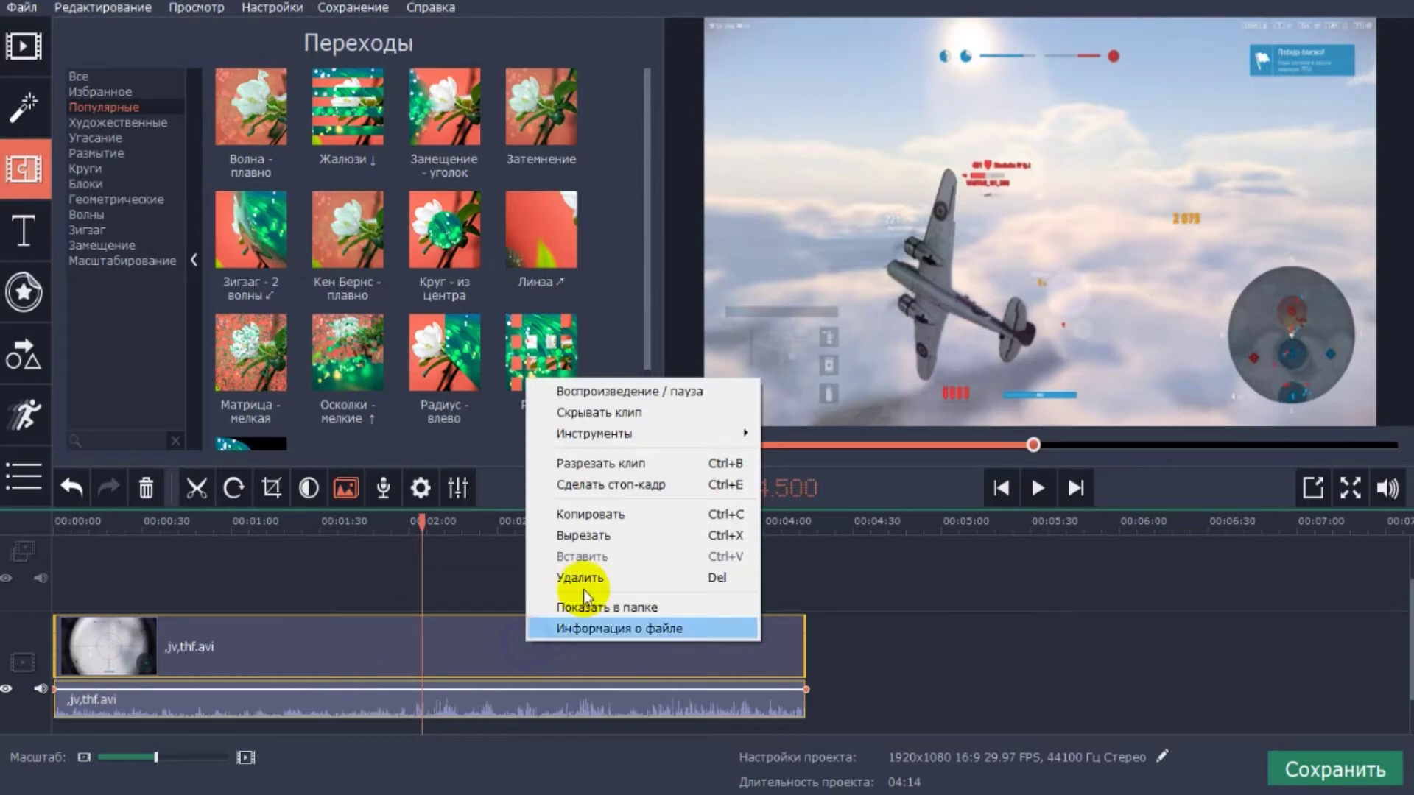
click(603, 461)
click(638, 658)
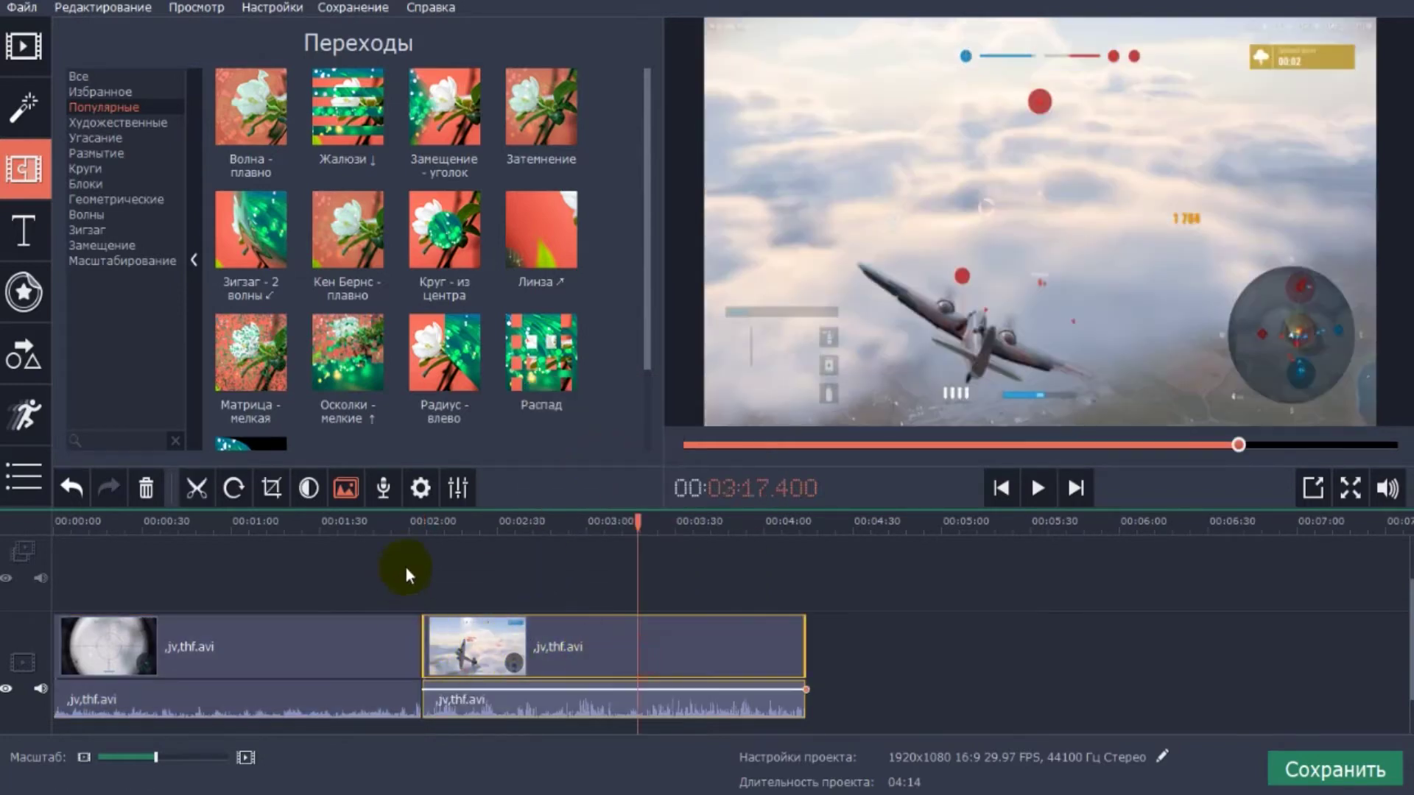
- Split the second part of the clip at 00:03:31.800 and select the resulting last part
click(439, 564)
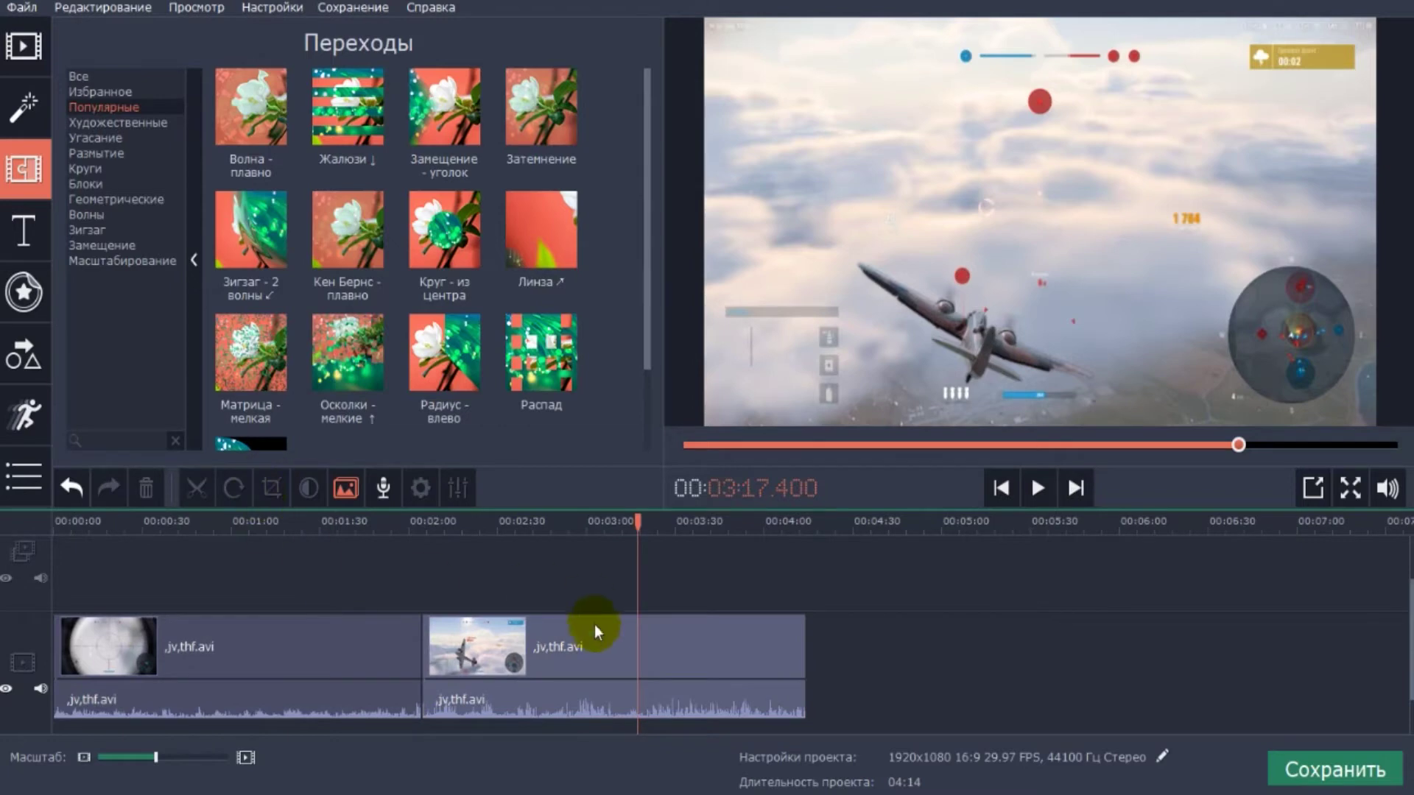
click(681, 657)
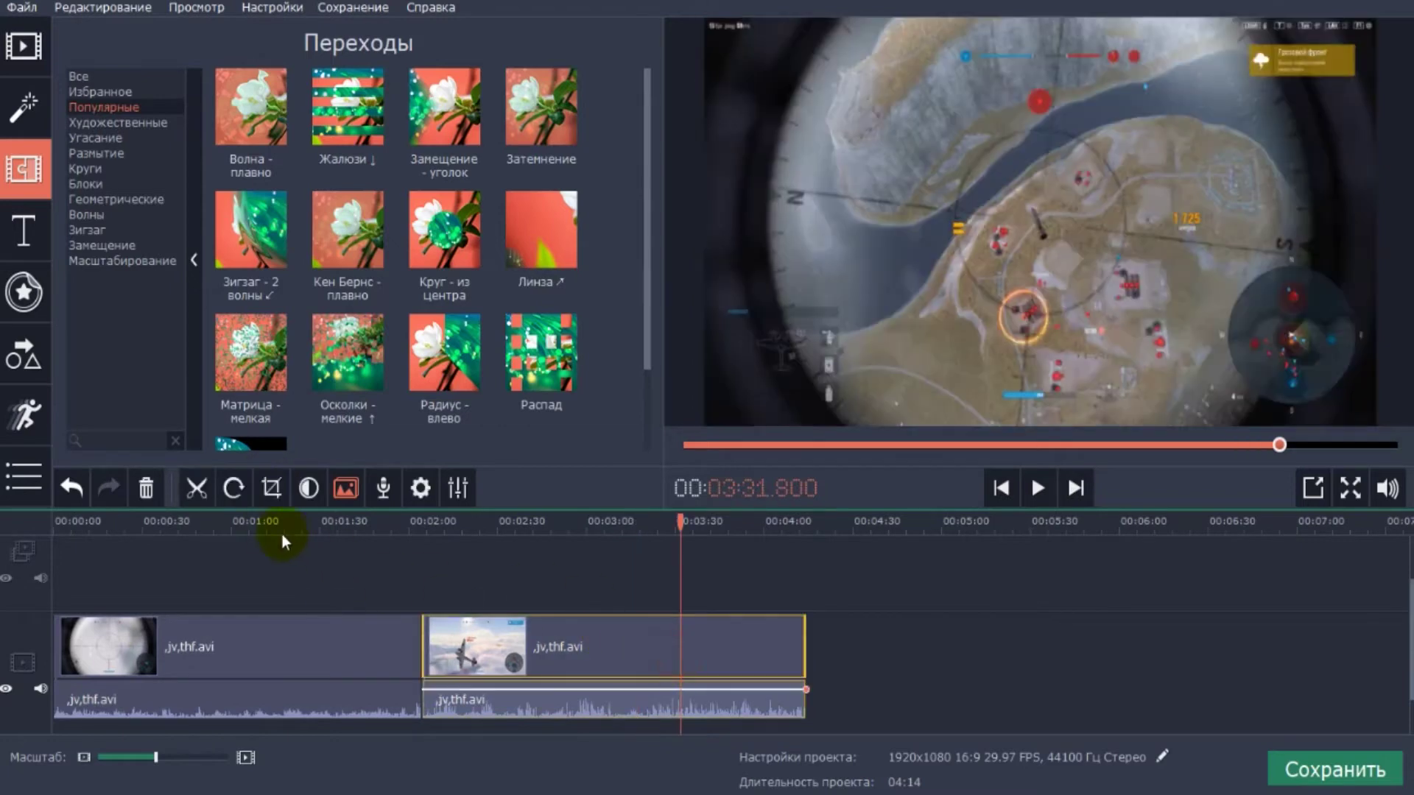
click(196, 496)
click(716, 648)
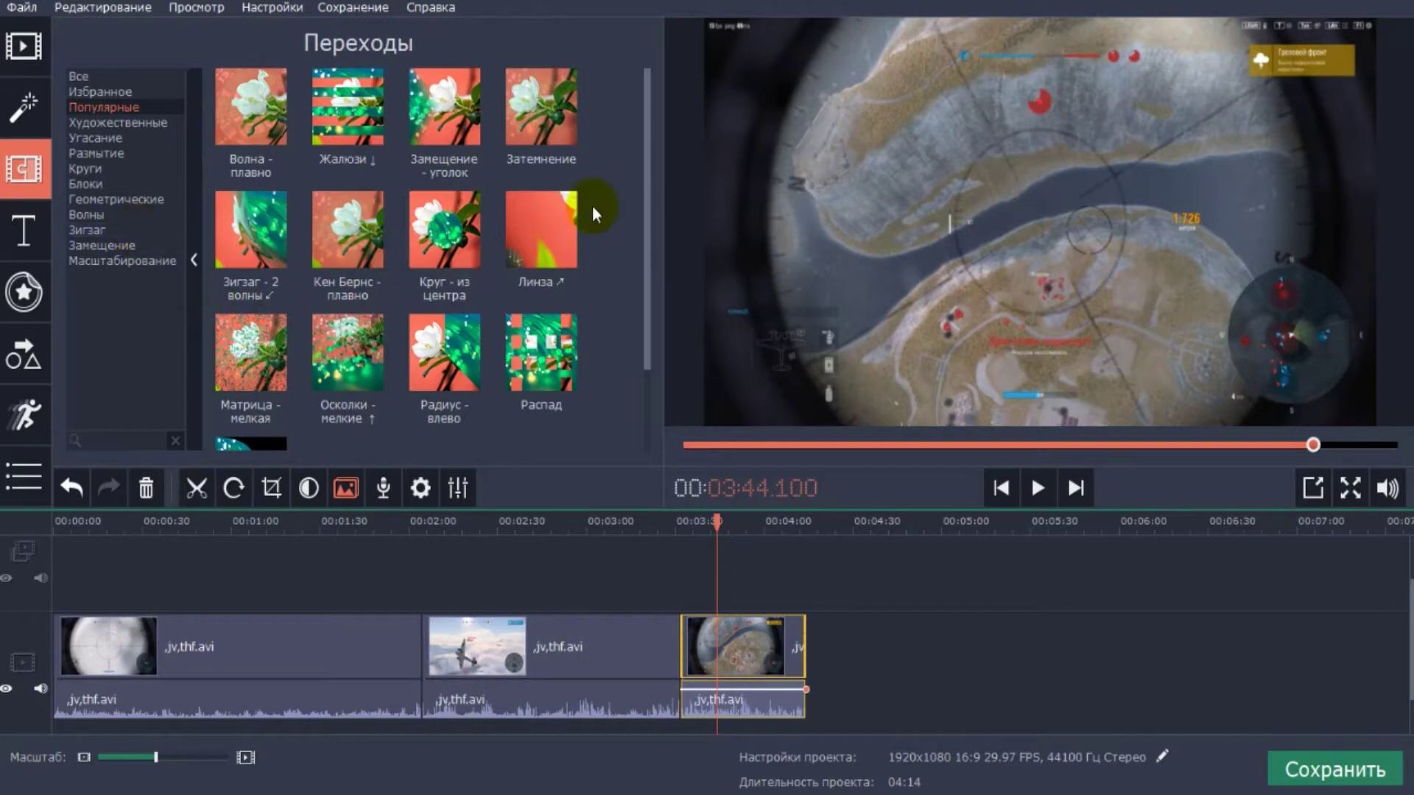
- Show all transitions and preview Вылет 2 - приближ. and Вытеснение →
click(88, 77)
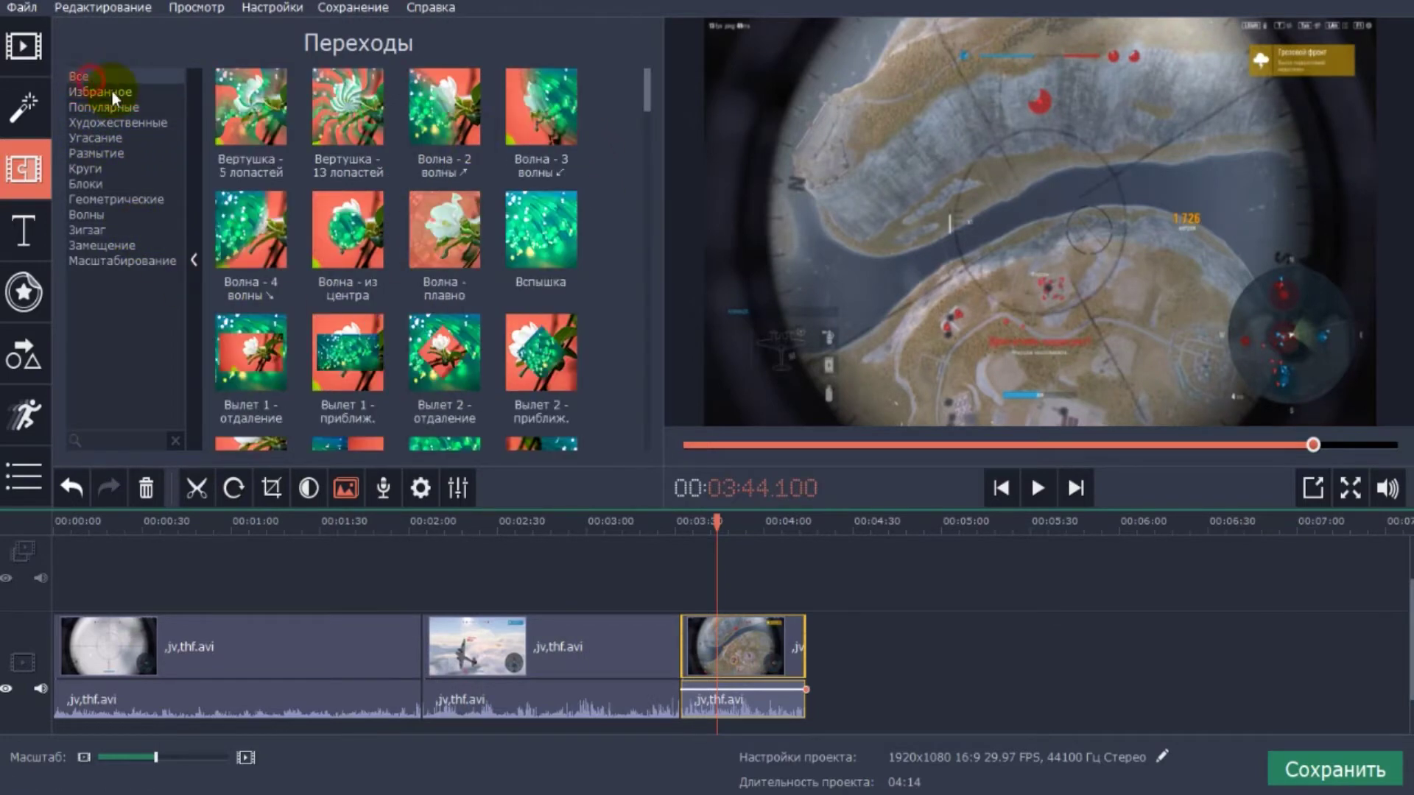
mouse_move(646, 81)
mouse_down()
mouse_move(634, 205)
mouse_move(645, 108)
mouse_up()
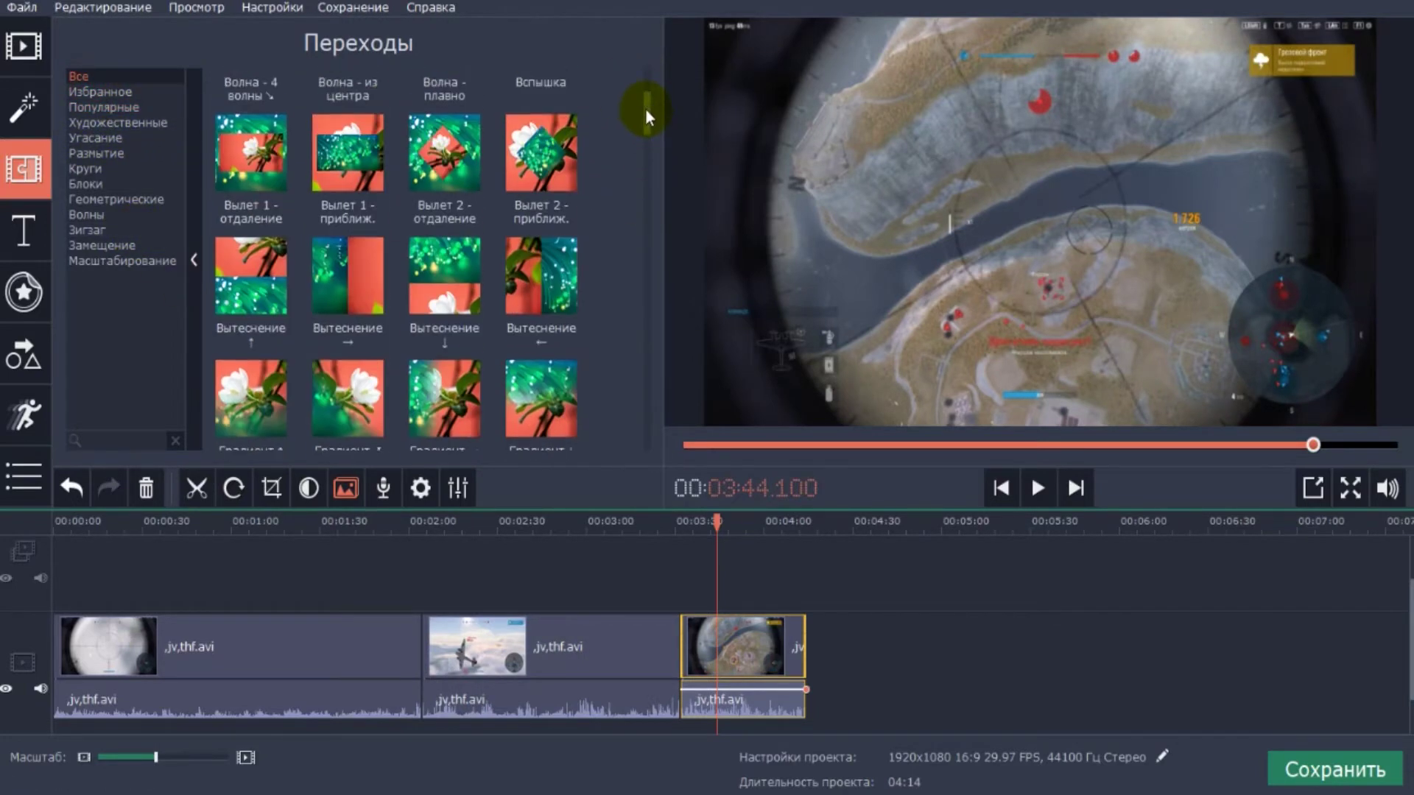
click(541, 151)
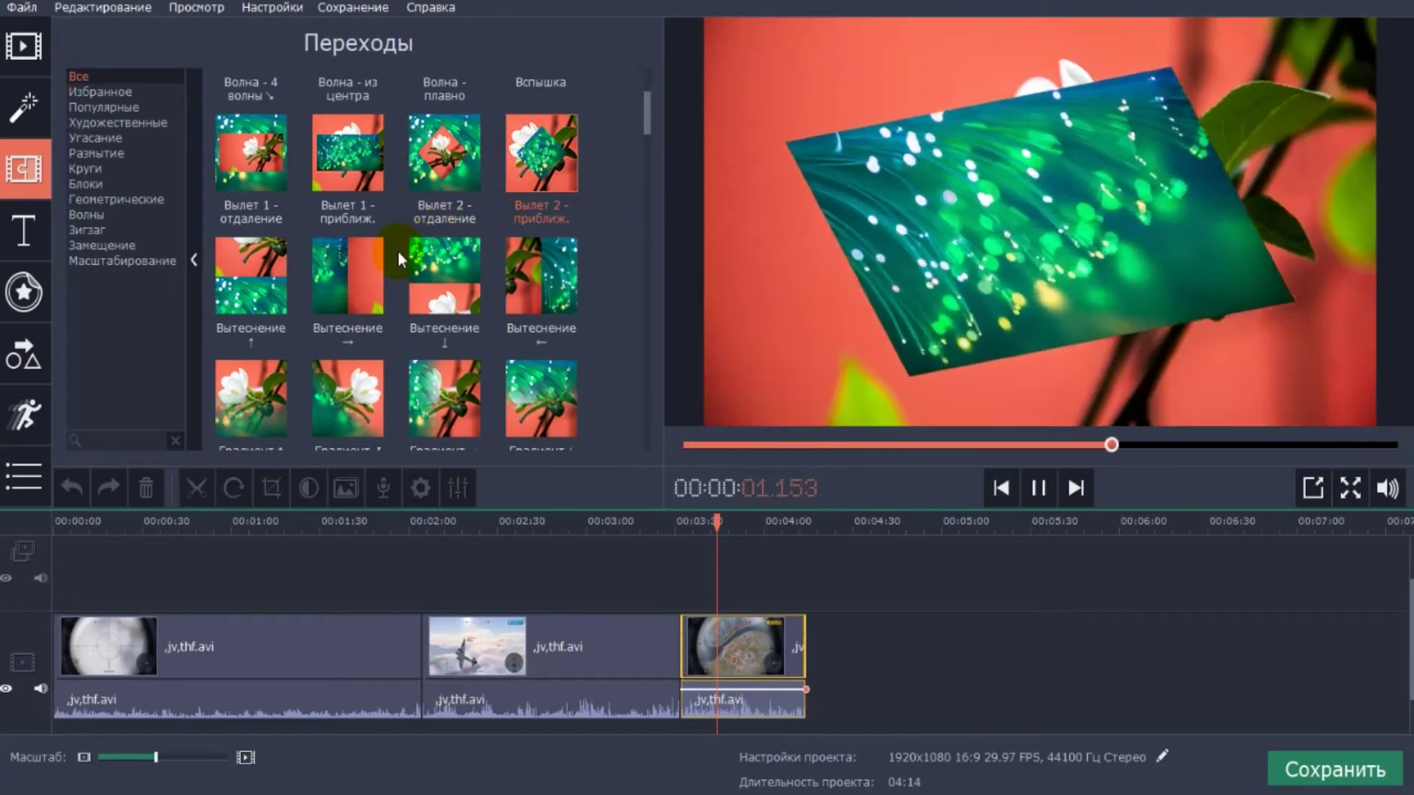
click(349, 272)
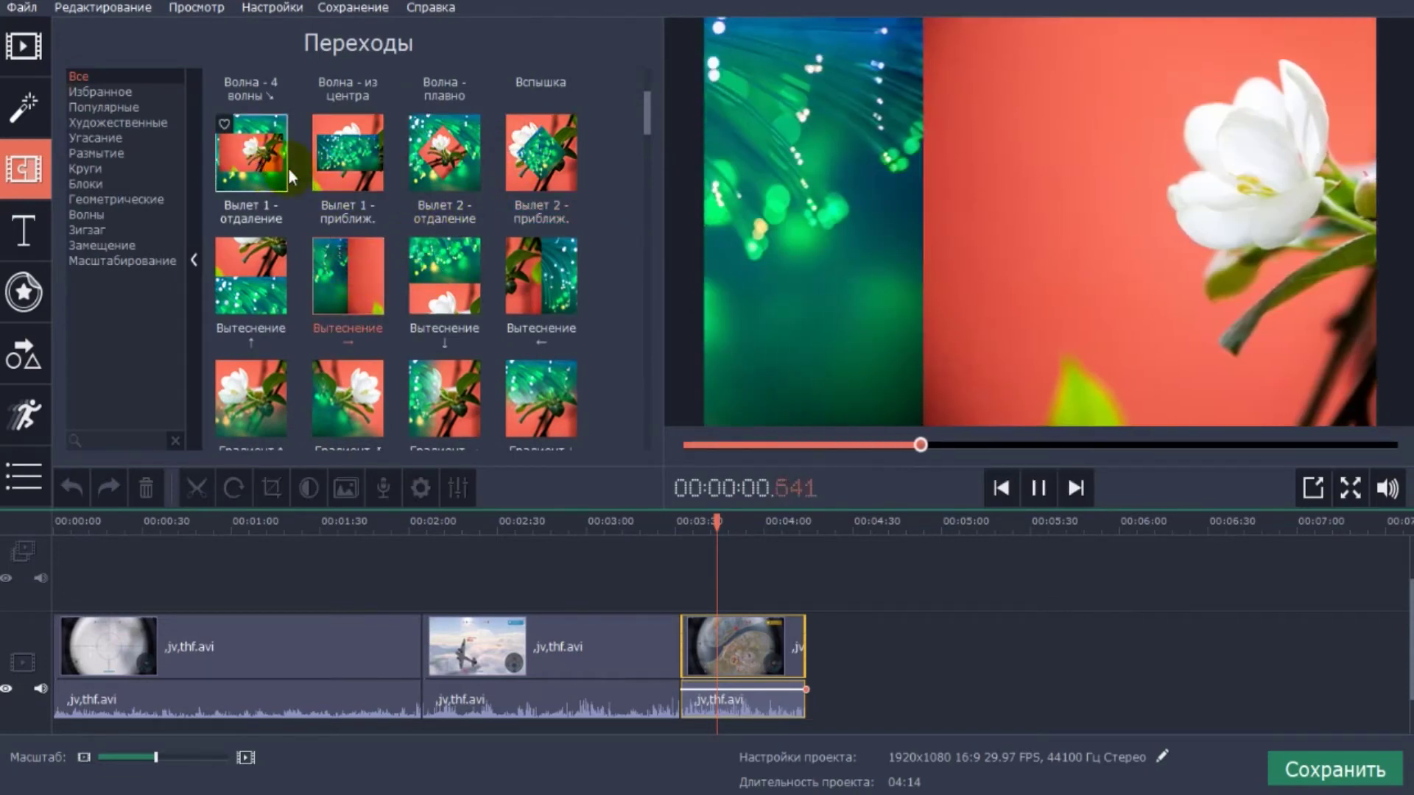
- Preview the Градиент →, Градиент ↑ and Жалюзи ↓ transitions further down the full list
drag(651, 112, 654, 139)
click(454, 249)
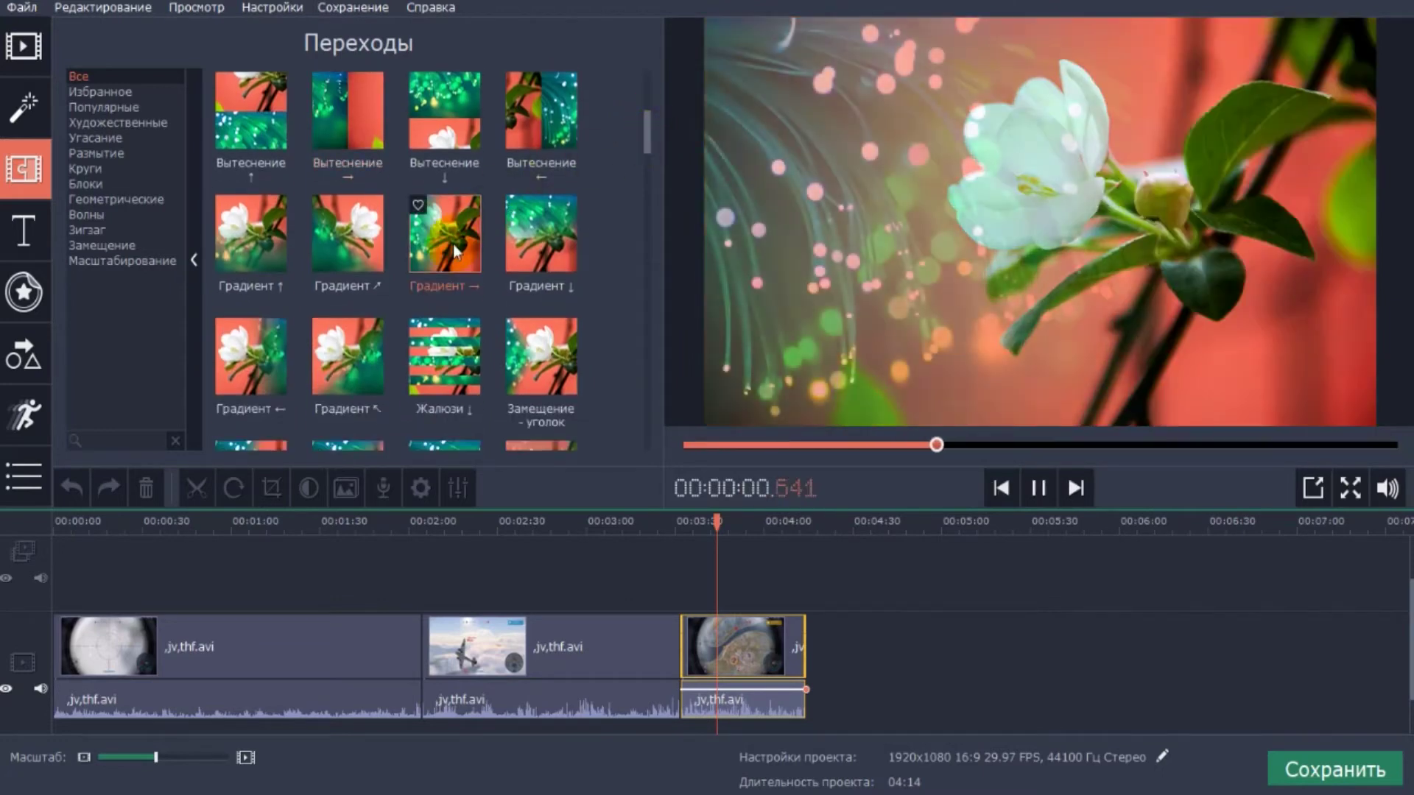
click(262, 258)
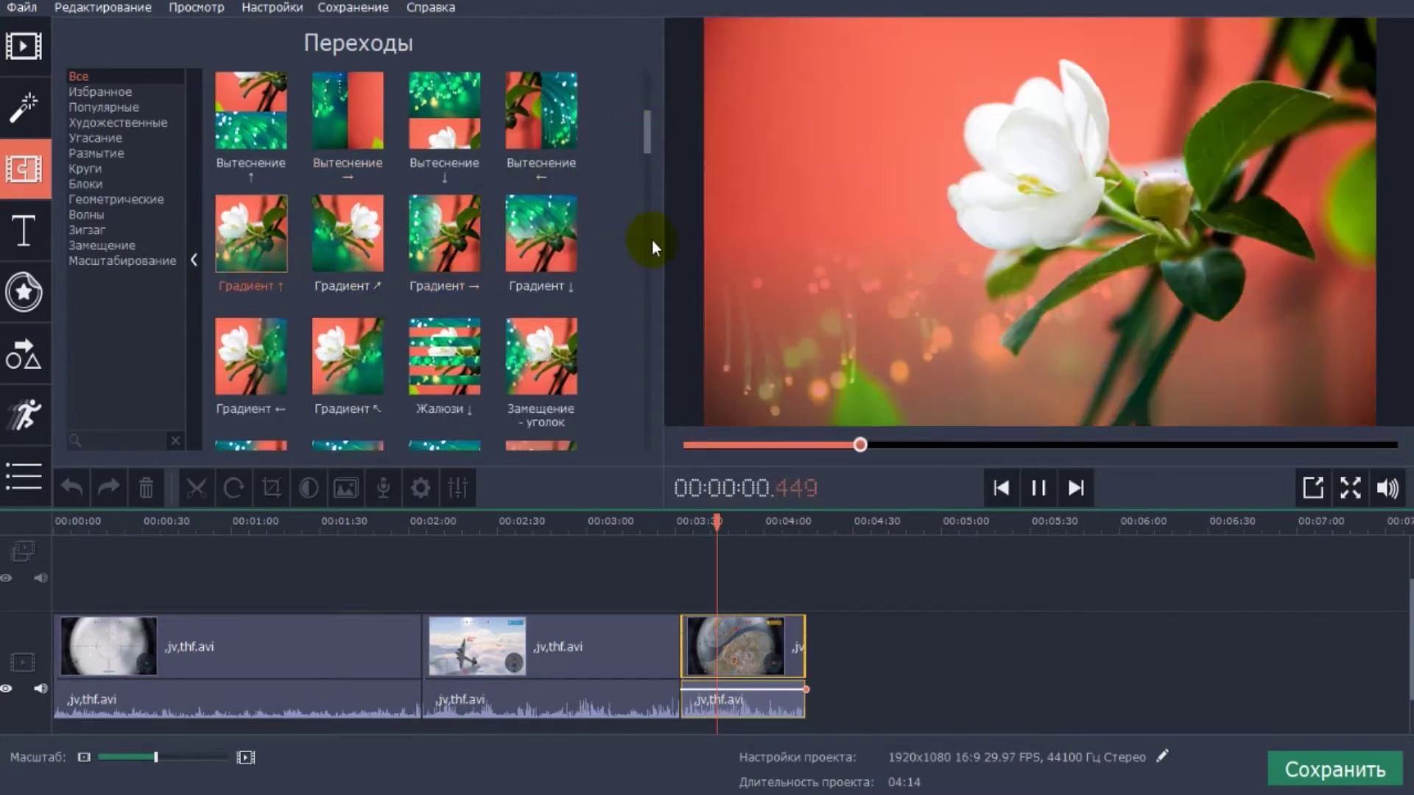
drag(649, 129, 652, 148)
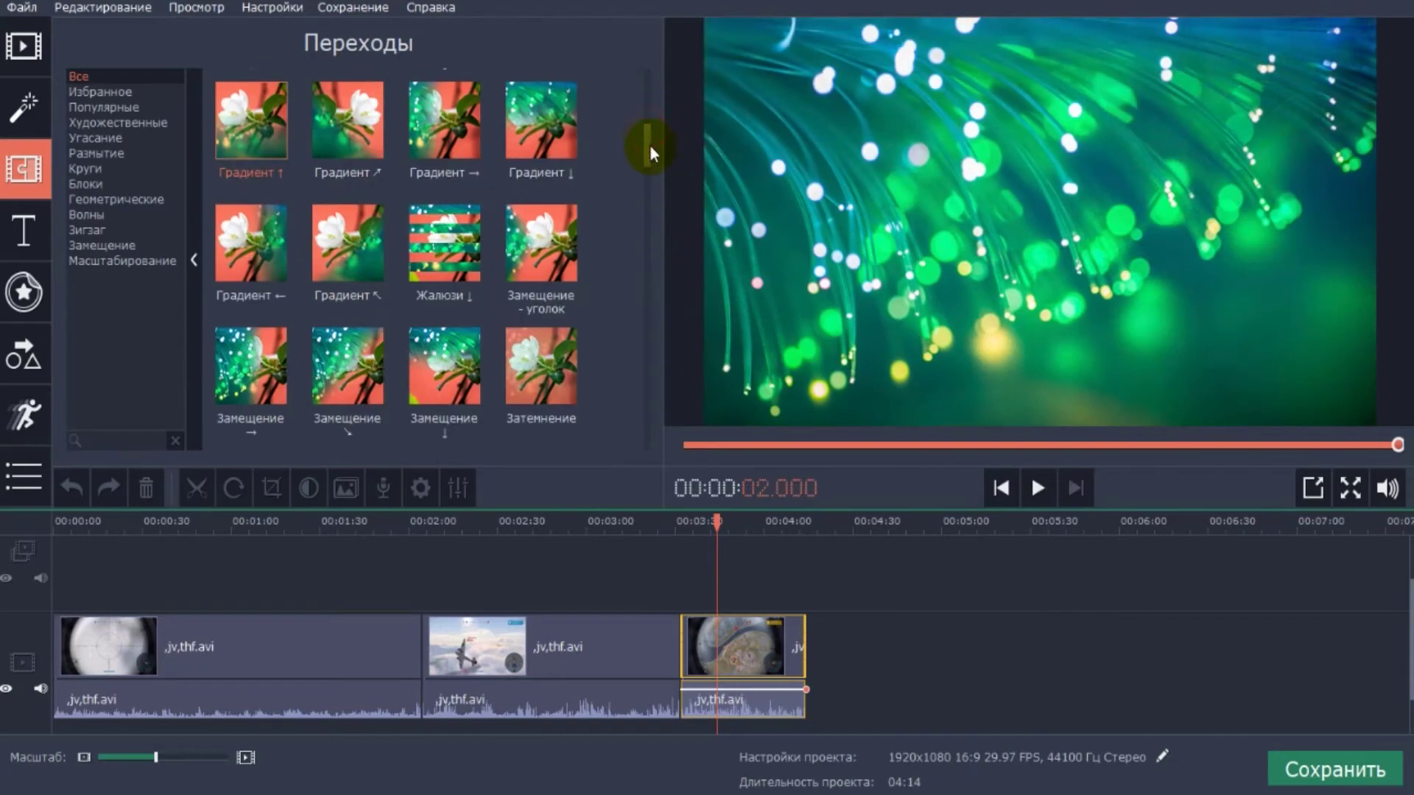
click(460, 241)
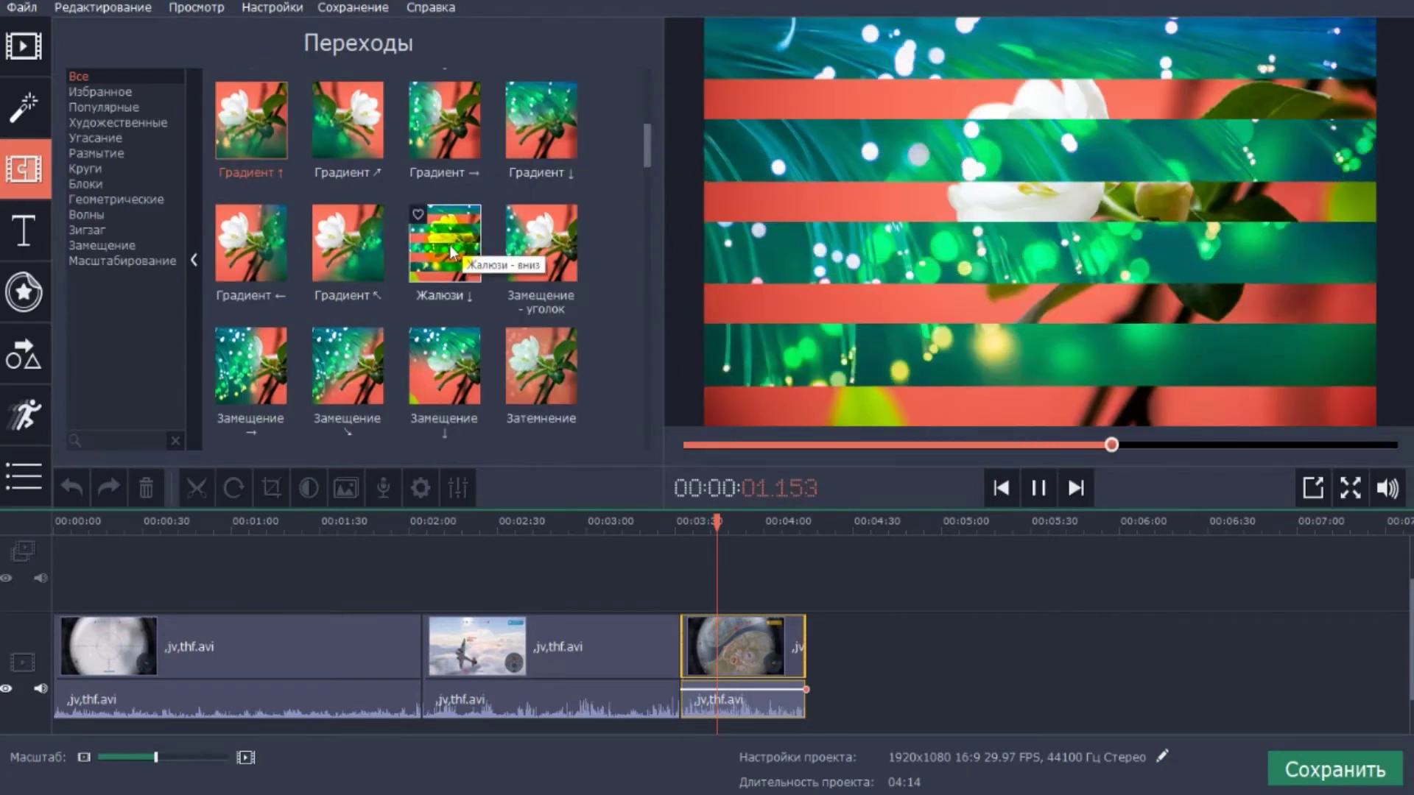
- From the favourite transitions, place a blur transition at the first cut and Размытие - синхронно at the second cut
click(106, 85)
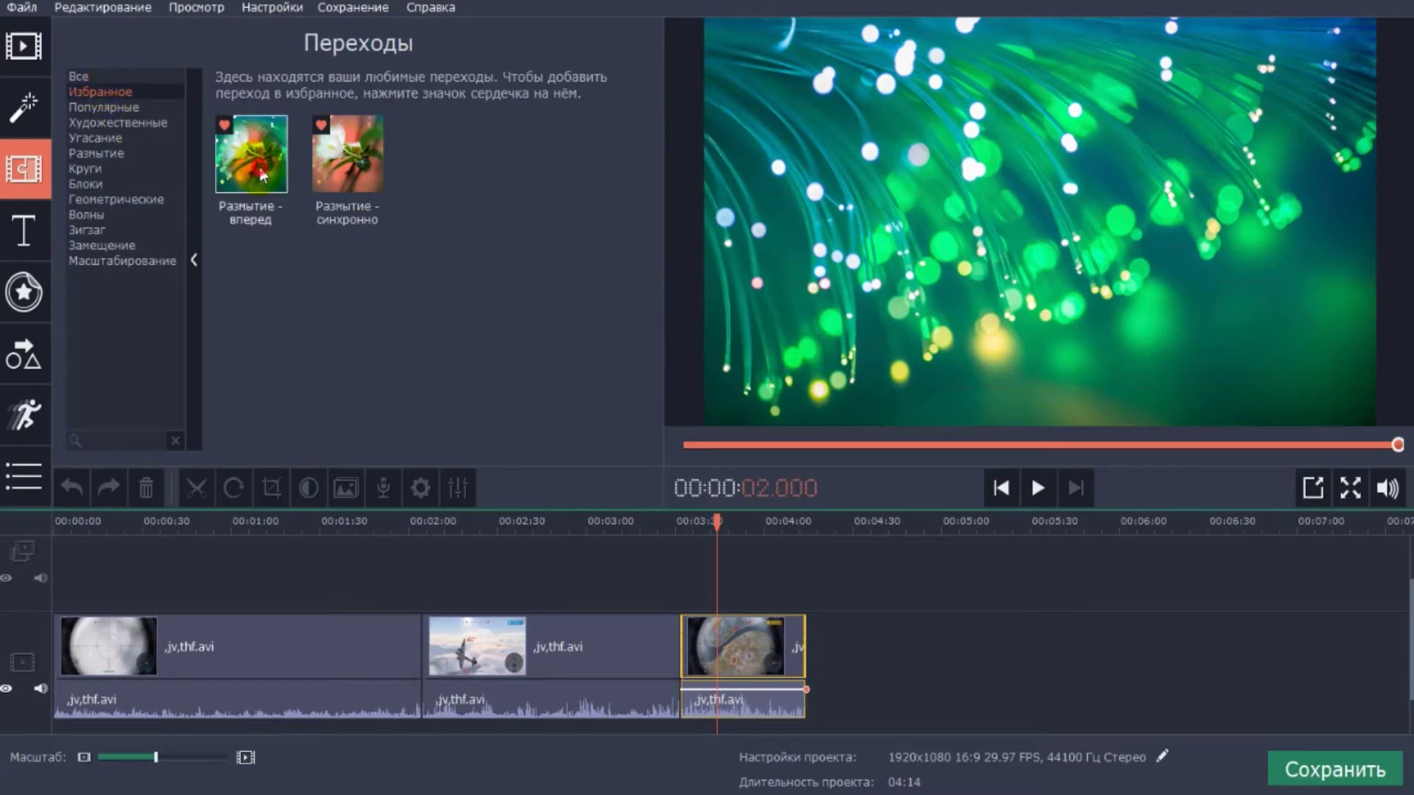
click(349, 172)
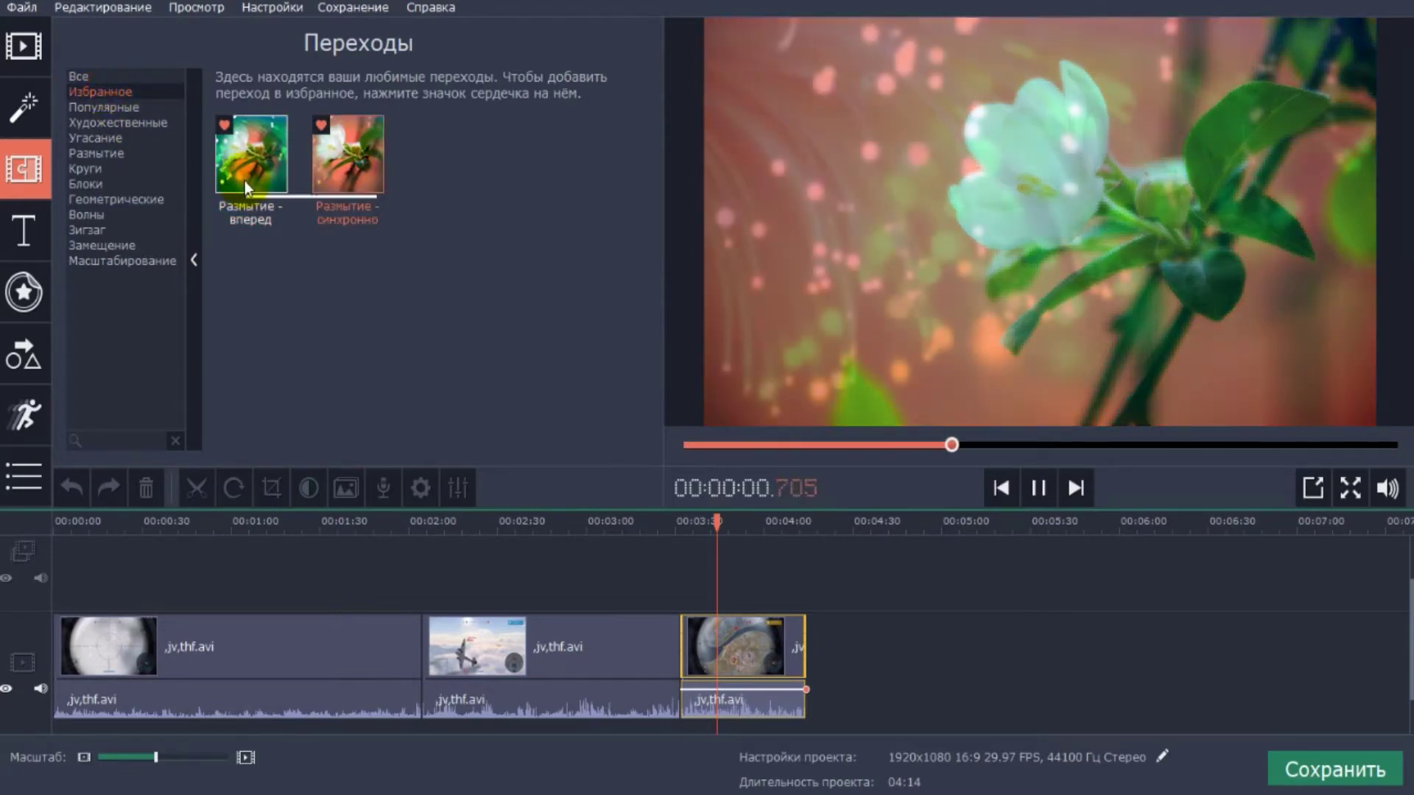
drag(274, 180, 422, 617)
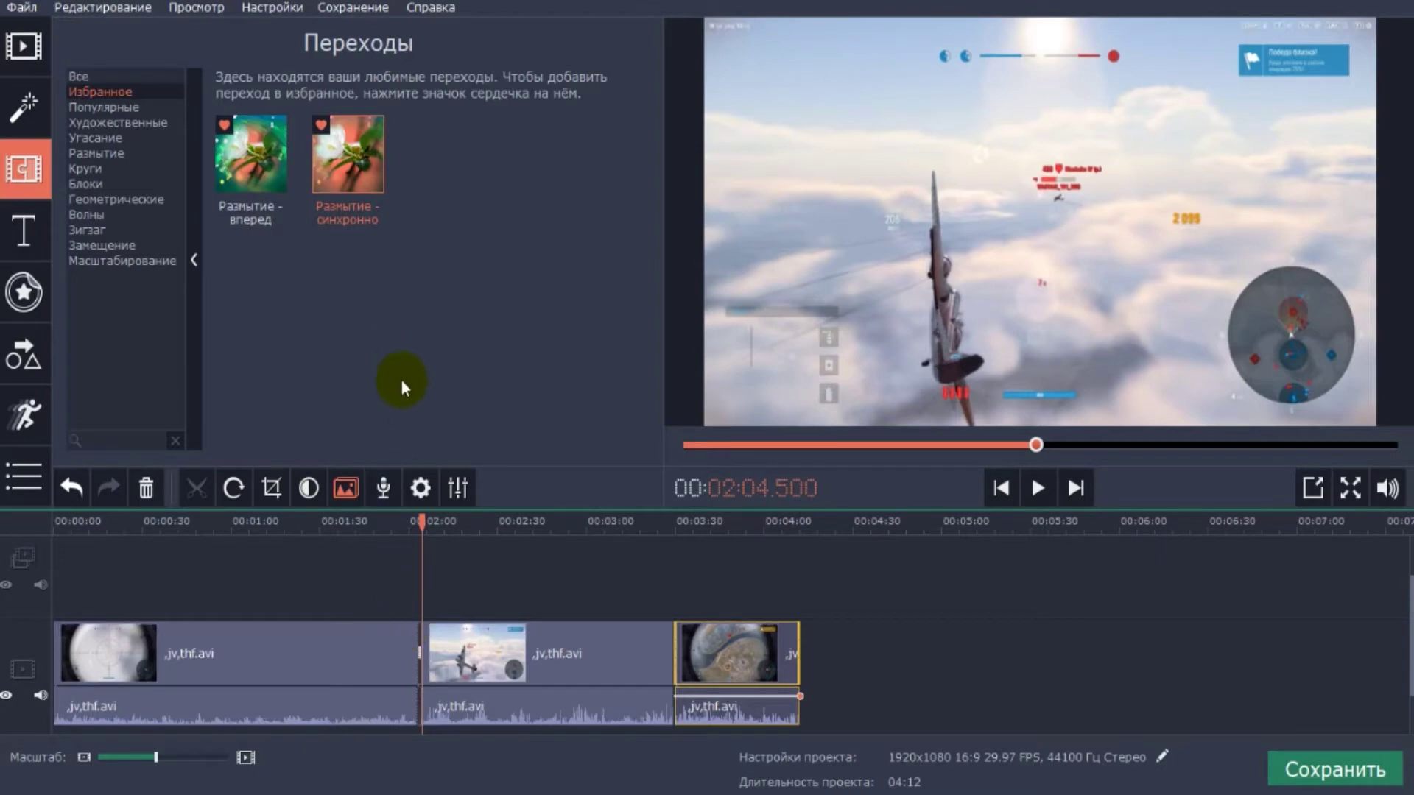
drag(356, 175, 676, 628)
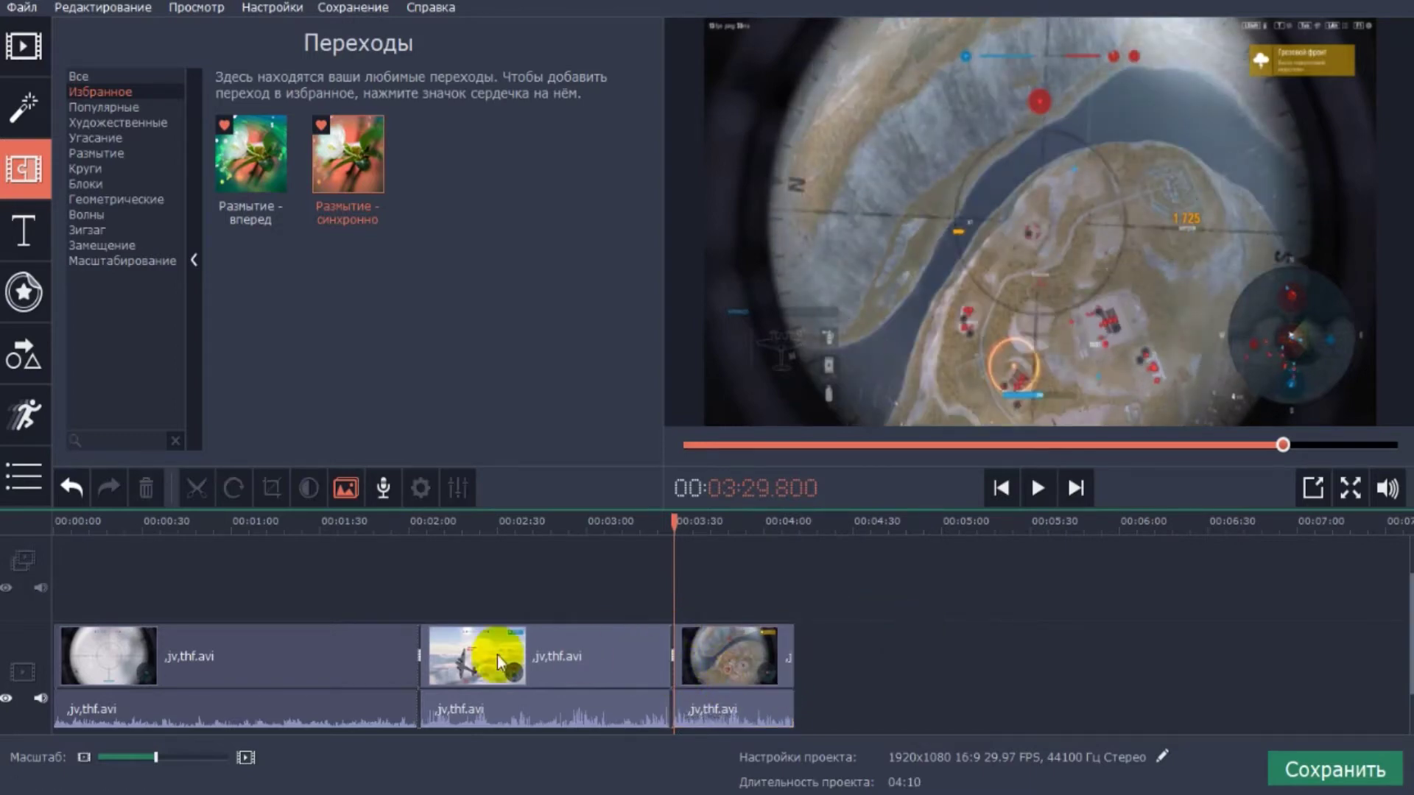
- Play the timeline across the first cut to check its transition, stopping just after it
click(394, 651)
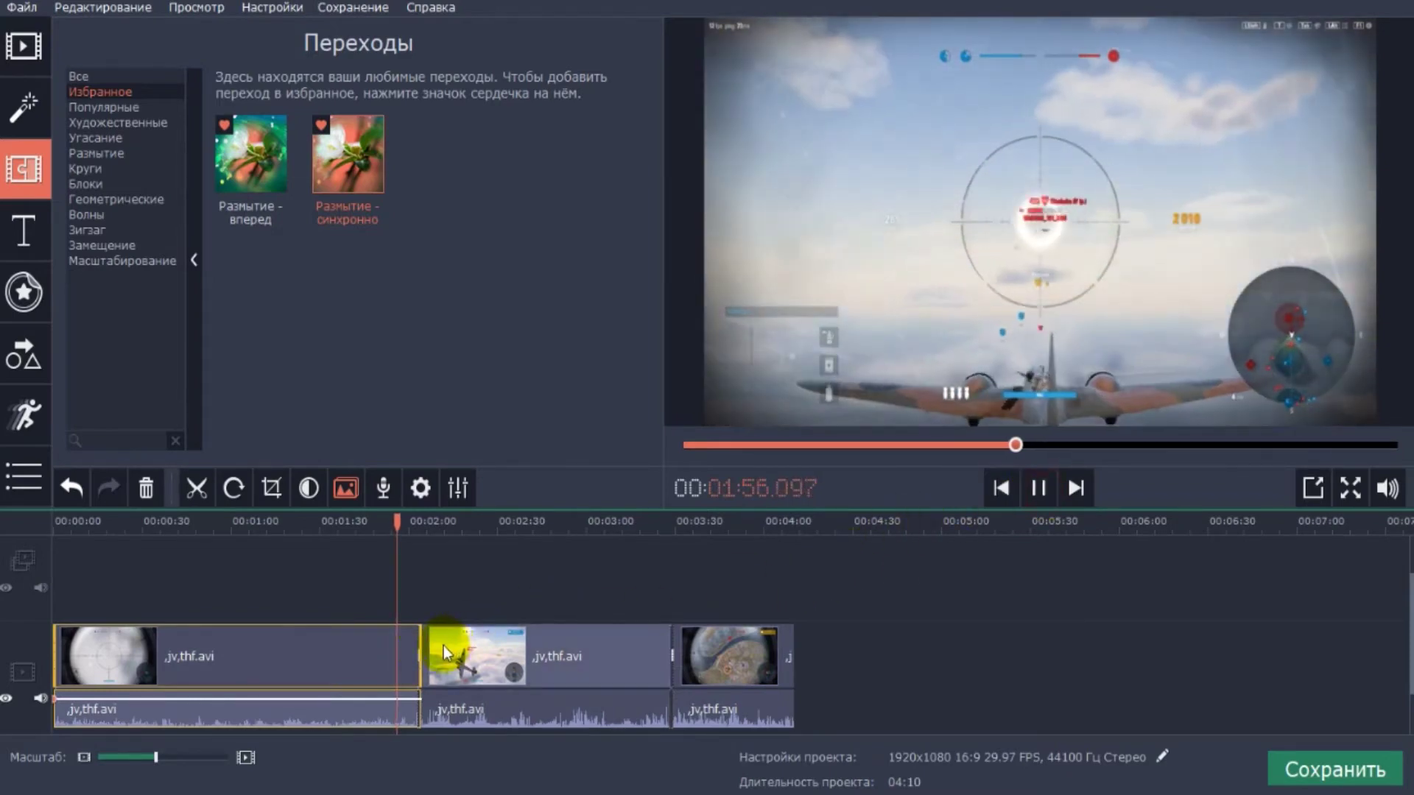
click(408, 641)
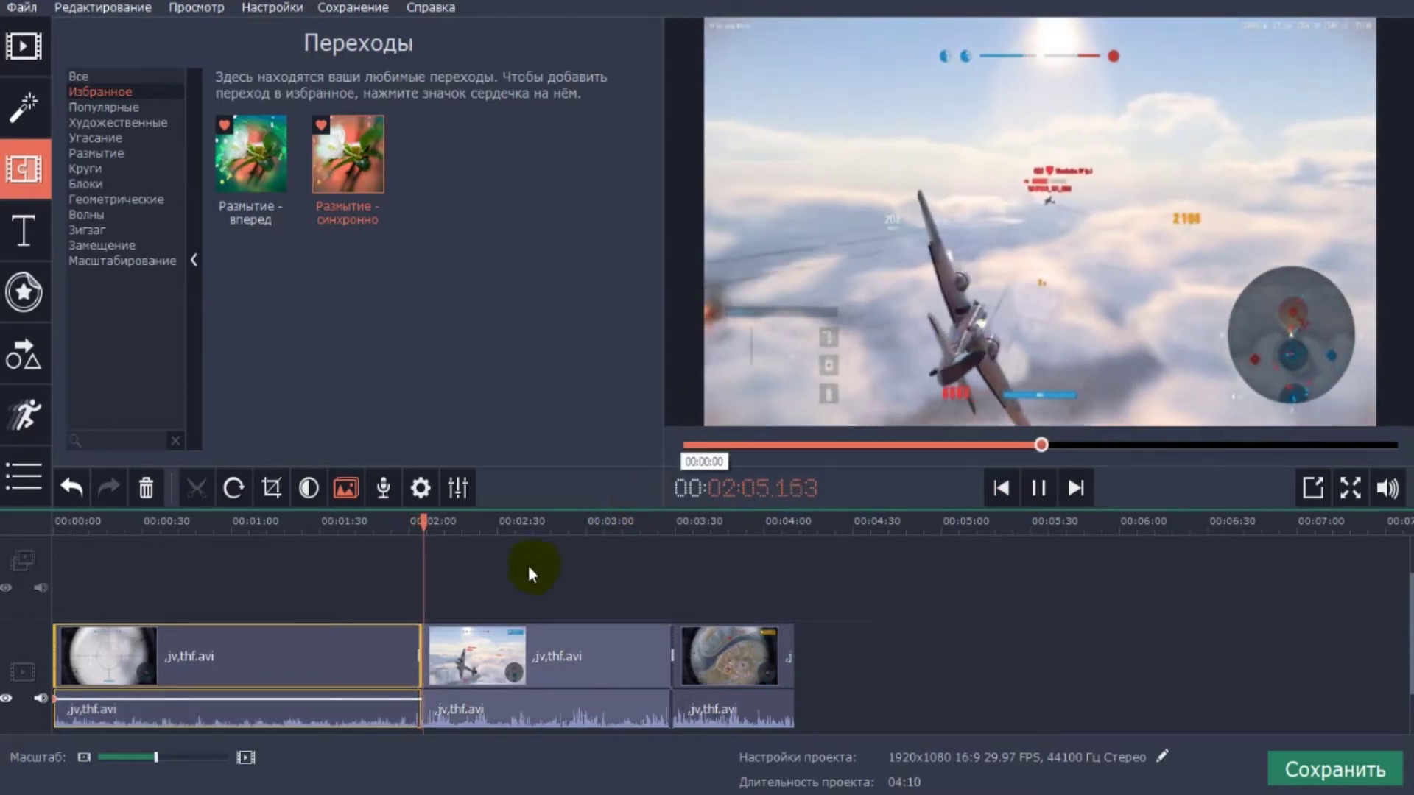
click(1039, 487)
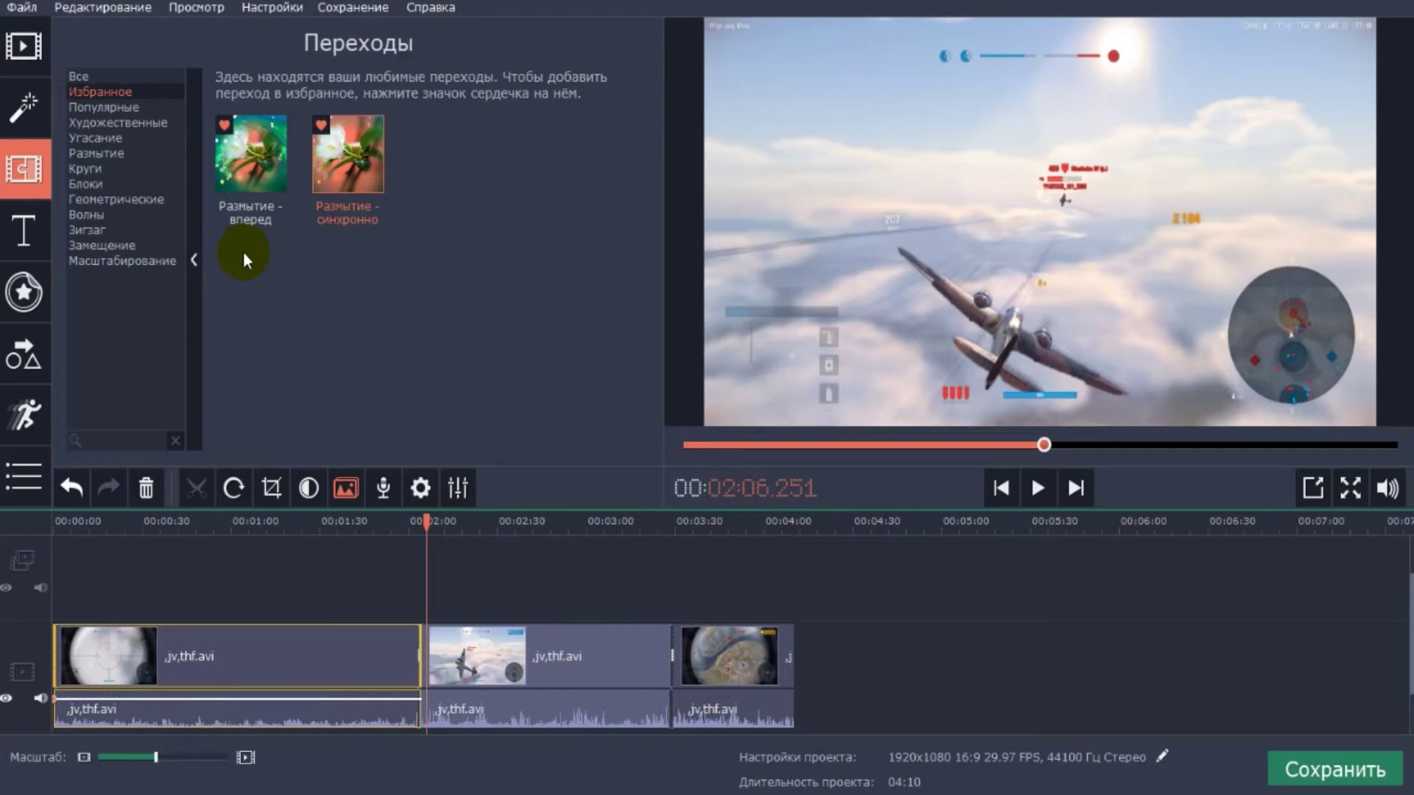
- Open the titles collection, look through the categories from Простые to Мои титры, and preview the Облачко мыслей 2 title
click(37, 232)
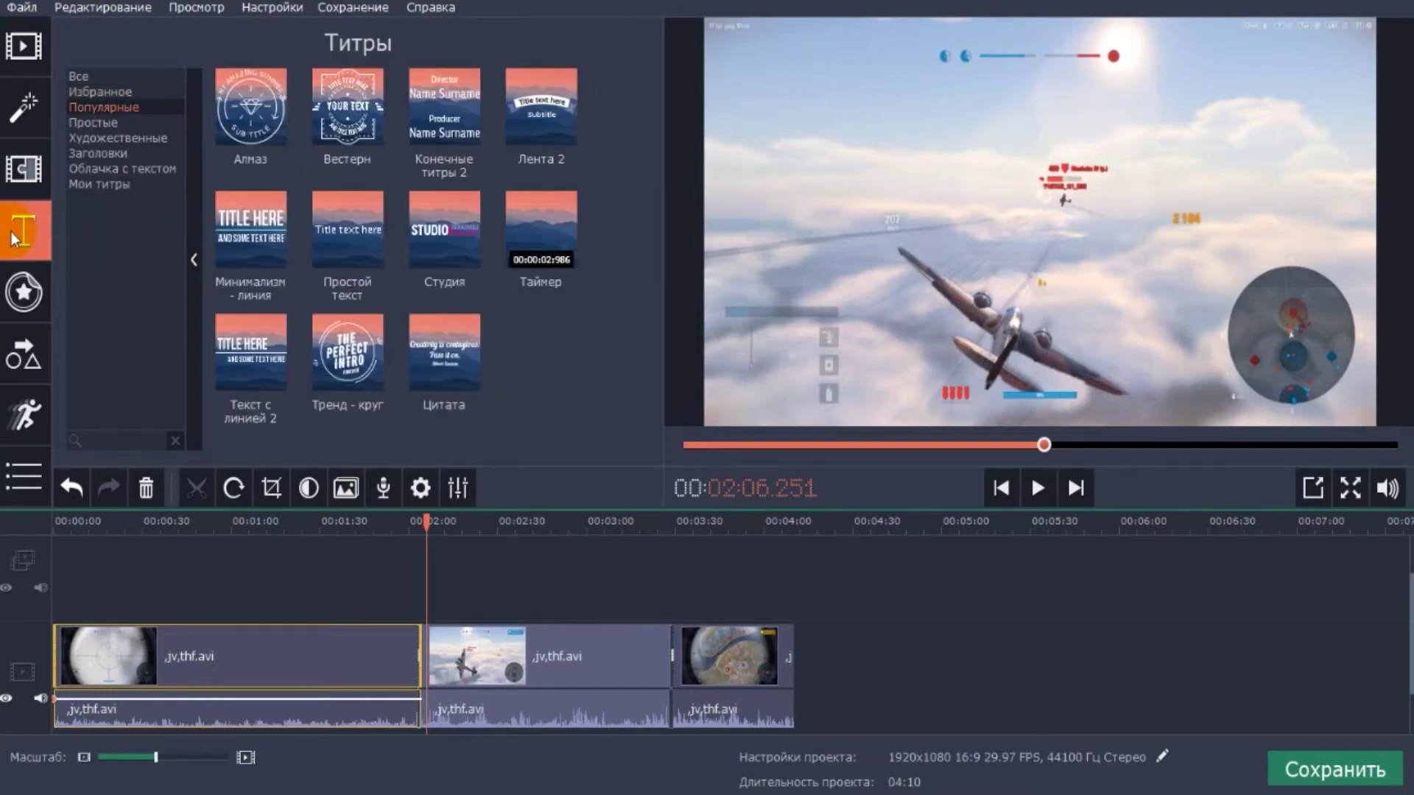
click(91, 124)
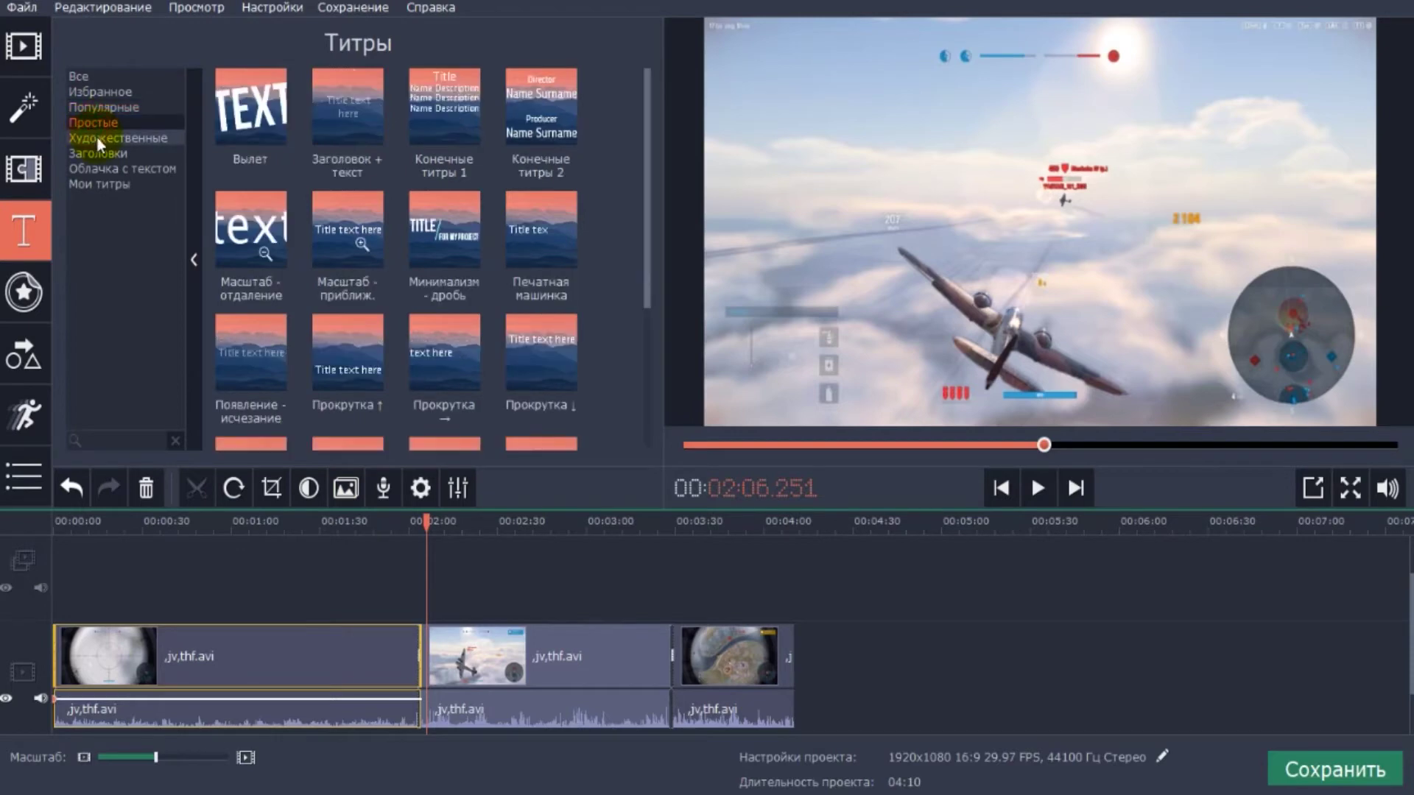
click(98, 139)
click(99, 154)
click(98, 170)
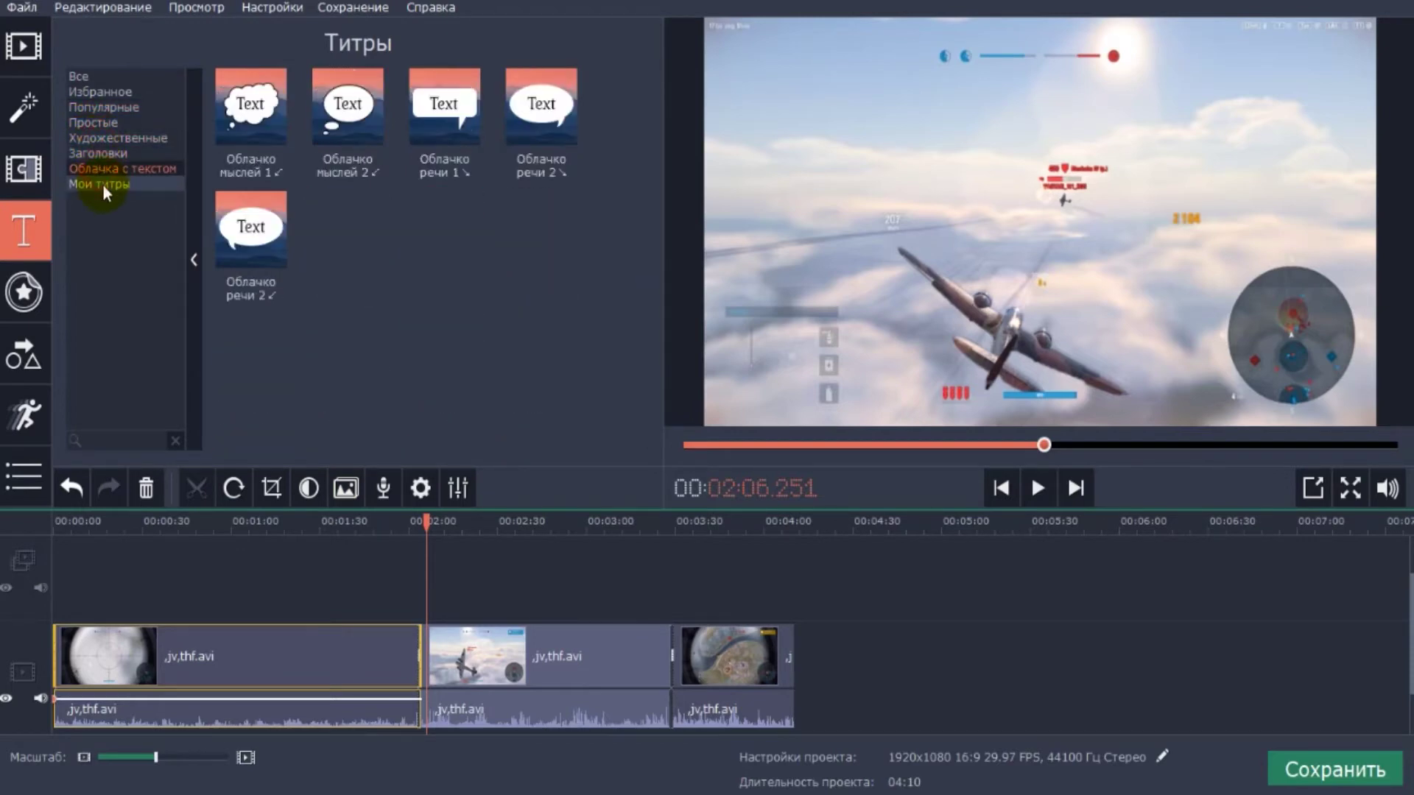
click(103, 186)
click(103, 168)
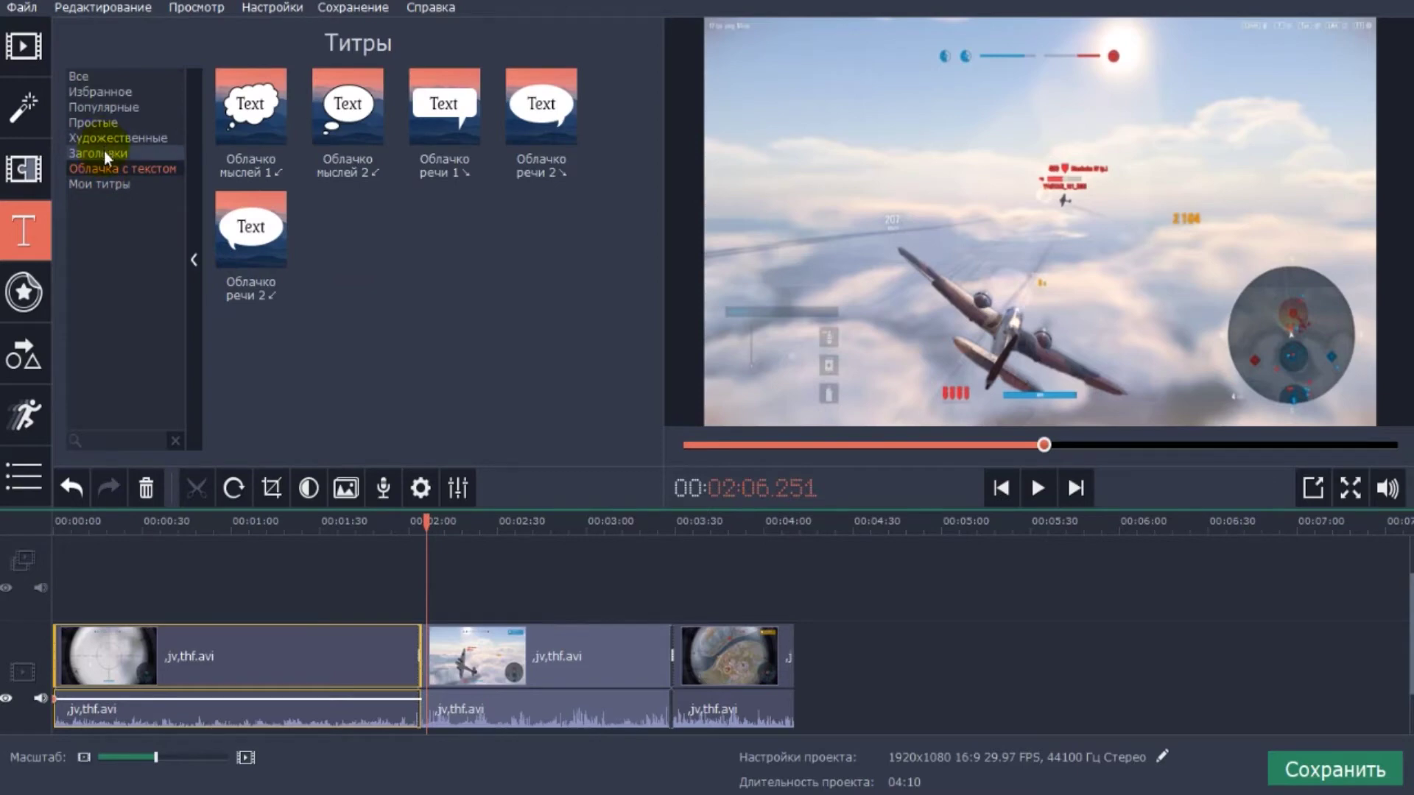
click(104, 152)
click(105, 167)
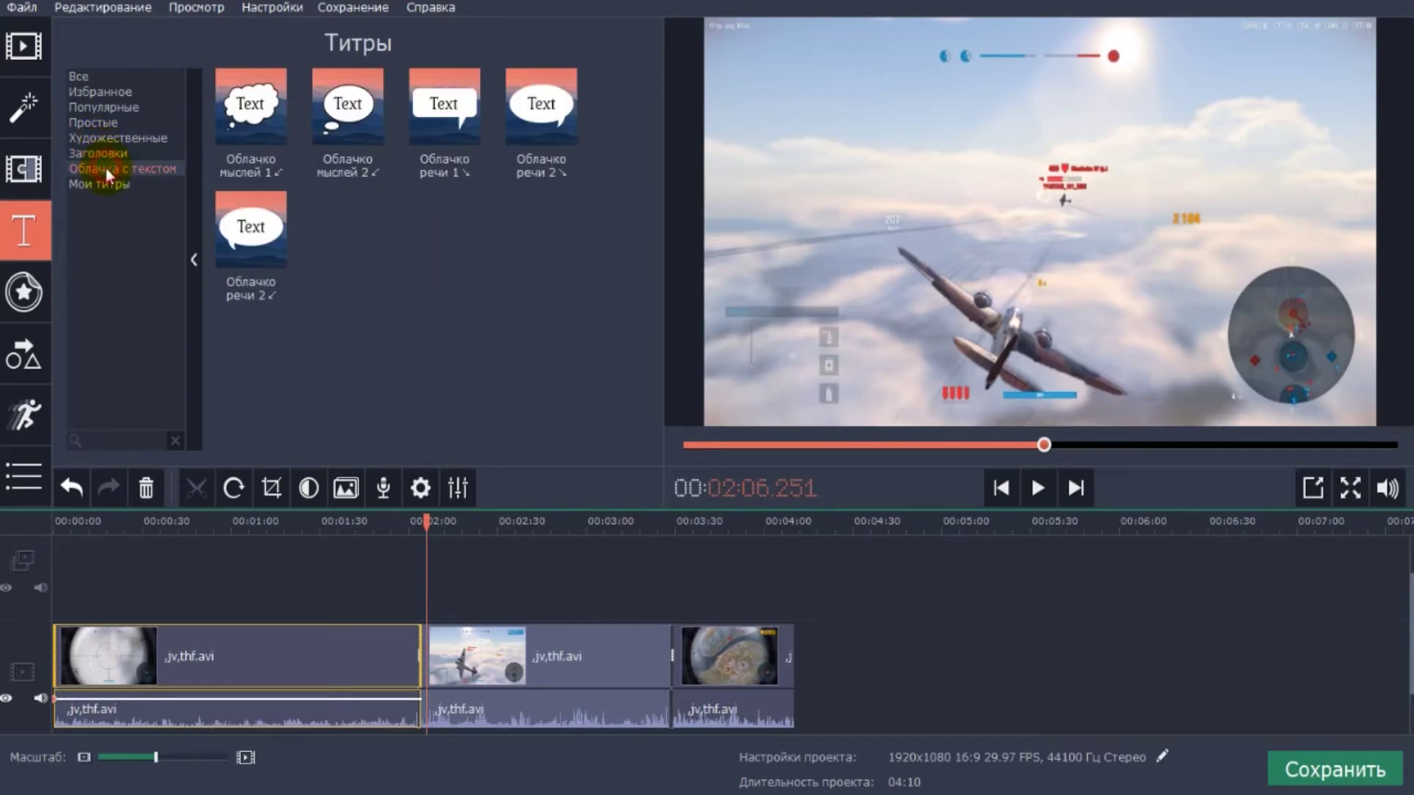
click(358, 135)
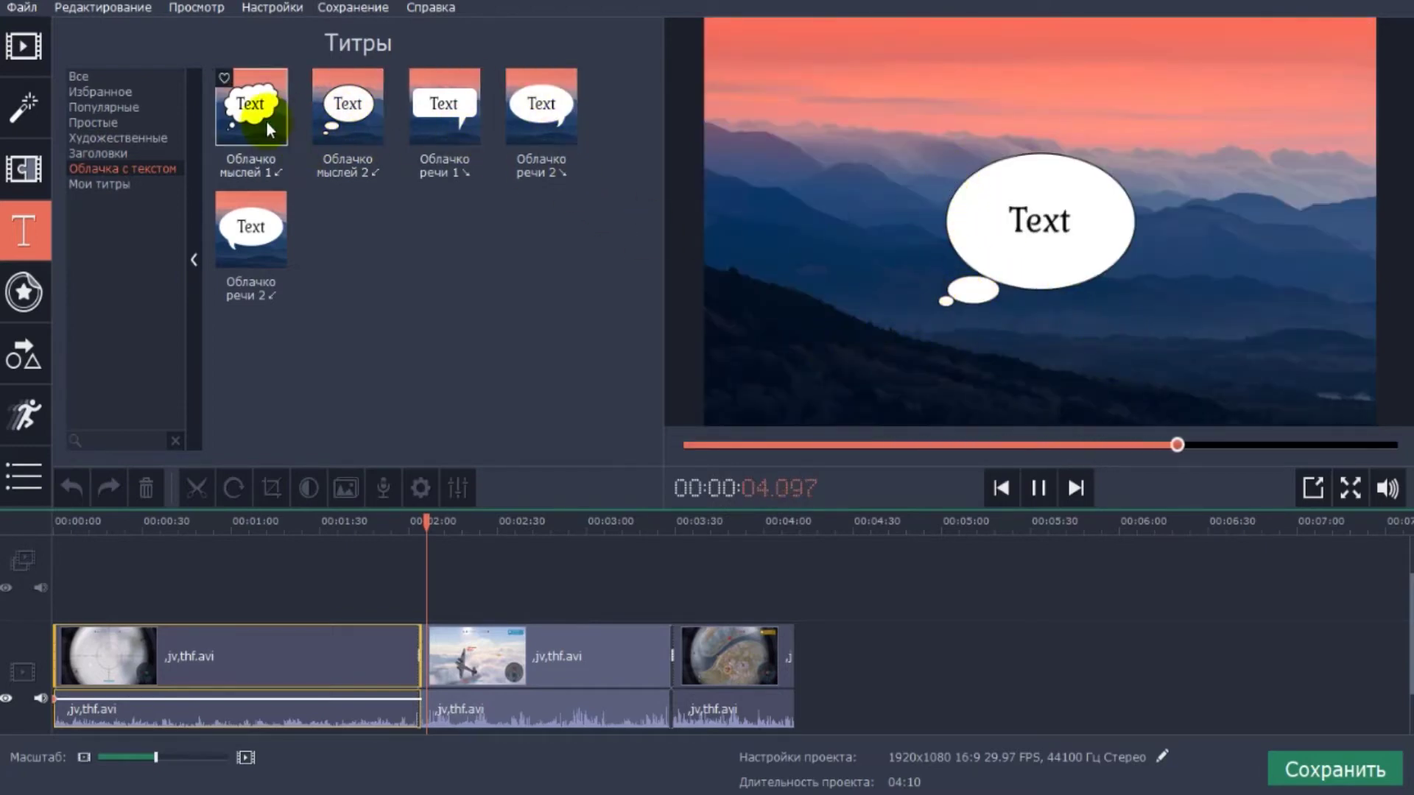
- Look through the Заголовки, Художественные and Простые title categories again
click(108, 156)
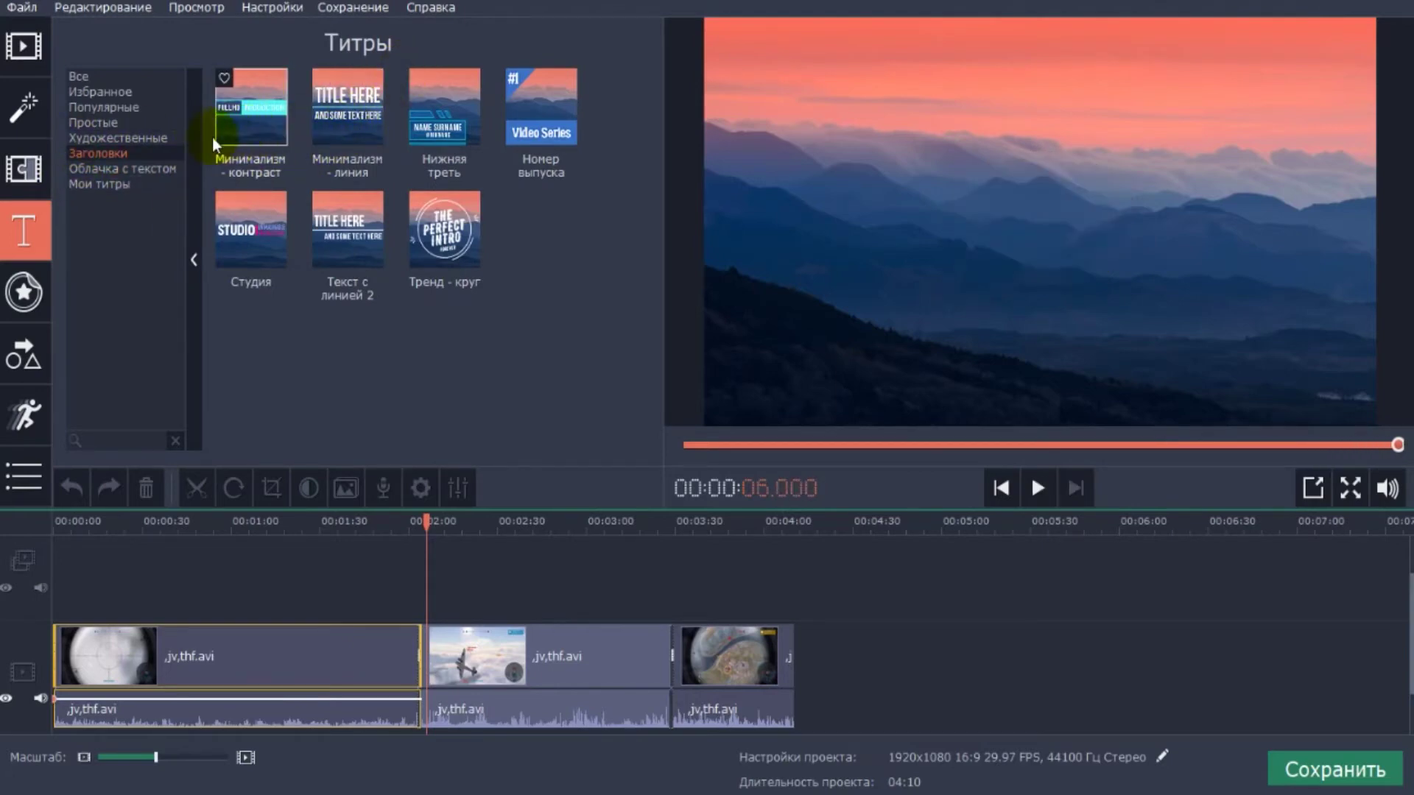
click(119, 138)
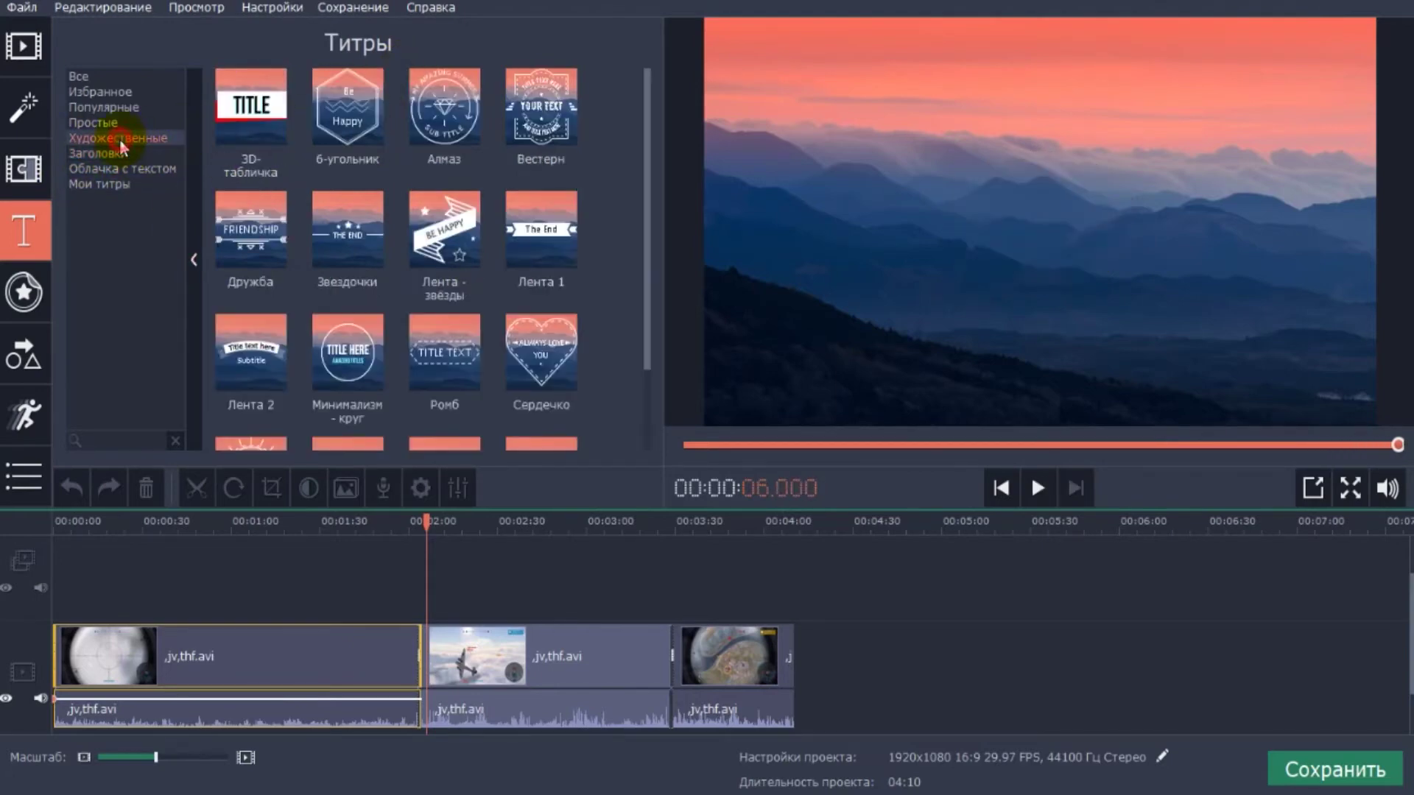
click(117, 123)
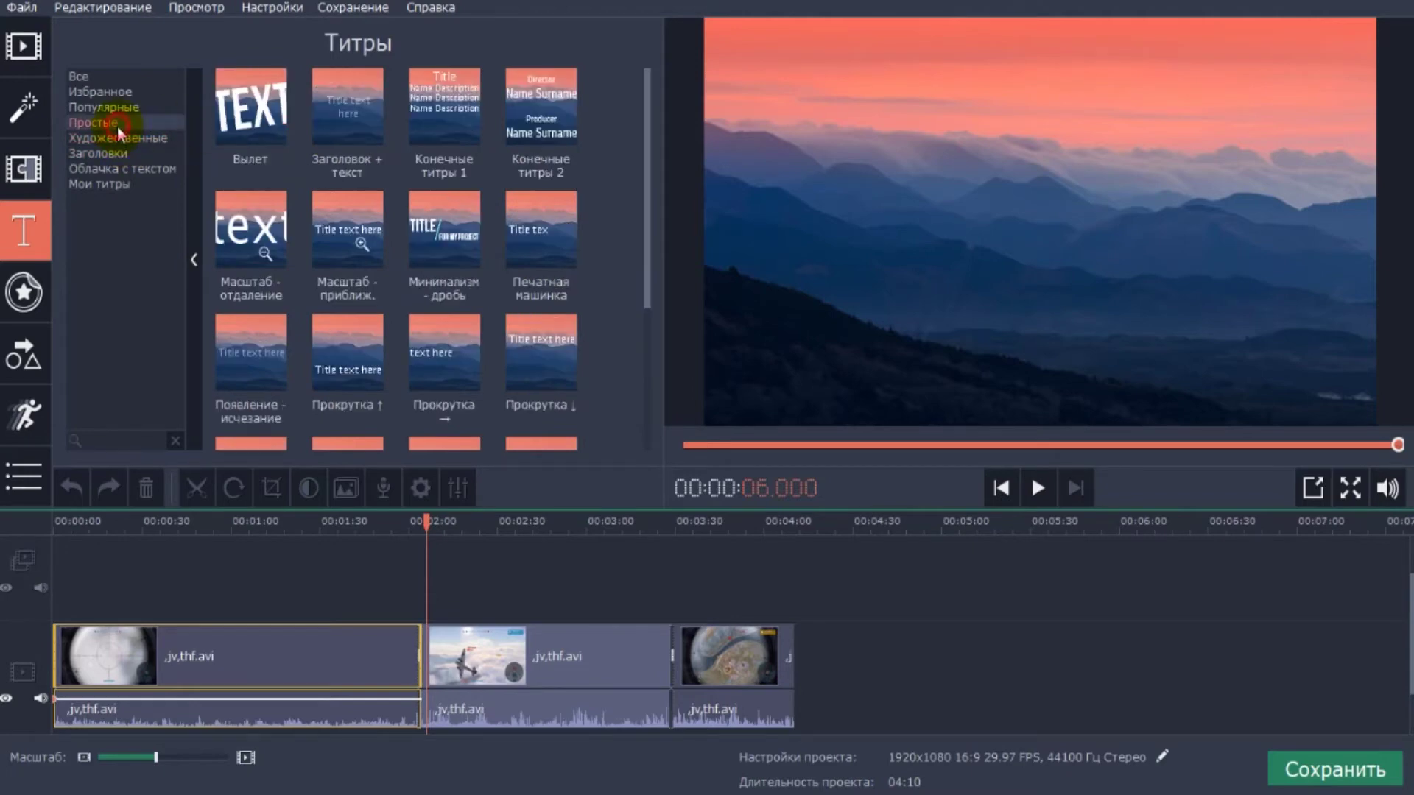
- Show all titles, preview Вестерн, and add it to the title track above the second clip at 00:02:48.000
click(114, 77)
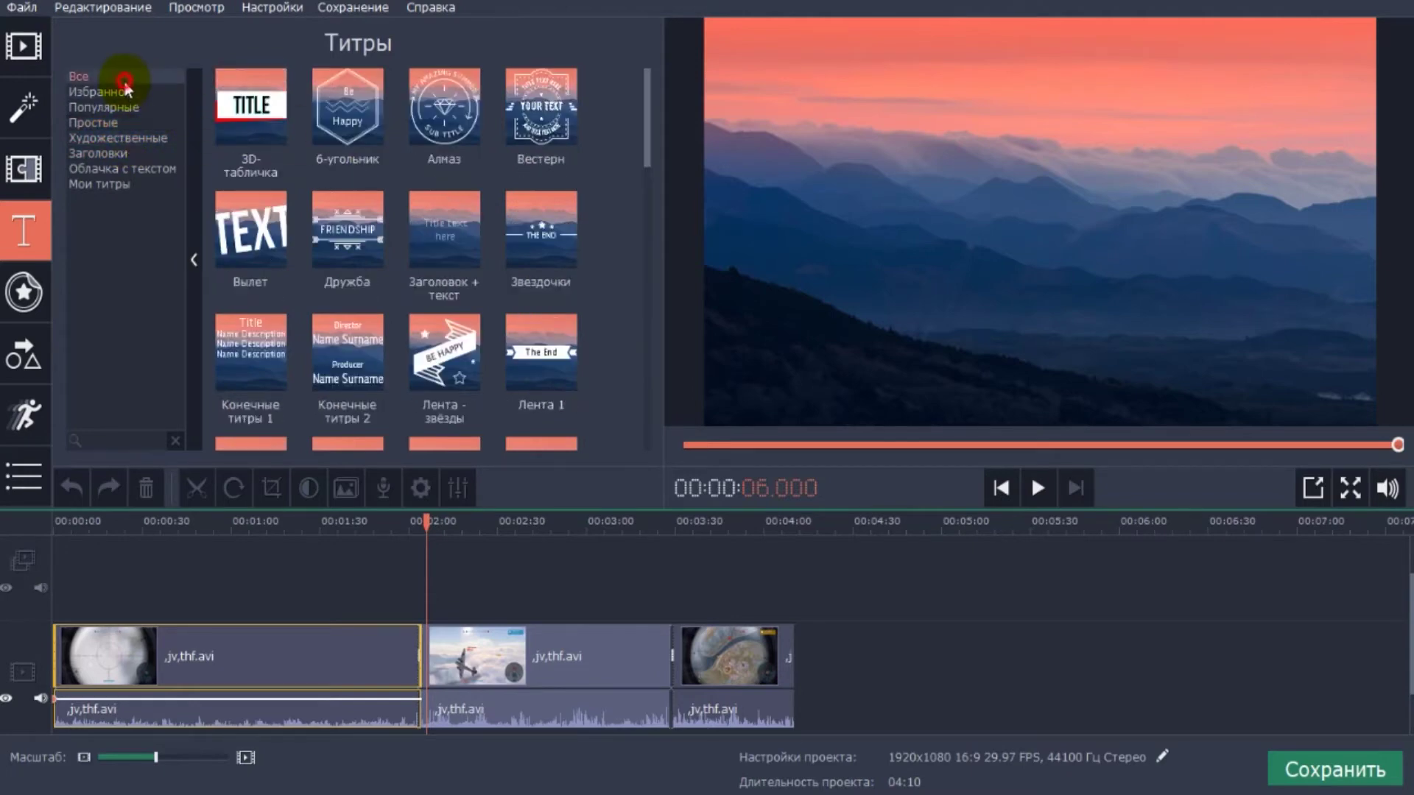
click(551, 125)
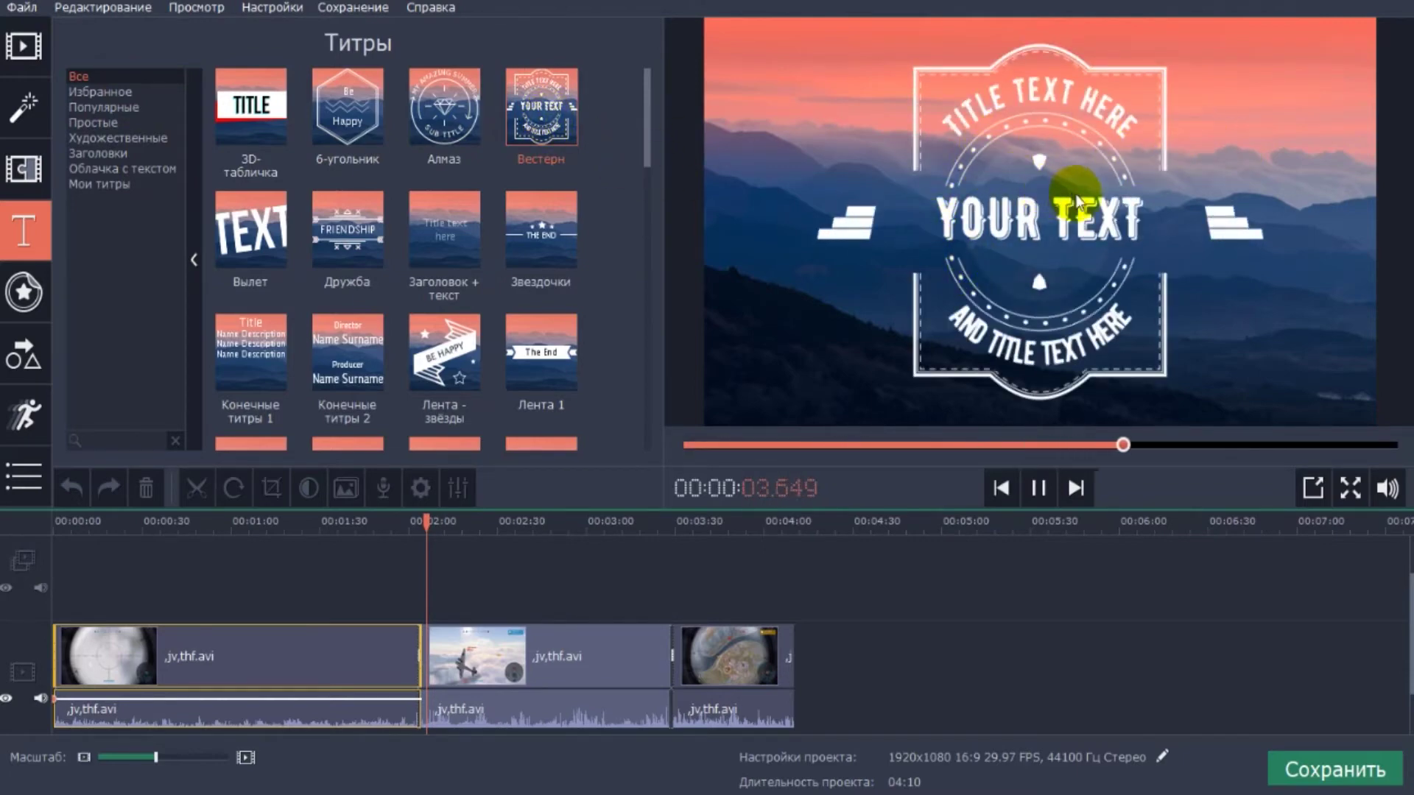
drag(542, 125, 550, 581)
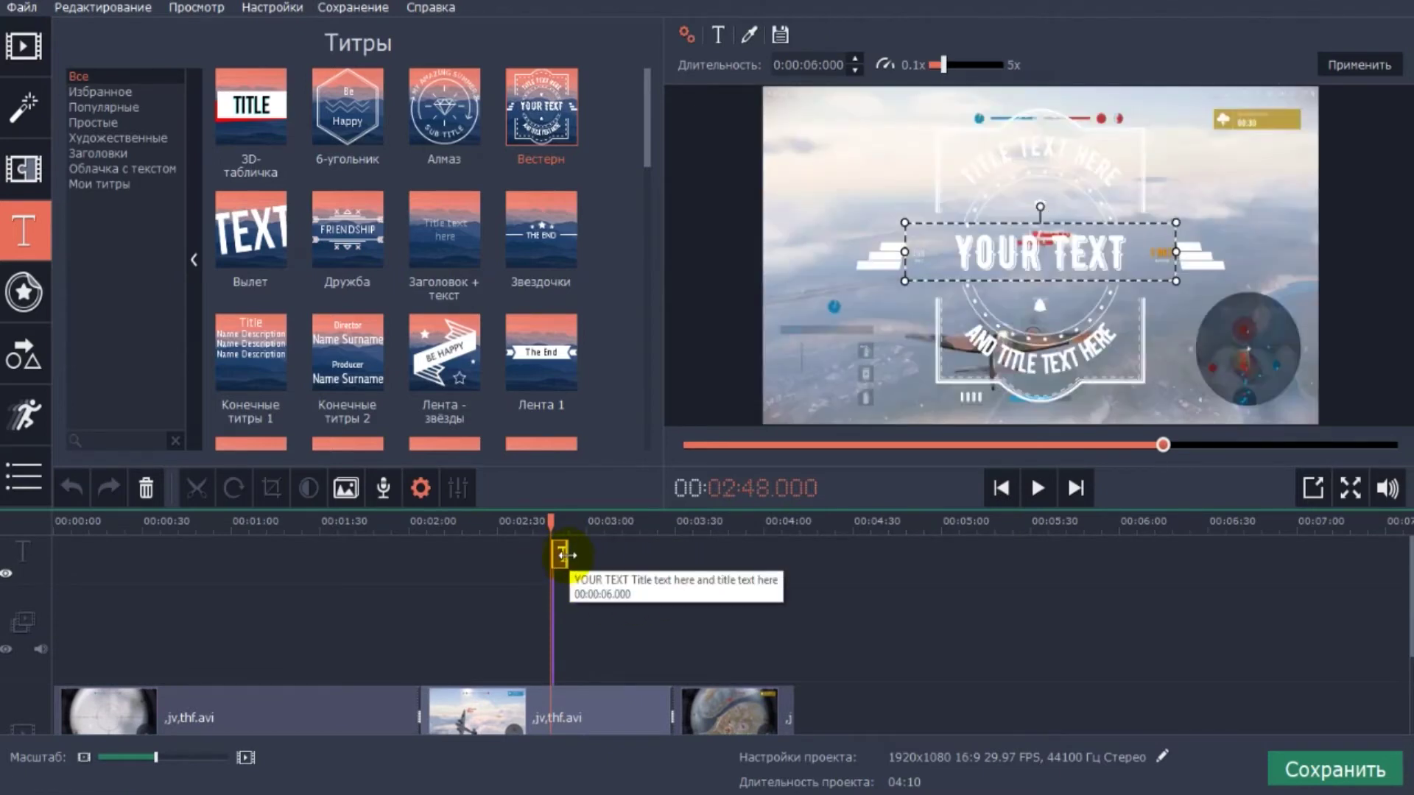
key(Escape)
- Extend the Вестерн title's end to 00:03:14.400 and trim its start to 00:02:59.100
drag(564, 555, 627, 563)
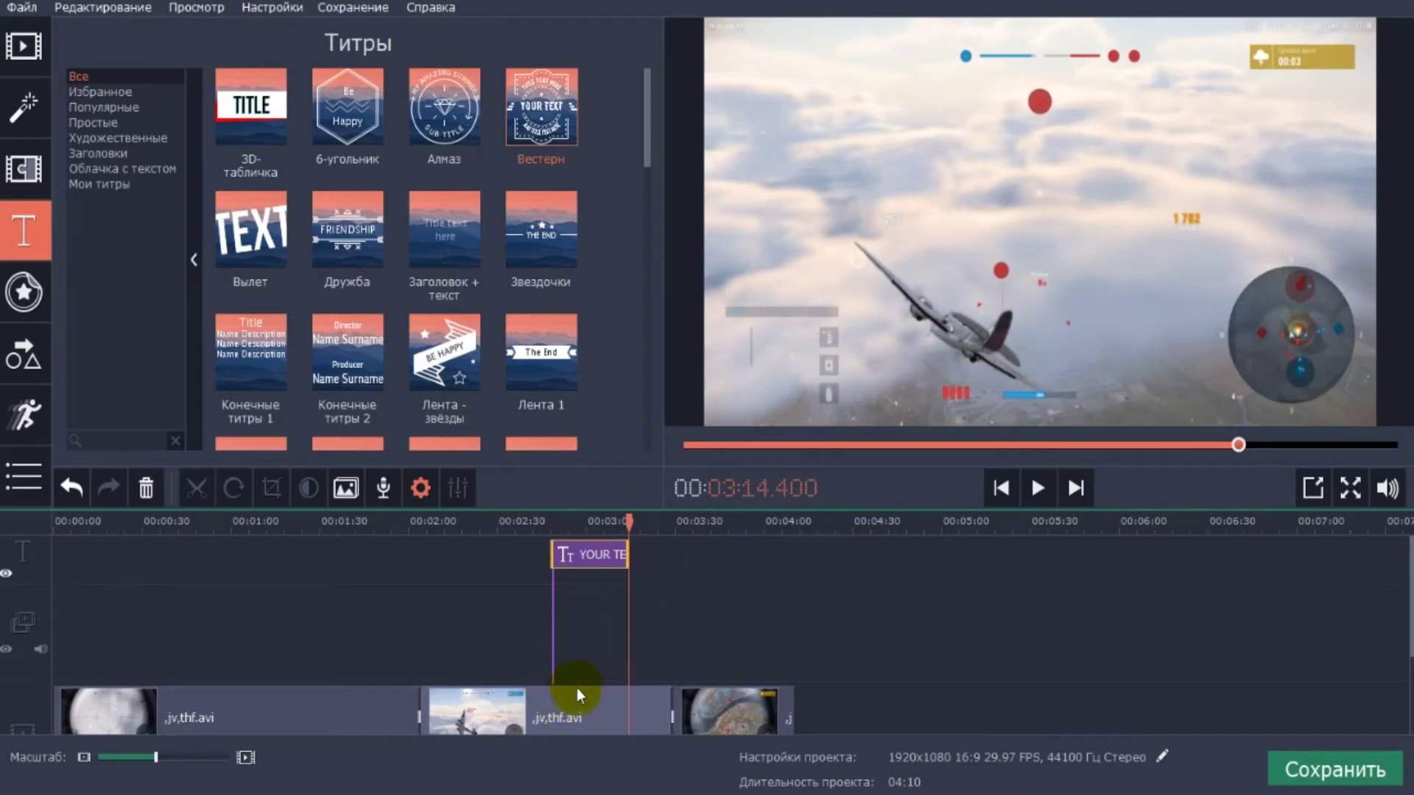
drag(548, 552, 583, 575)
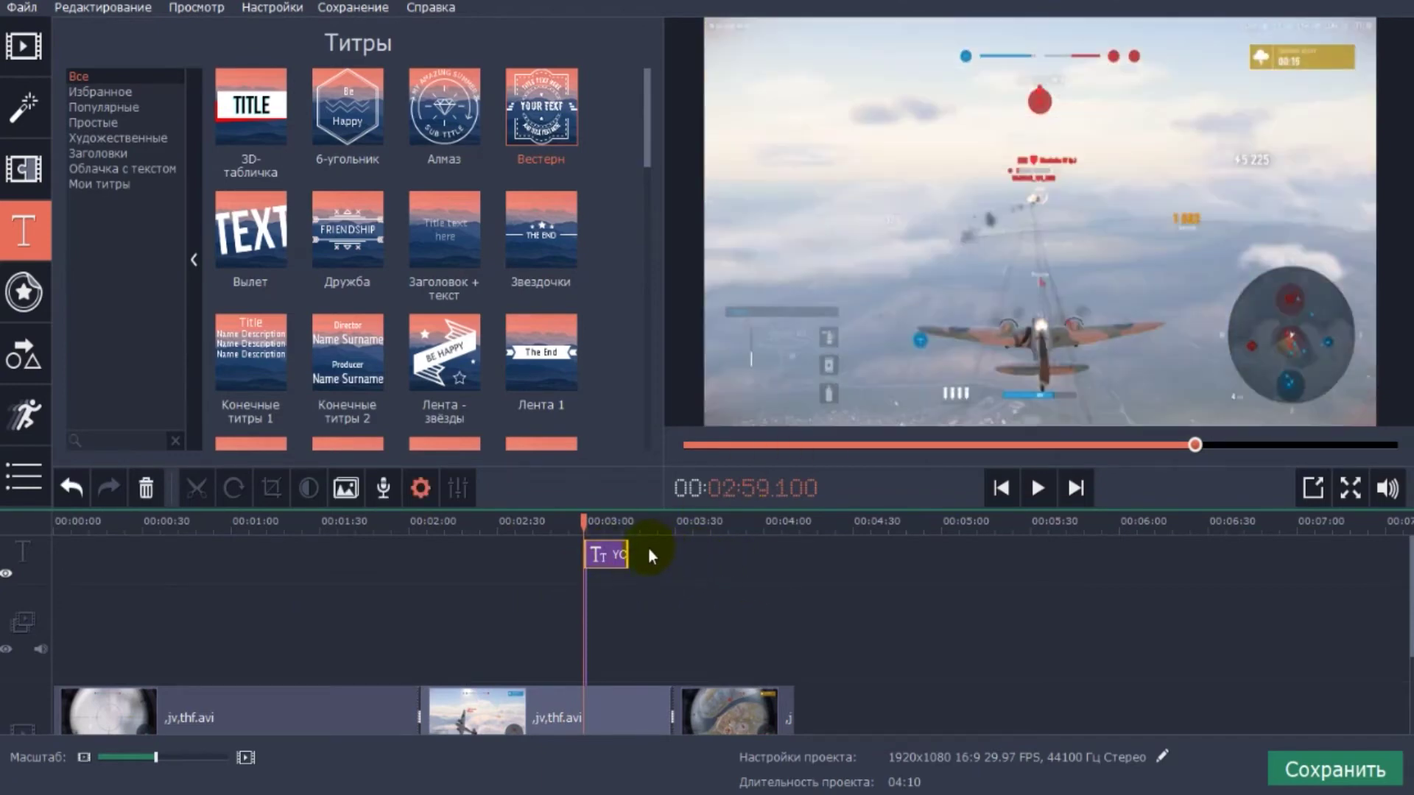
- Replace the middle text of the Вестерн title with "PRIMER"
double_click(607, 556)
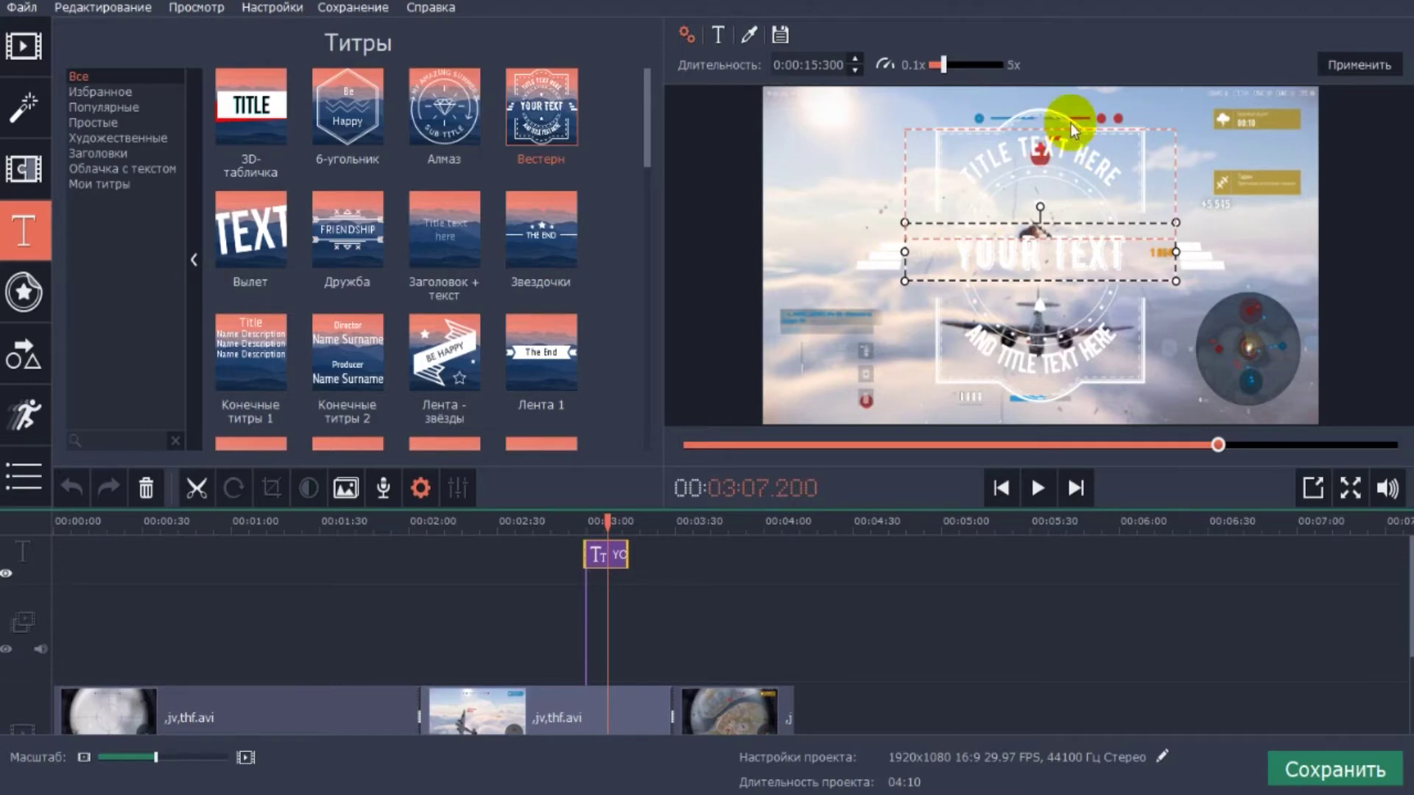
double_click(1075, 253)
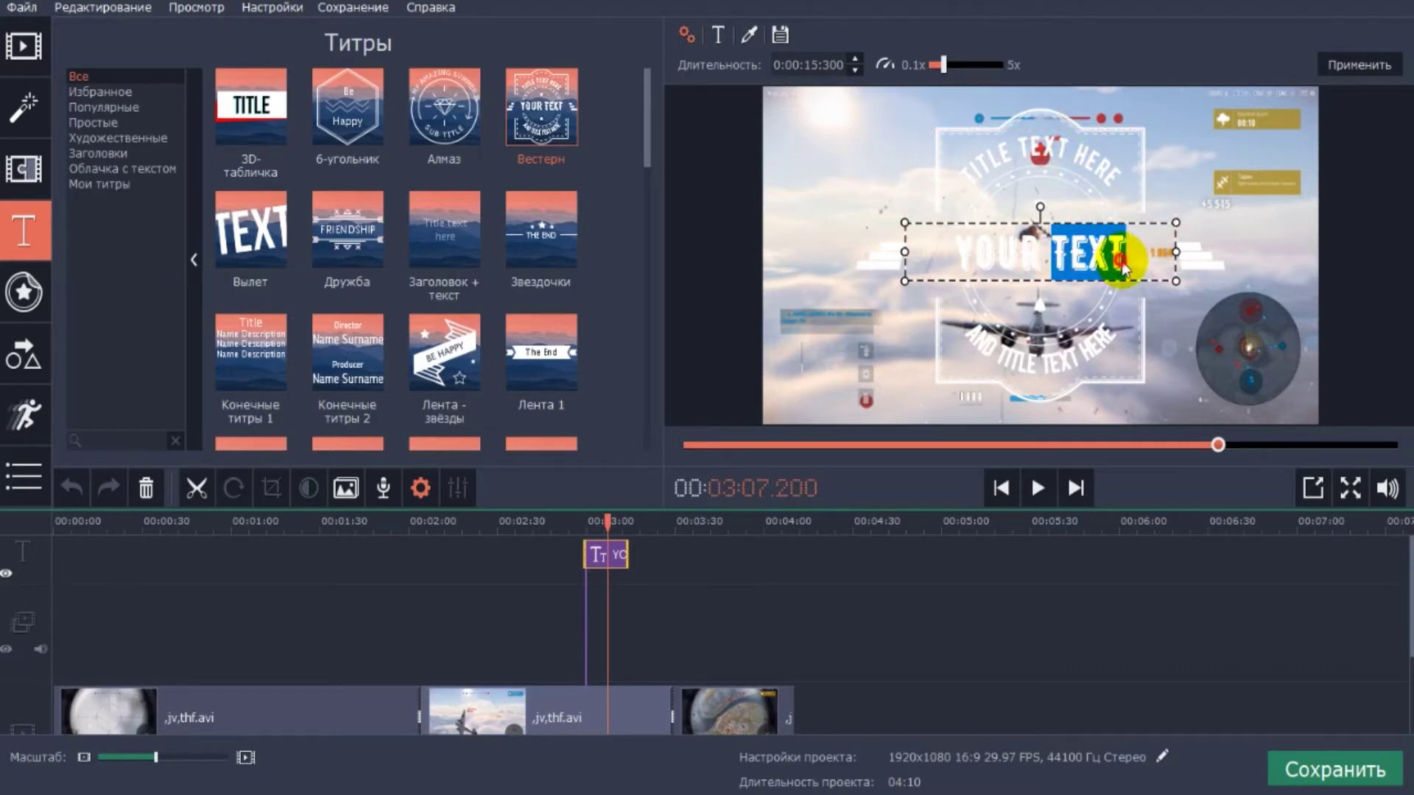
click(1140, 255)
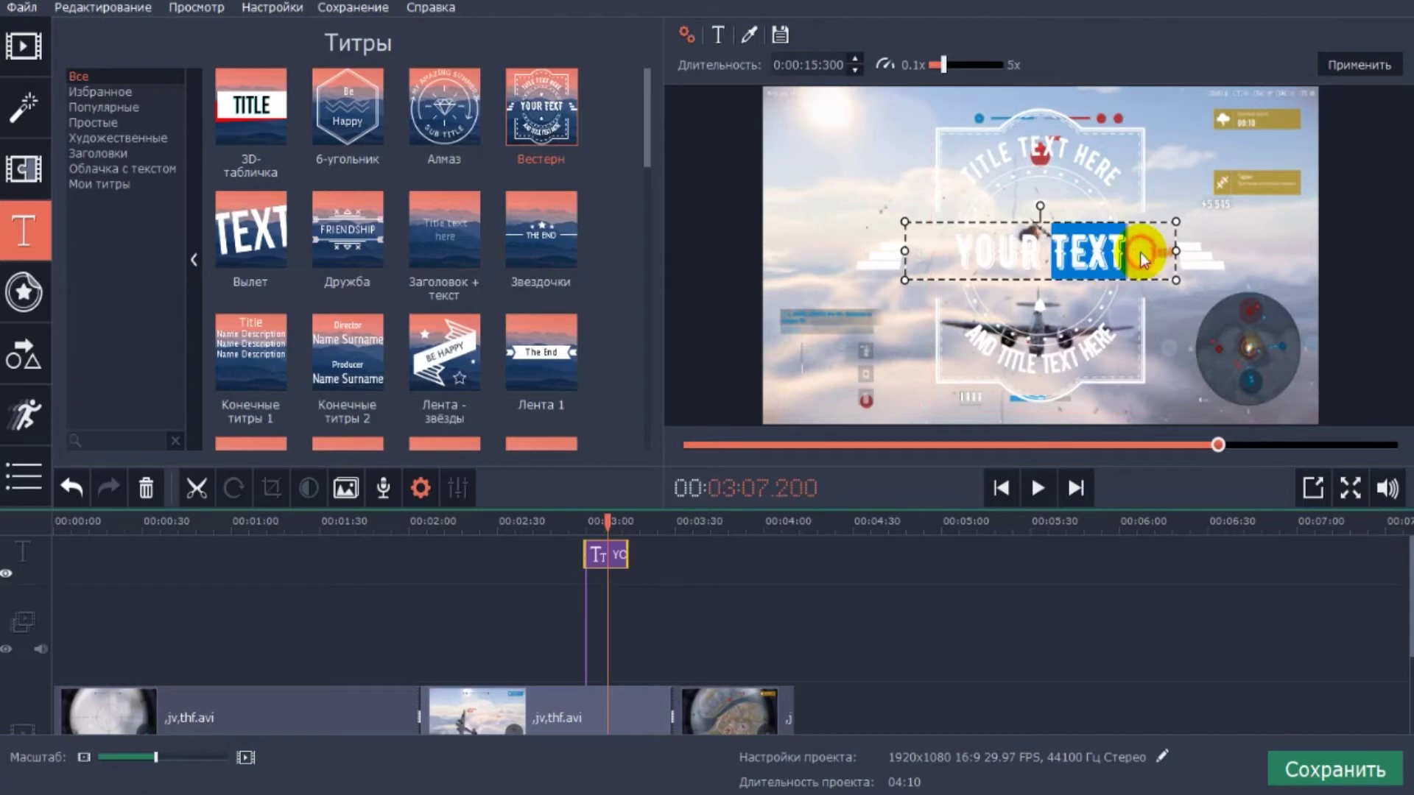
key(BackSpace)
key(BackSpace)
key(BackSpace)
key(BackSpace)
key(BackSpace)
key(BackSpace)
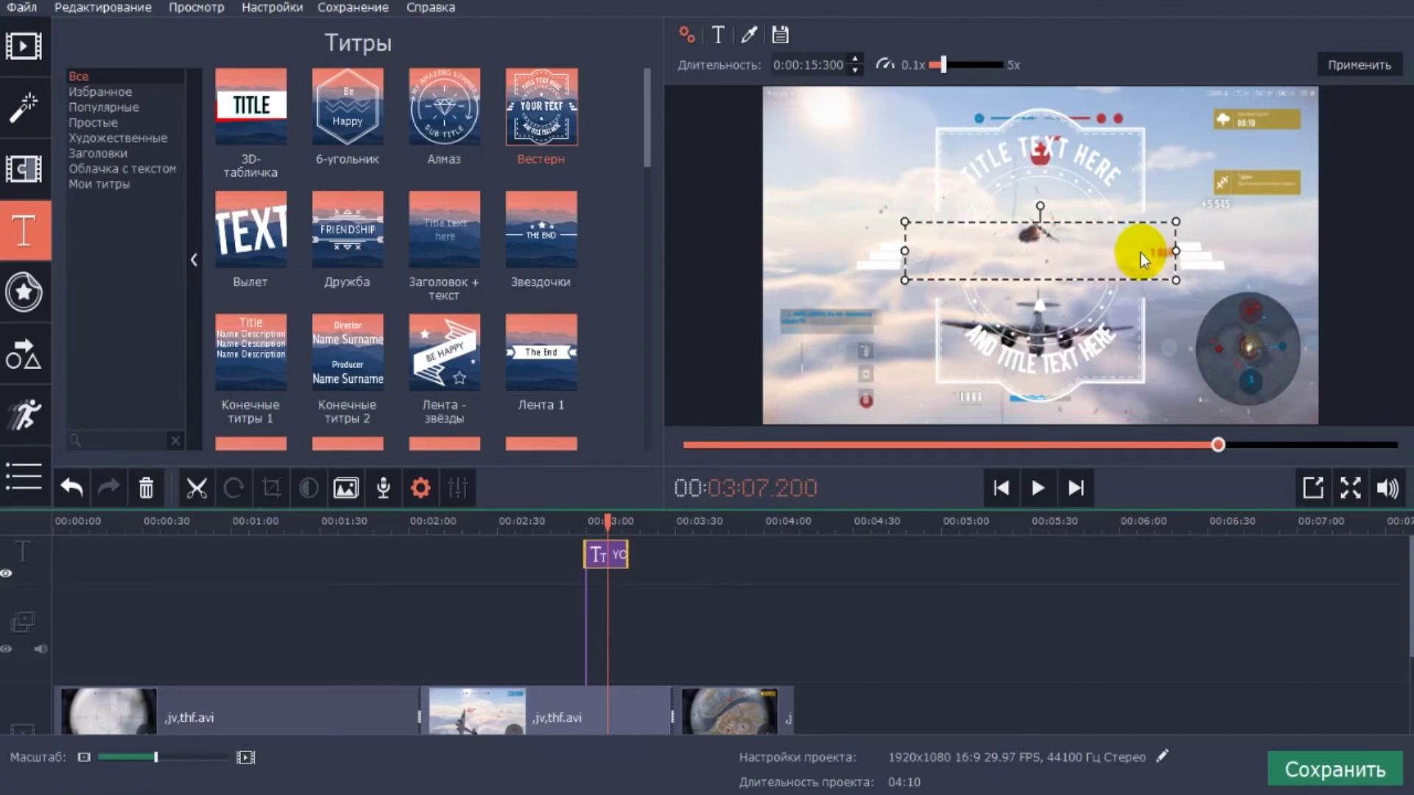
text(PRIMER)
- Try Blogger Sans Light on the title's middle text, and set its font to BERNIER Regular
click(716, 40)
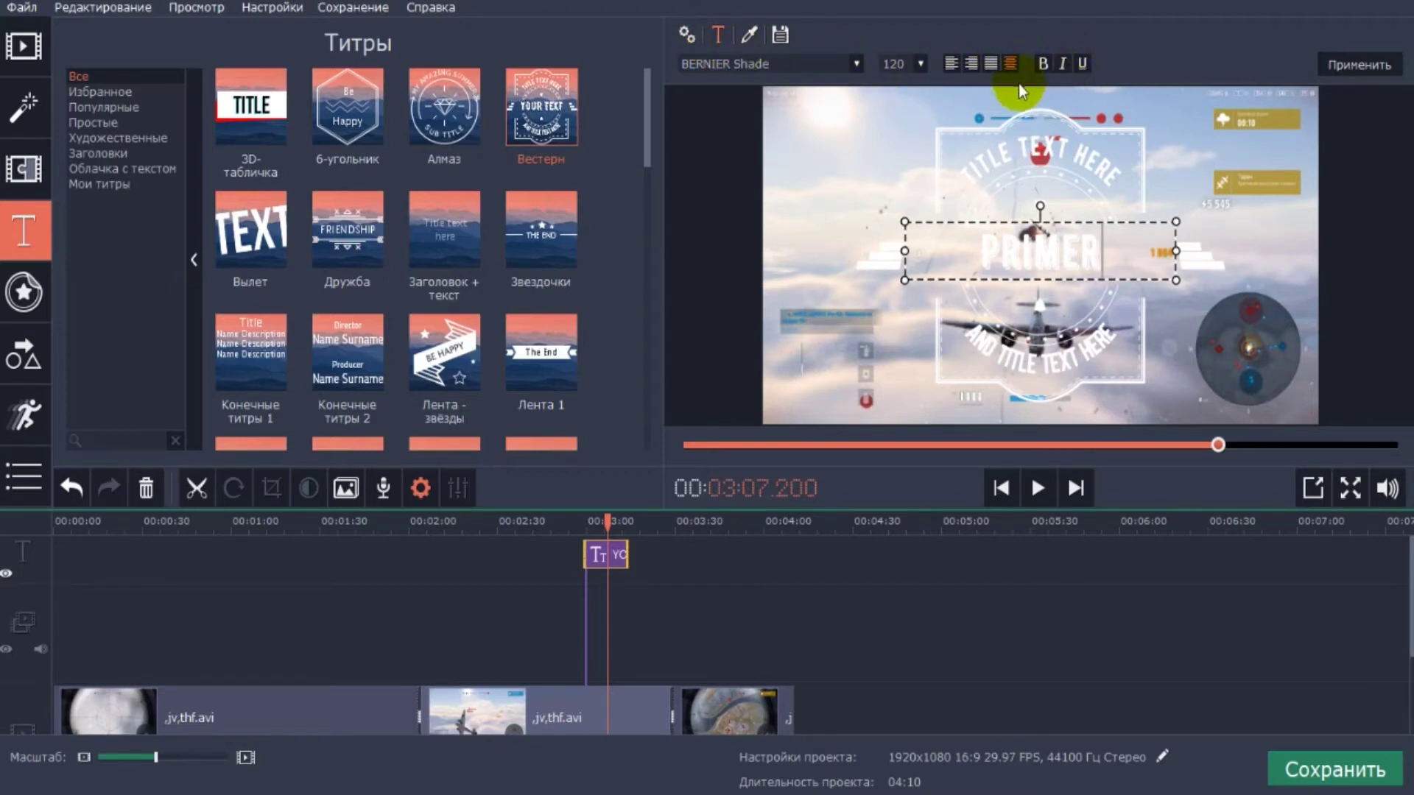
click(858, 64)
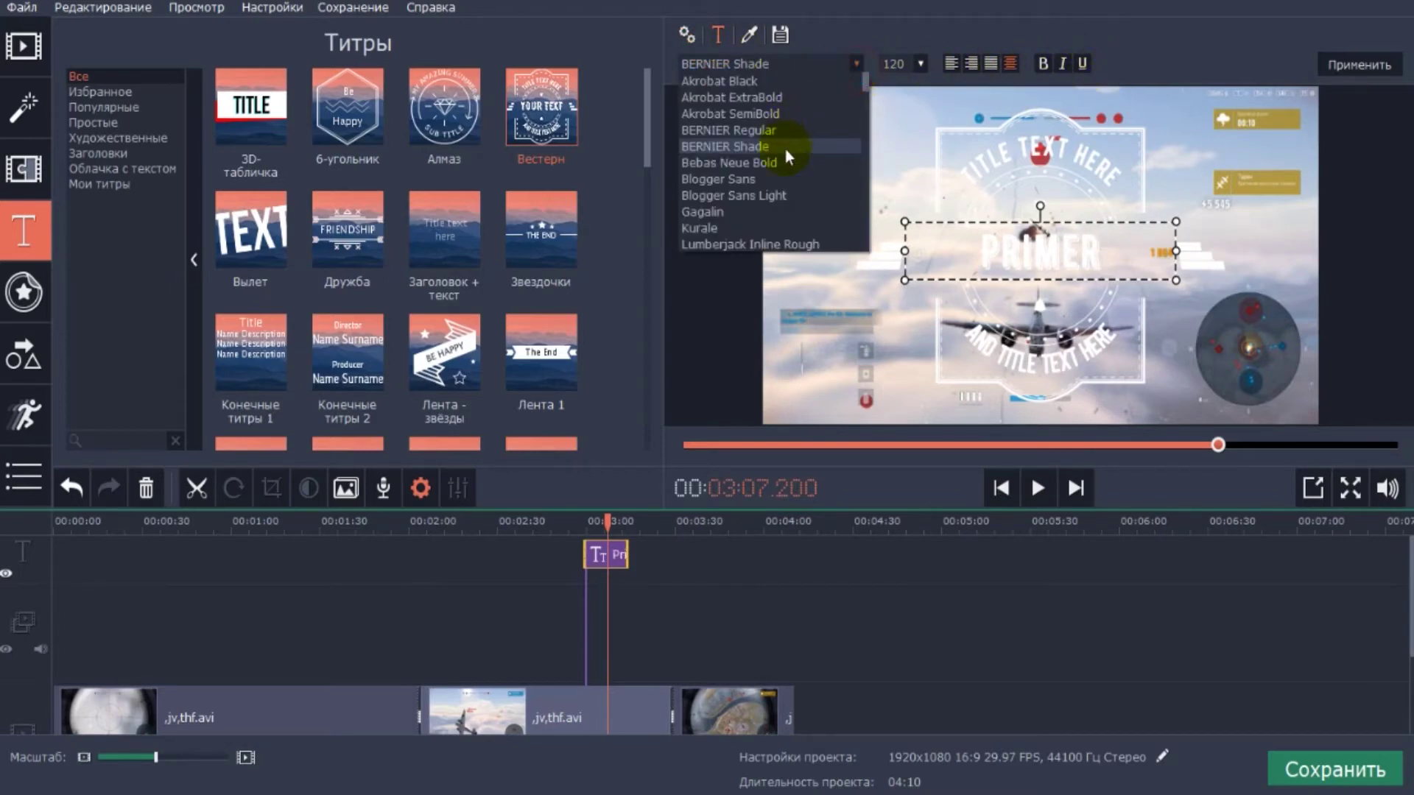
click(779, 196)
click(855, 63)
click(786, 122)
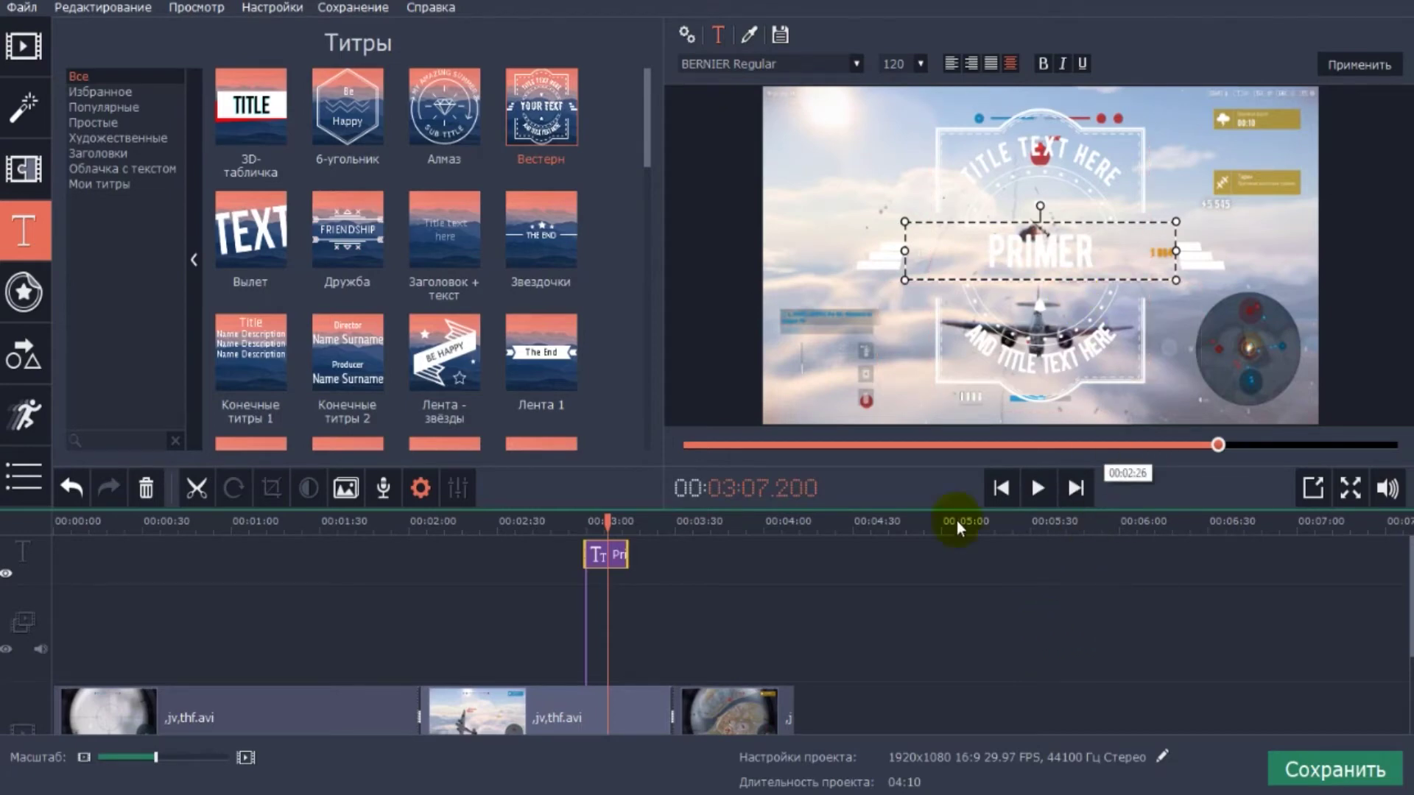
- Preview the Вылет, 3D-табличка and Минимализм - дробь titles and look through the rest of the collection
click(250, 232)
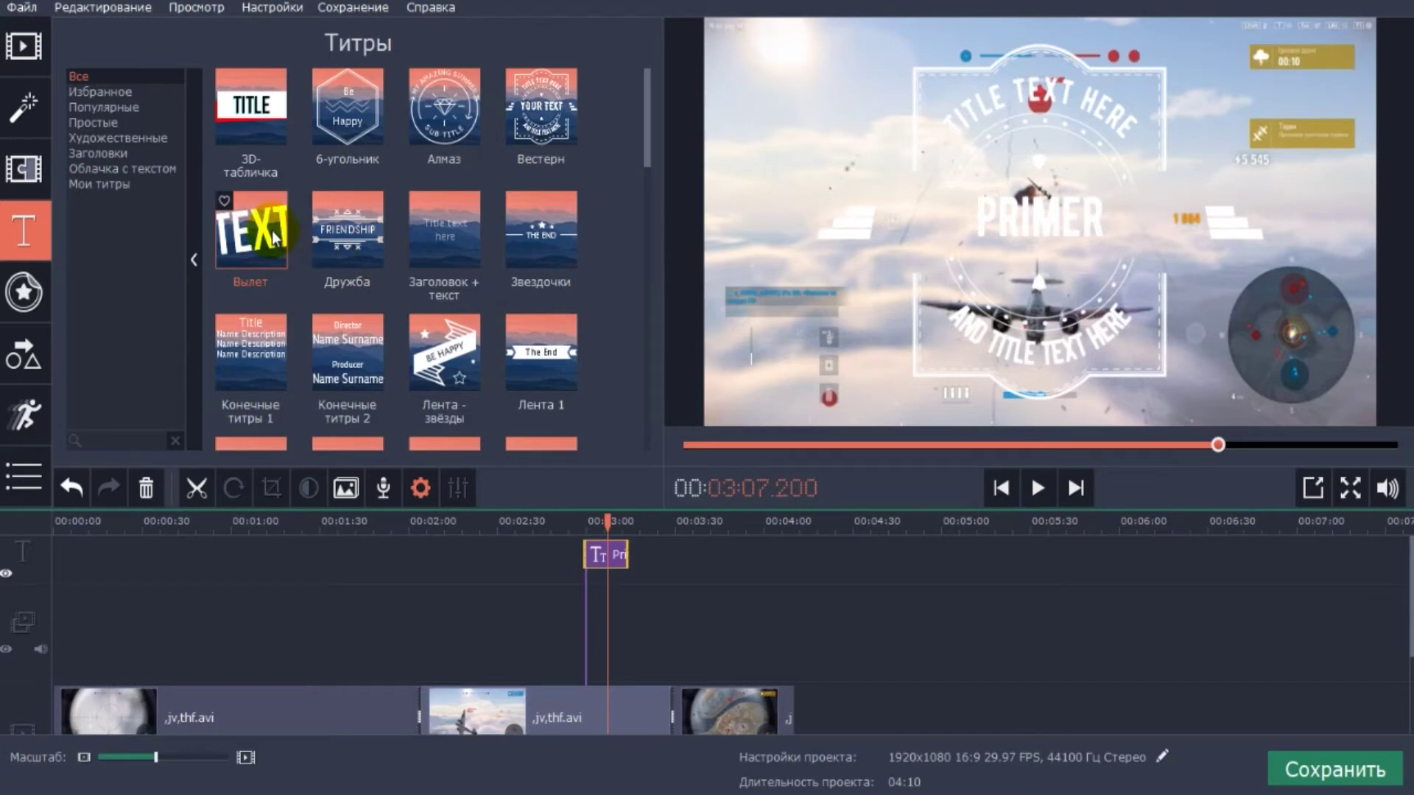
click(250, 122)
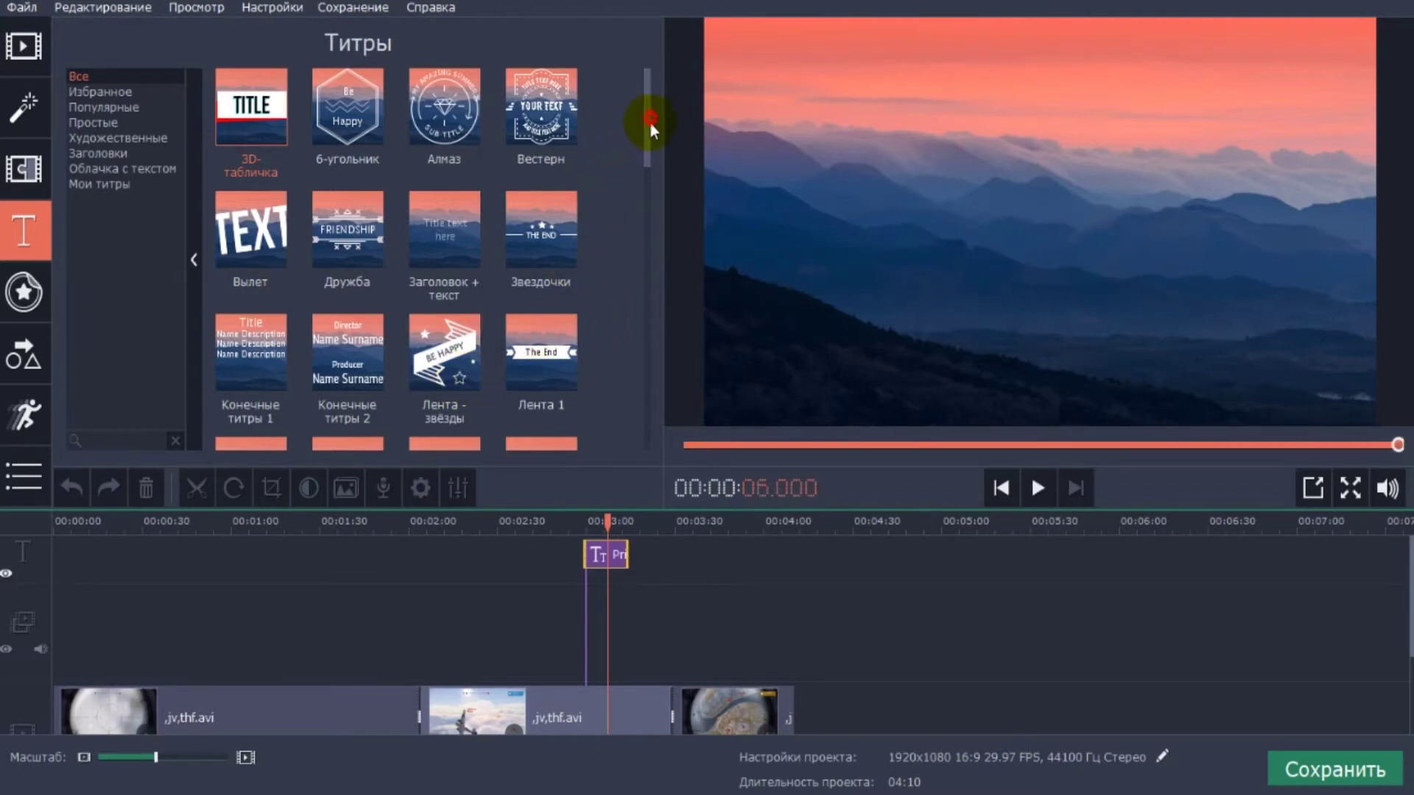
drag(651, 122, 650, 189)
click(552, 215)
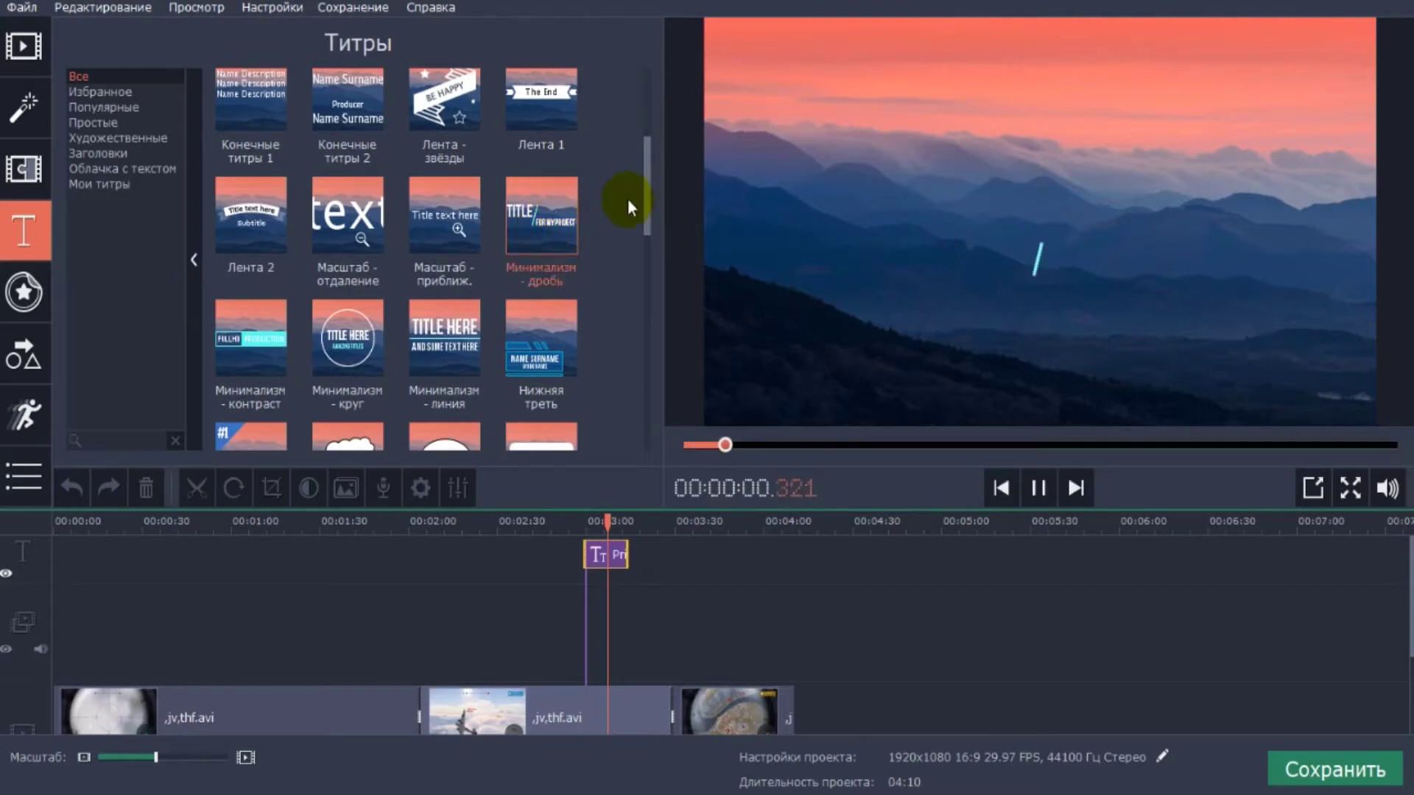
drag(647, 179, 648, 241)
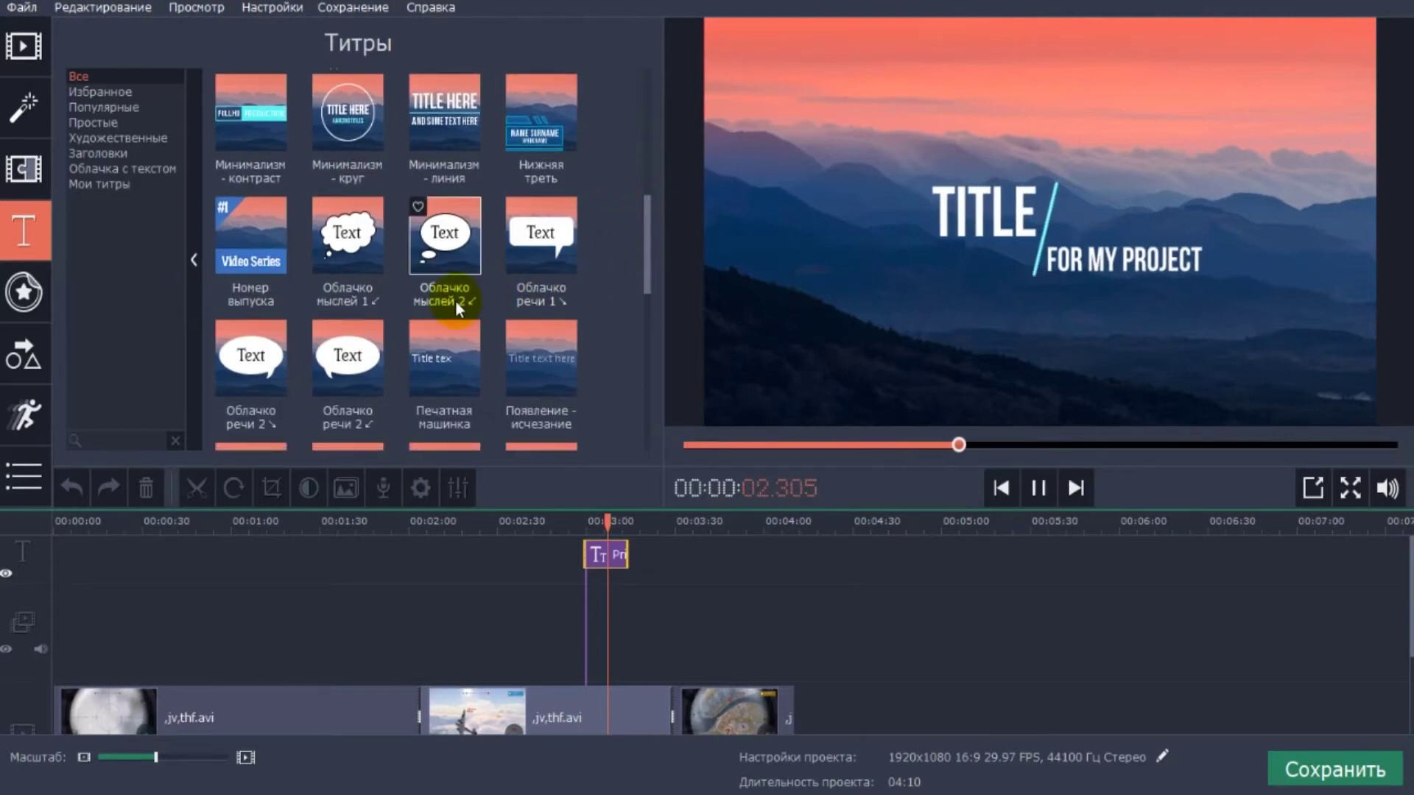
- Preview the popular heart-eyes sticker and add it to the title track above the third clip at 00:03:32.400
click(25, 293)
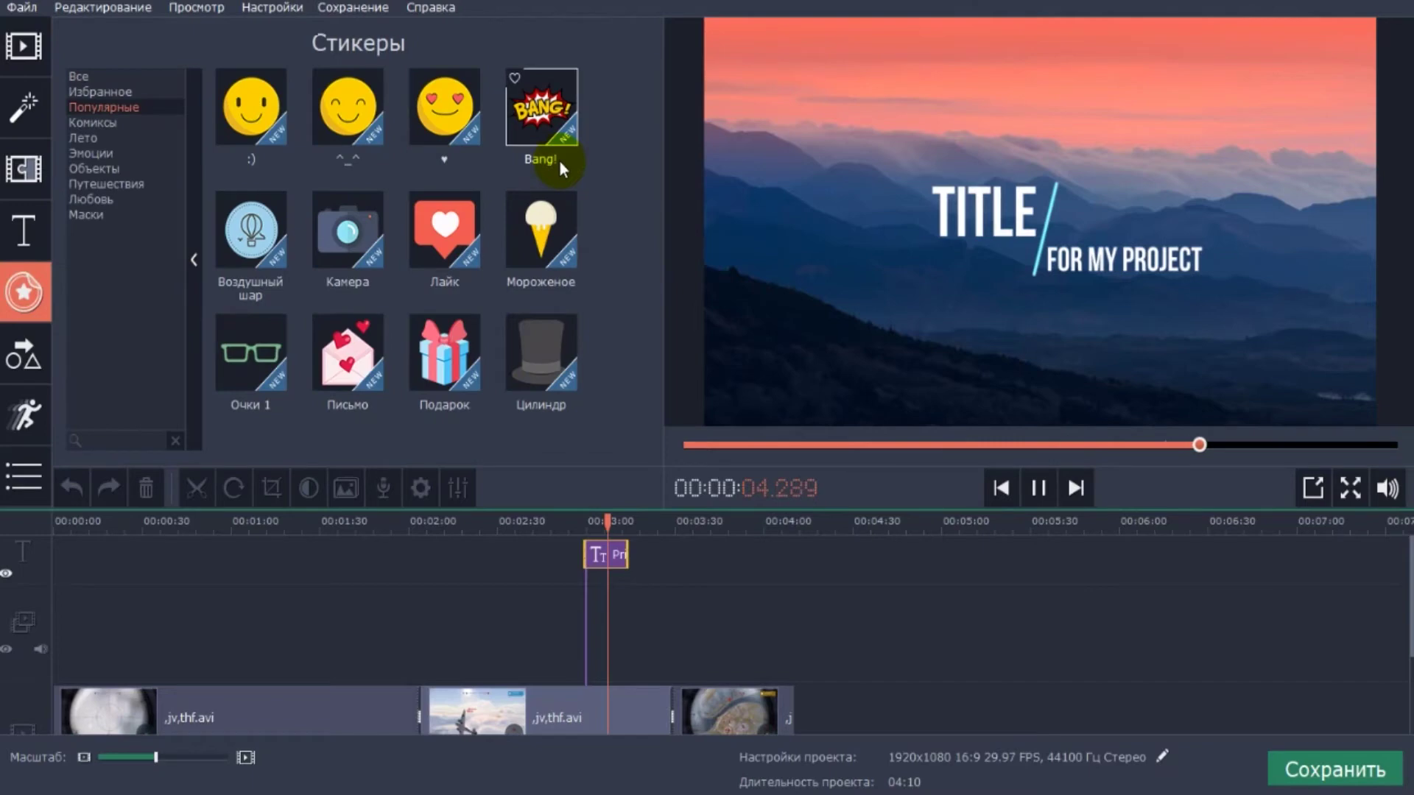
click(438, 114)
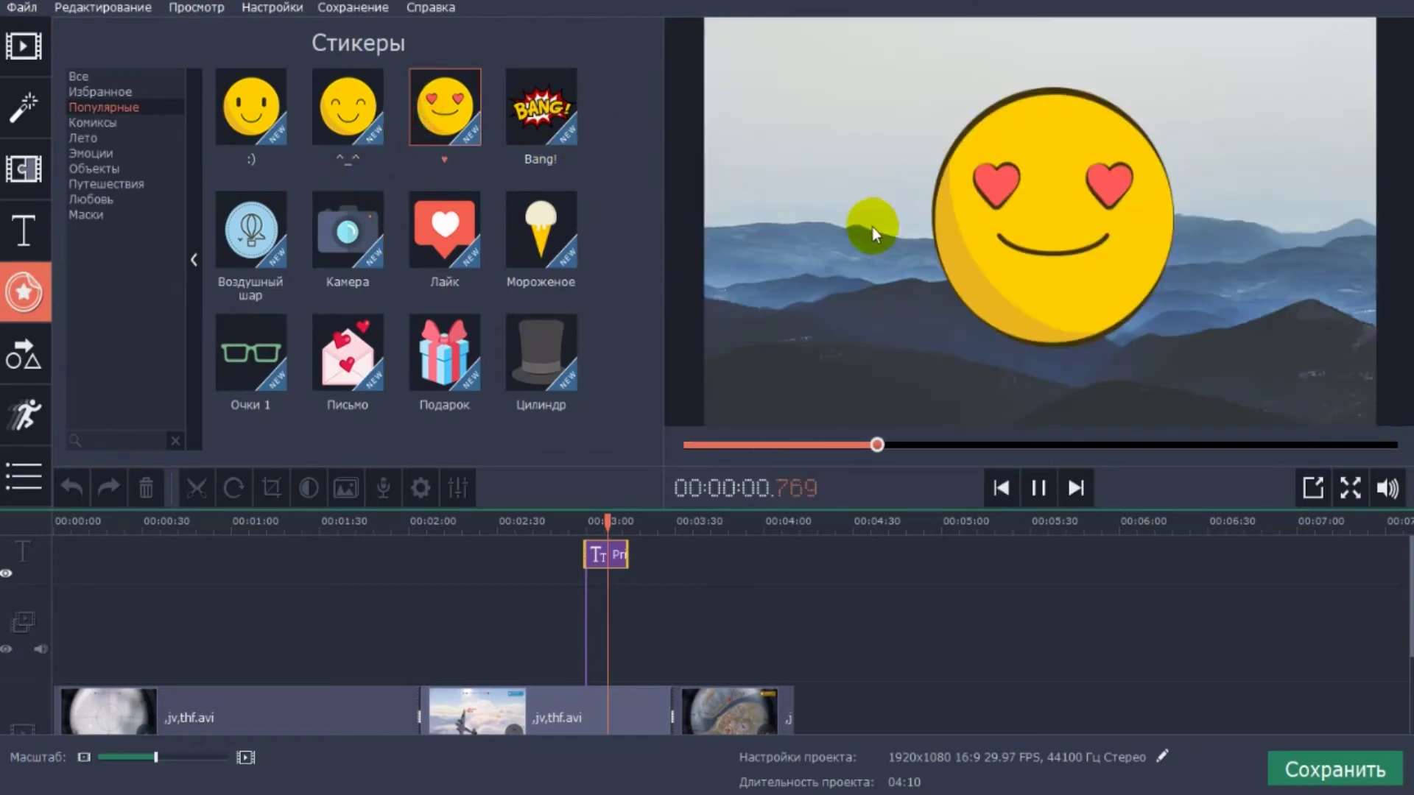
drag(445, 117, 686, 561)
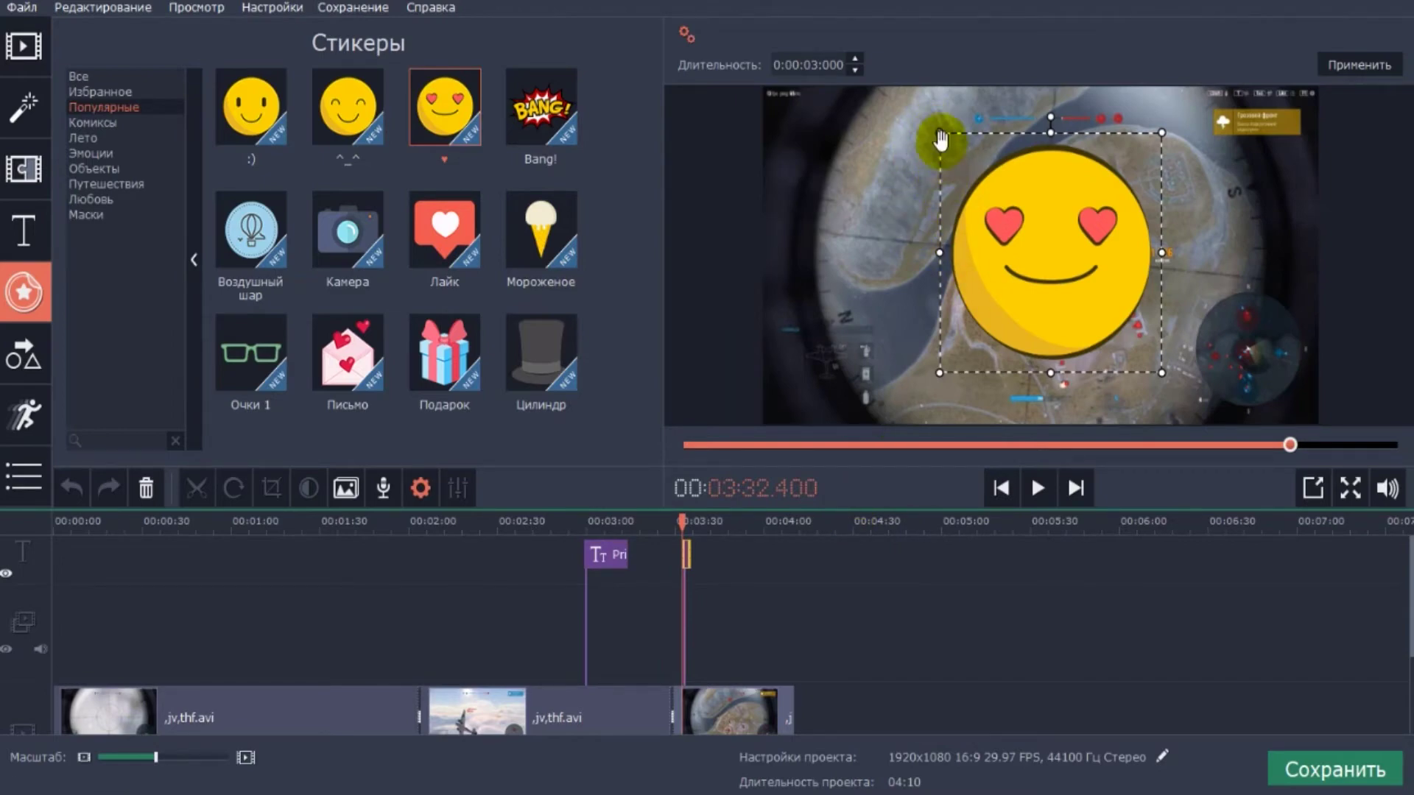
- Flatten and shrink the heart-eyes sticker in the frame and move it right of the aiming circle
drag(1051, 123, 1055, 168)
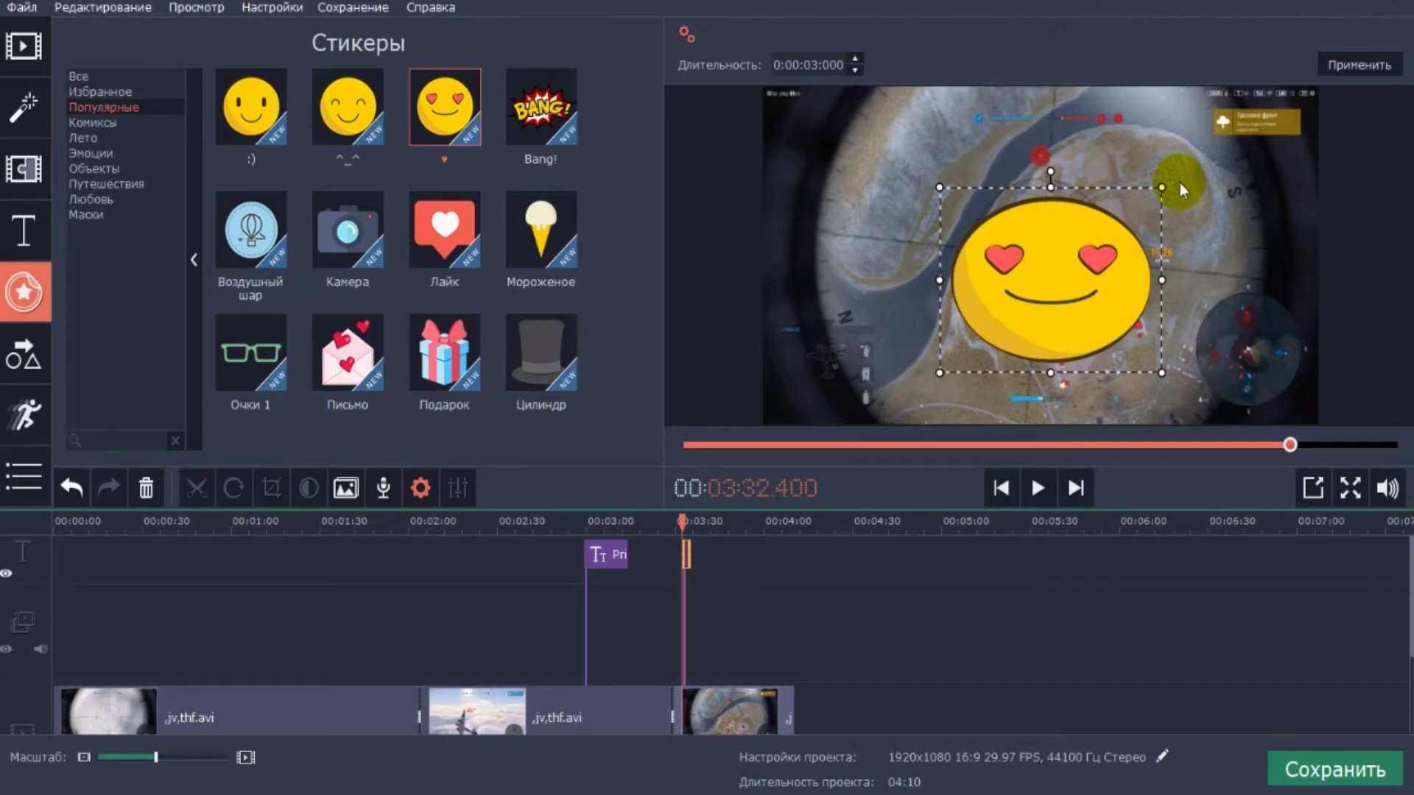
drag(1163, 189, 1101, 225)
drag(1093, 303, 1173, 263)
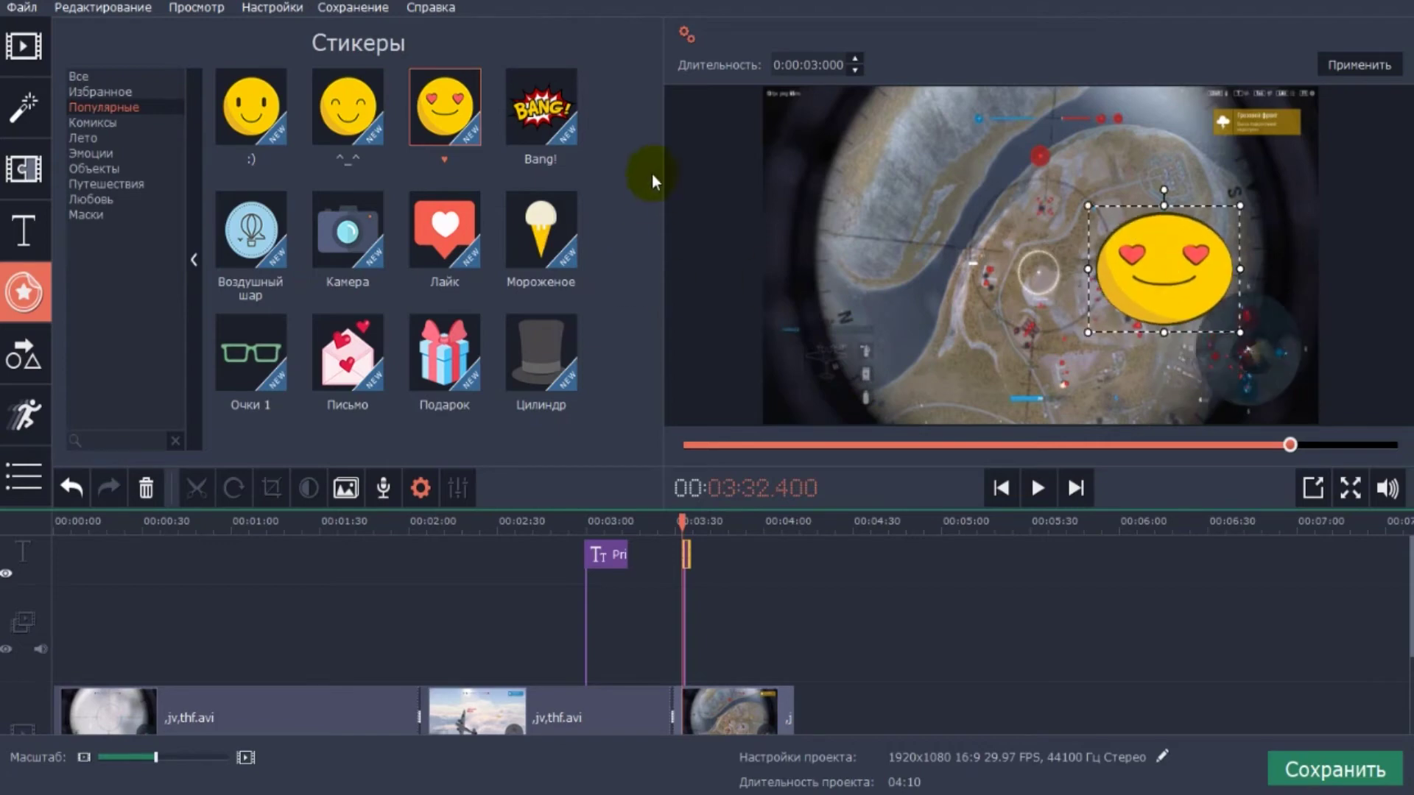
- Show all stickers and look through the whole collection
click(101, 89)
click(79, 76)
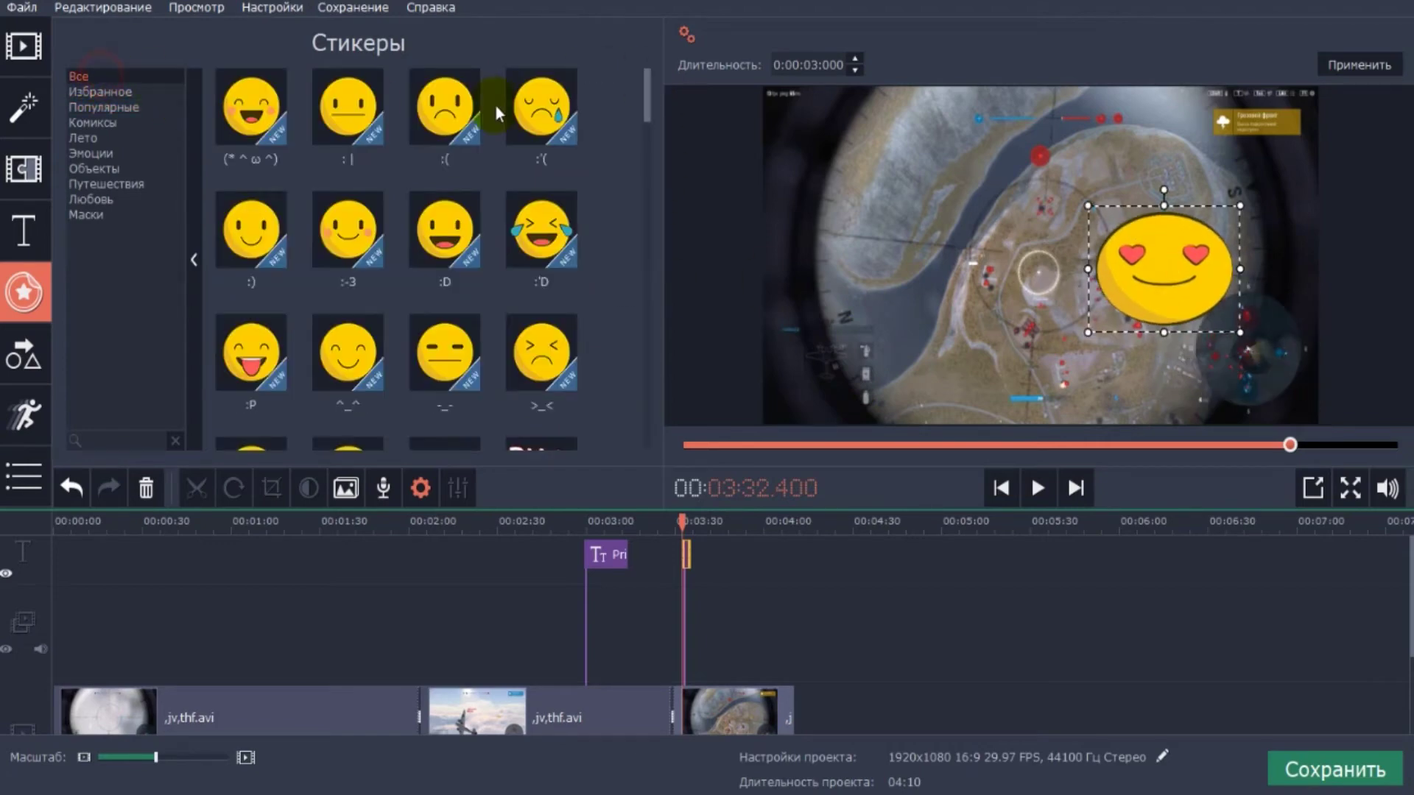
drag(652, 95, 626, 355)
scroll(366, 221, up, 3)
mouse_move(221, 187)
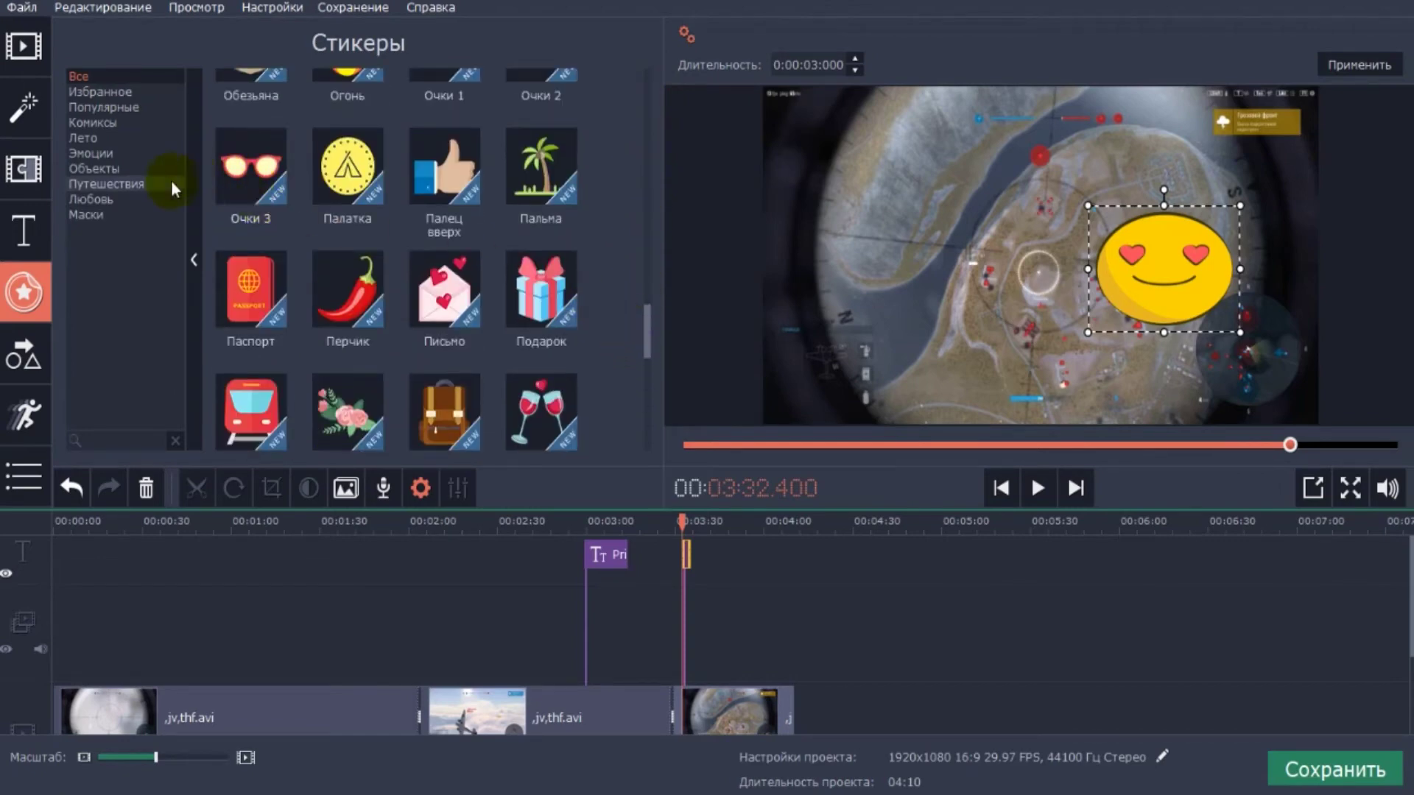
- Show all shapes and preview Галочка - аним., Зауженная стрелка, Зелёная стрелка ↓ and Изогнутая стрелка ←
click(26, 355)
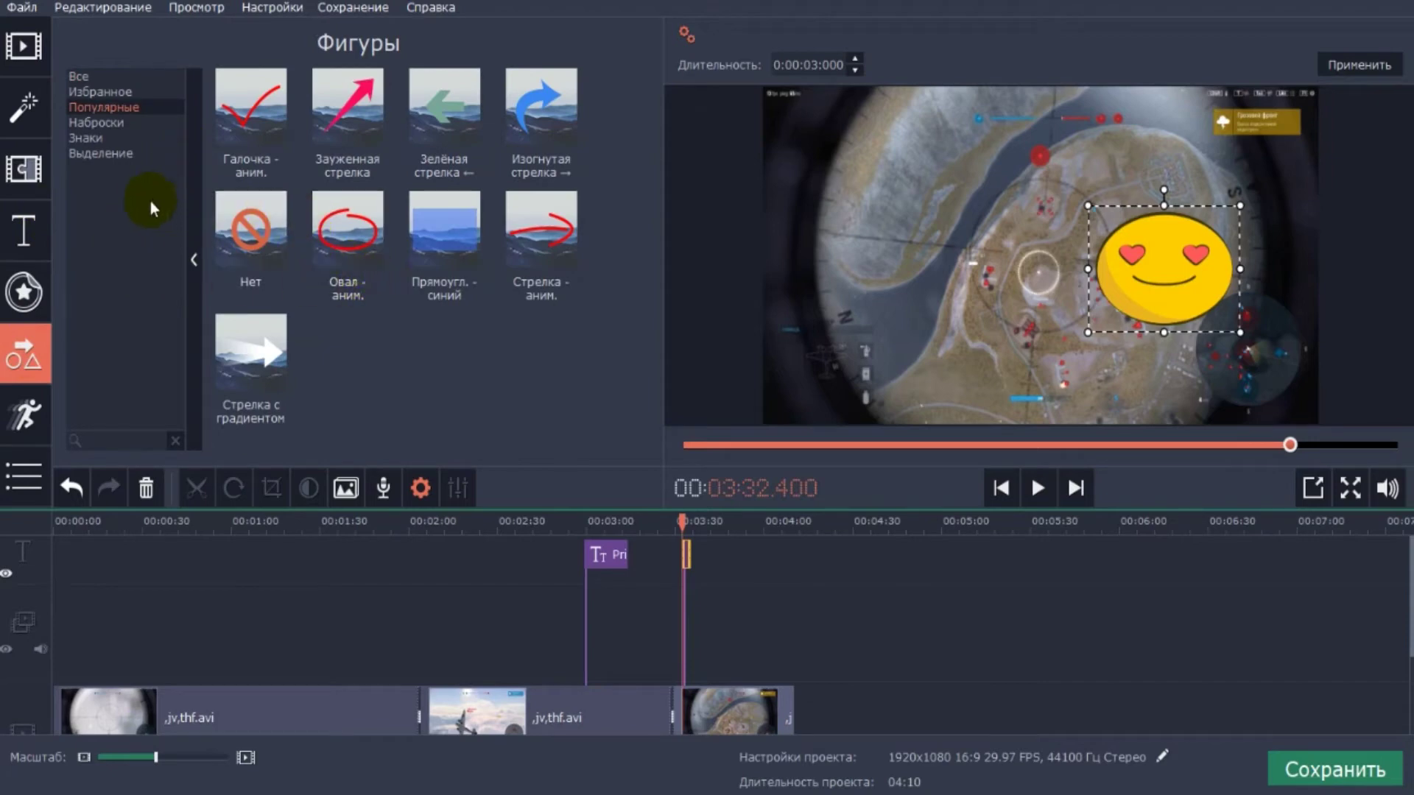
click(116, 78)
click(443, 105)
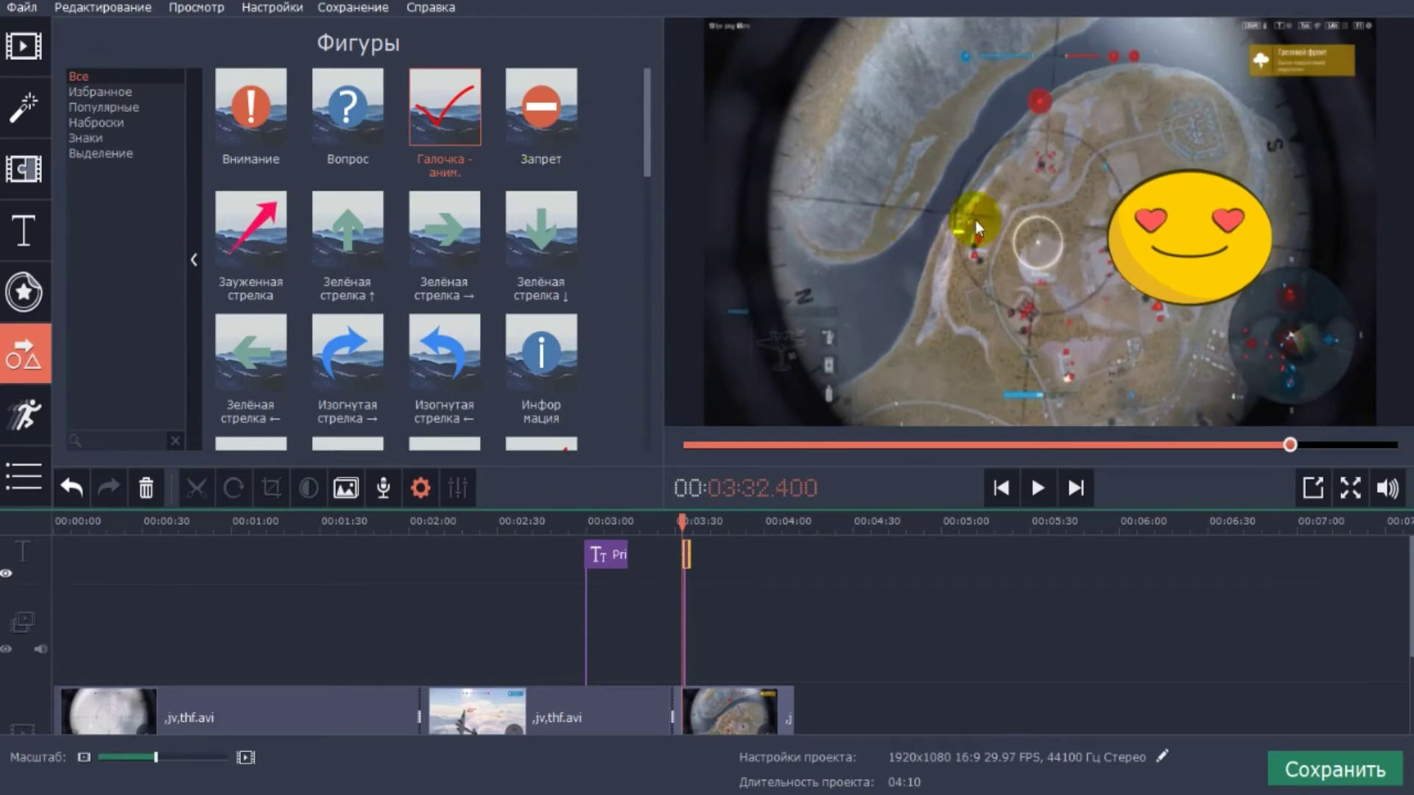
click(258, 239)
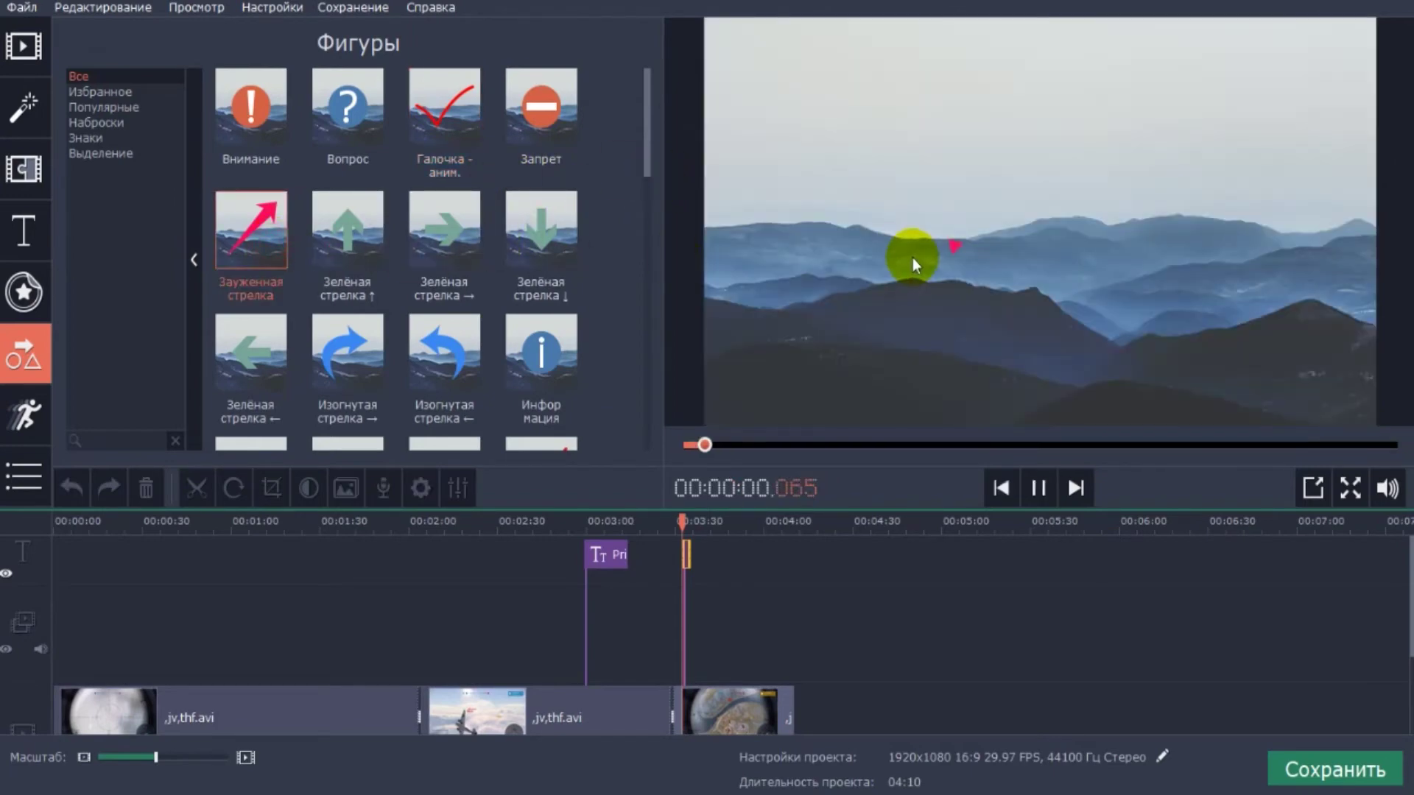
click(561, 221)
click(455, 366)
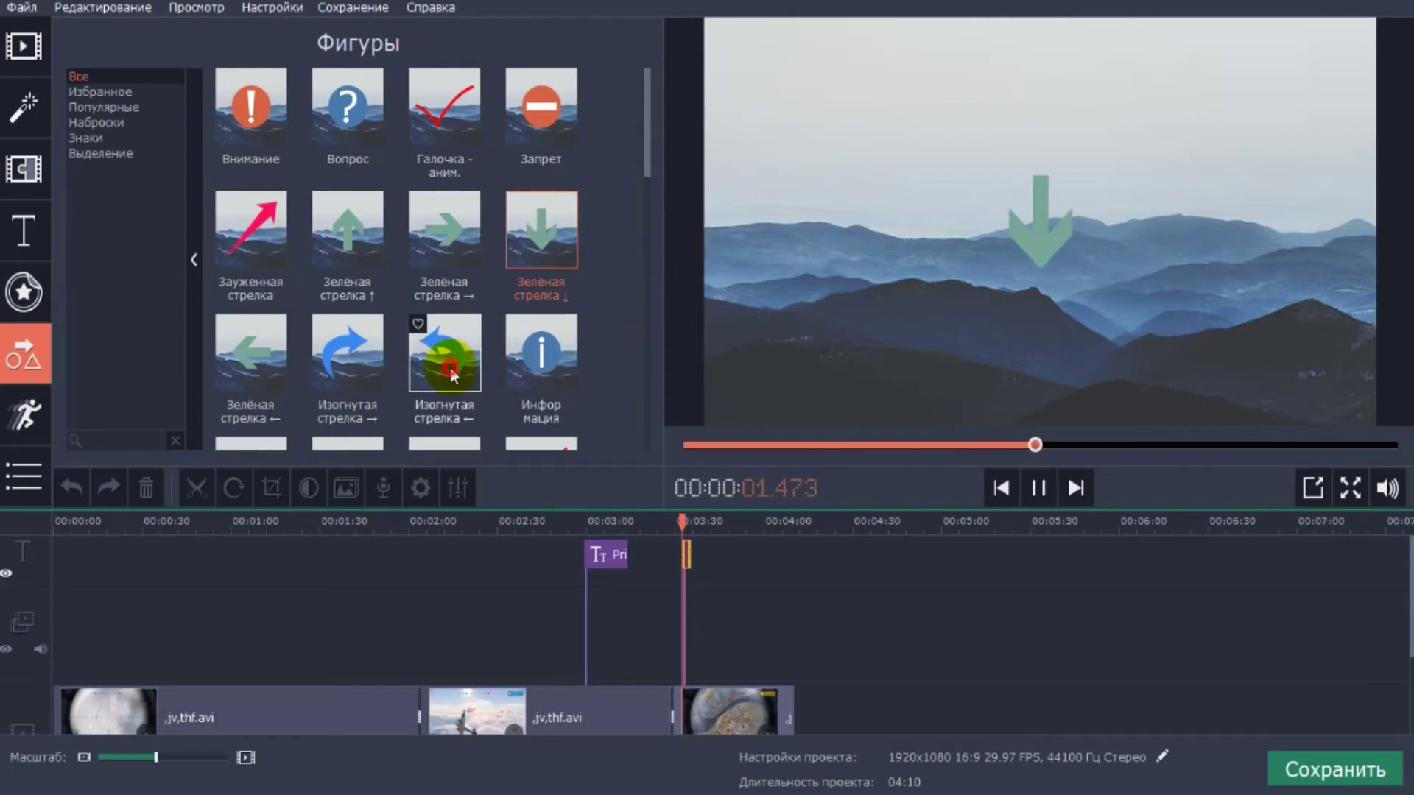
- Look through the remaining shapes, previewing Прямоугл. - аним., Овал - зелёный and Пятиугольник
scroll(647, 179, down, 3)
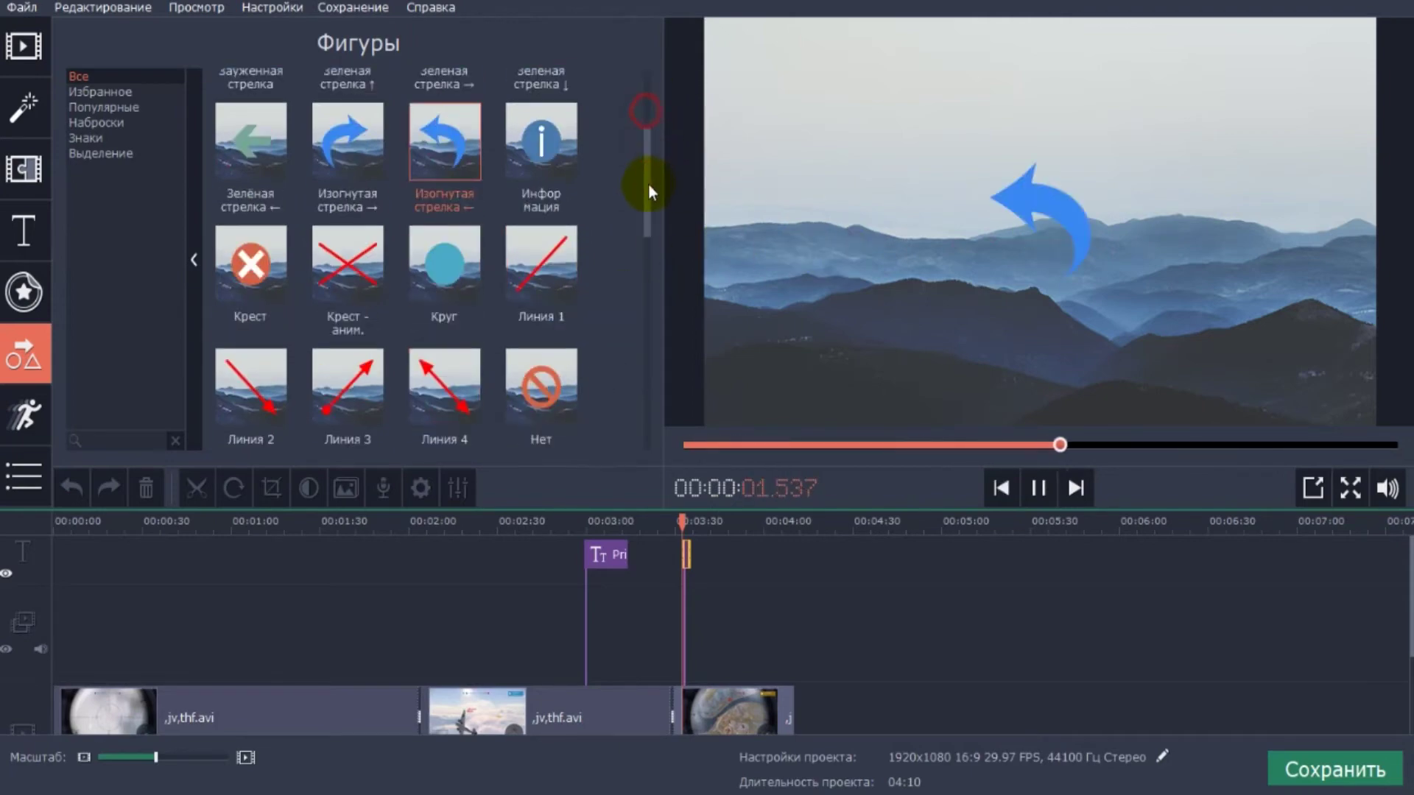
drag(649, 194, 654, 233)
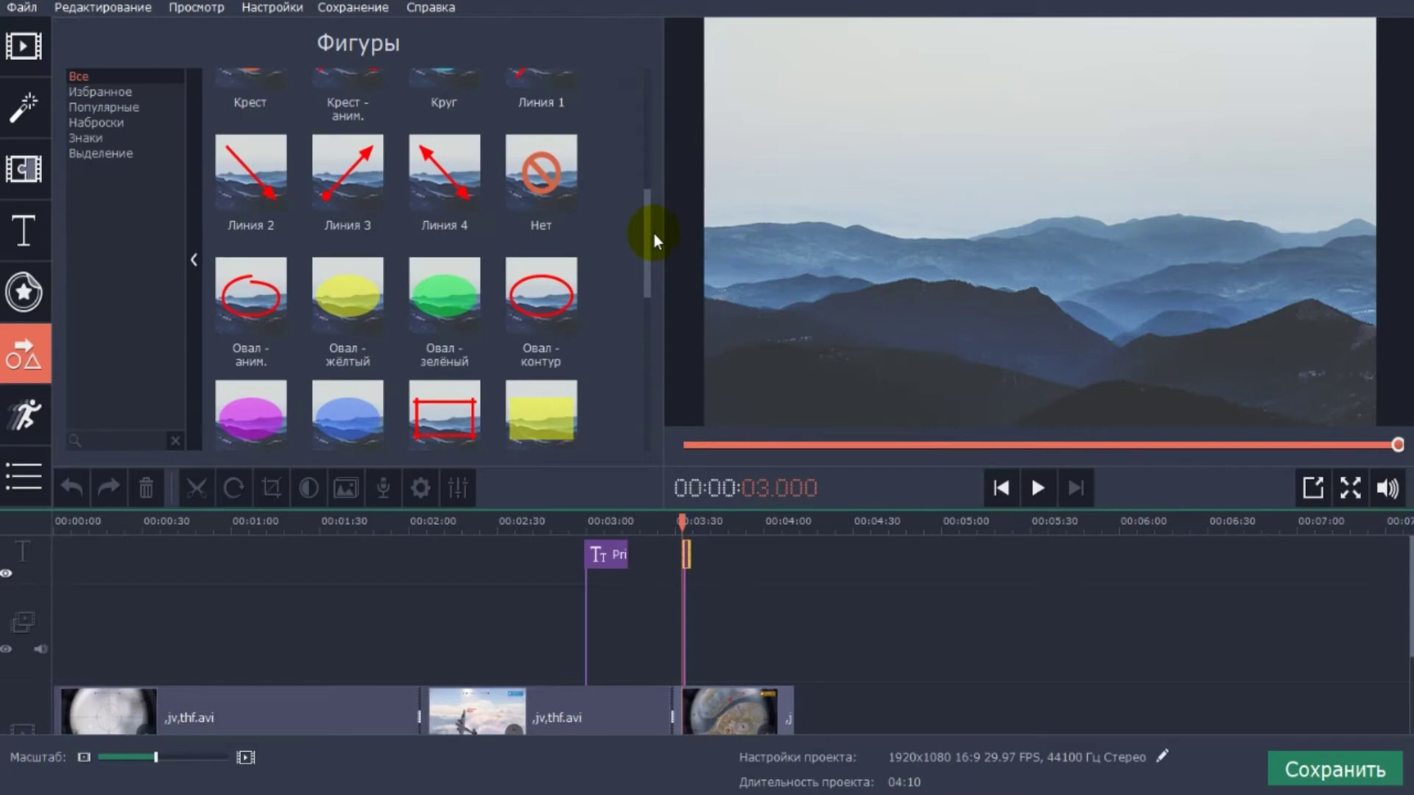
click(440, 404)
click(435, 306)
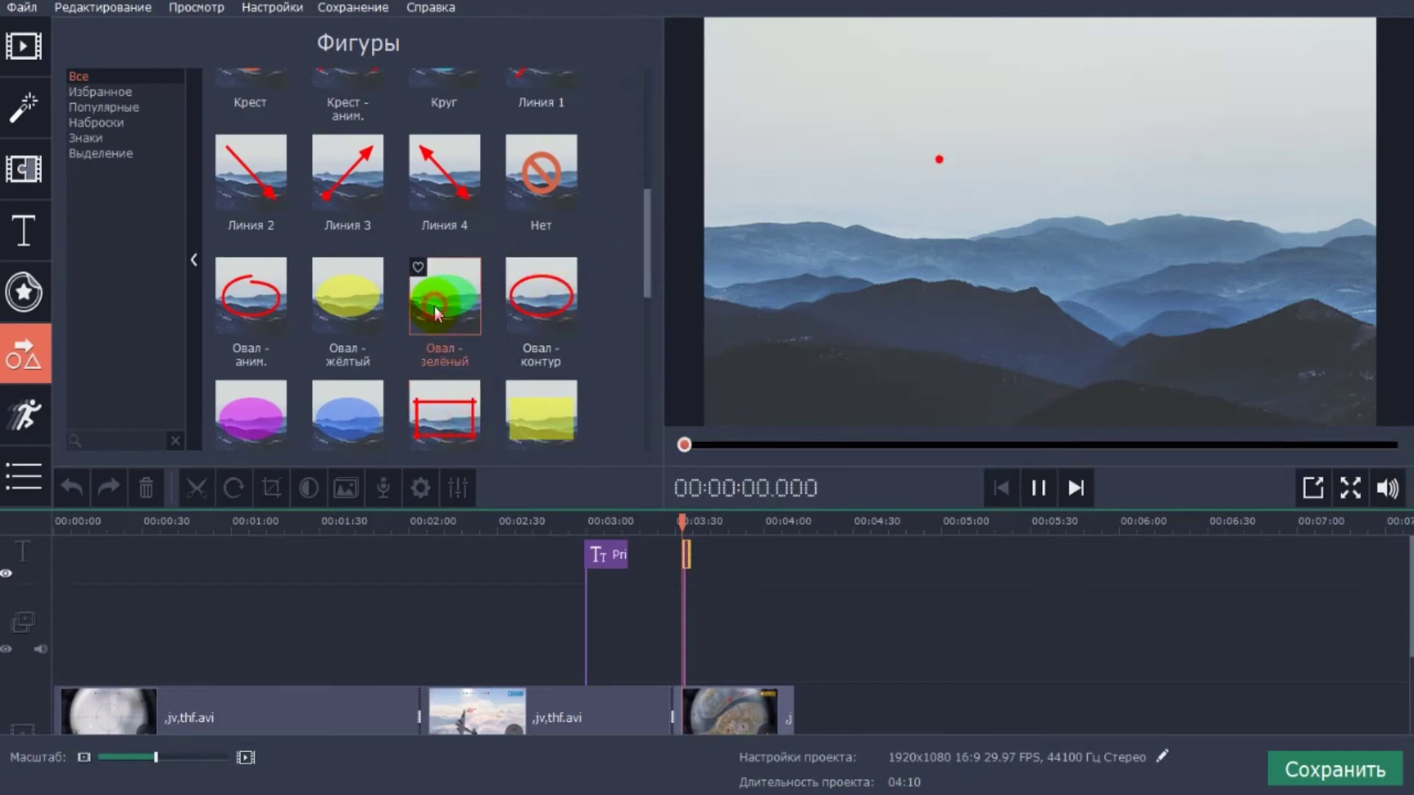
drag(651, 231, 639, 338)
click(449, 285)
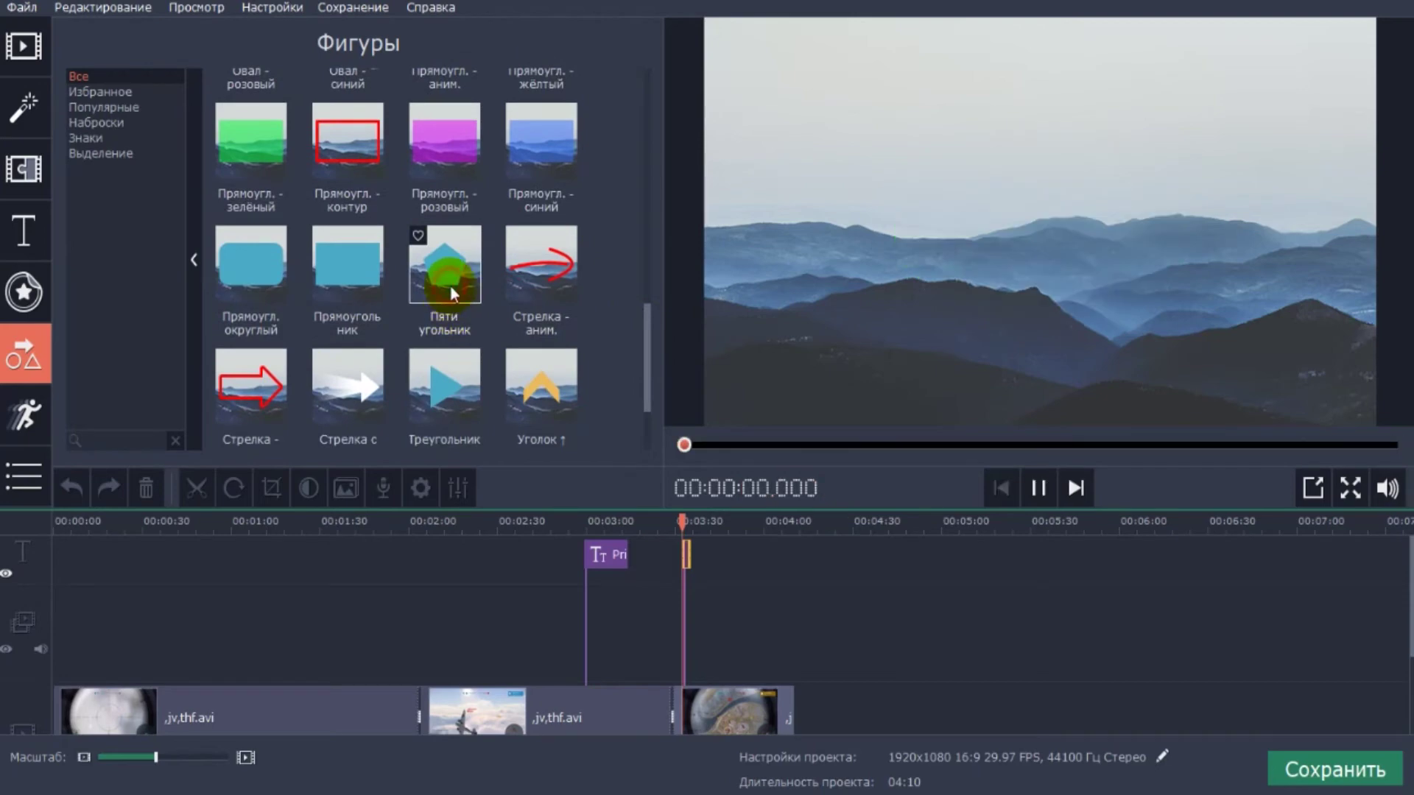
- Examine the Анимация, Масштаб и панорама and Выделение и цензура tools, showing the censorship options for the first clip at 00:01:33.600
click(33, 409)
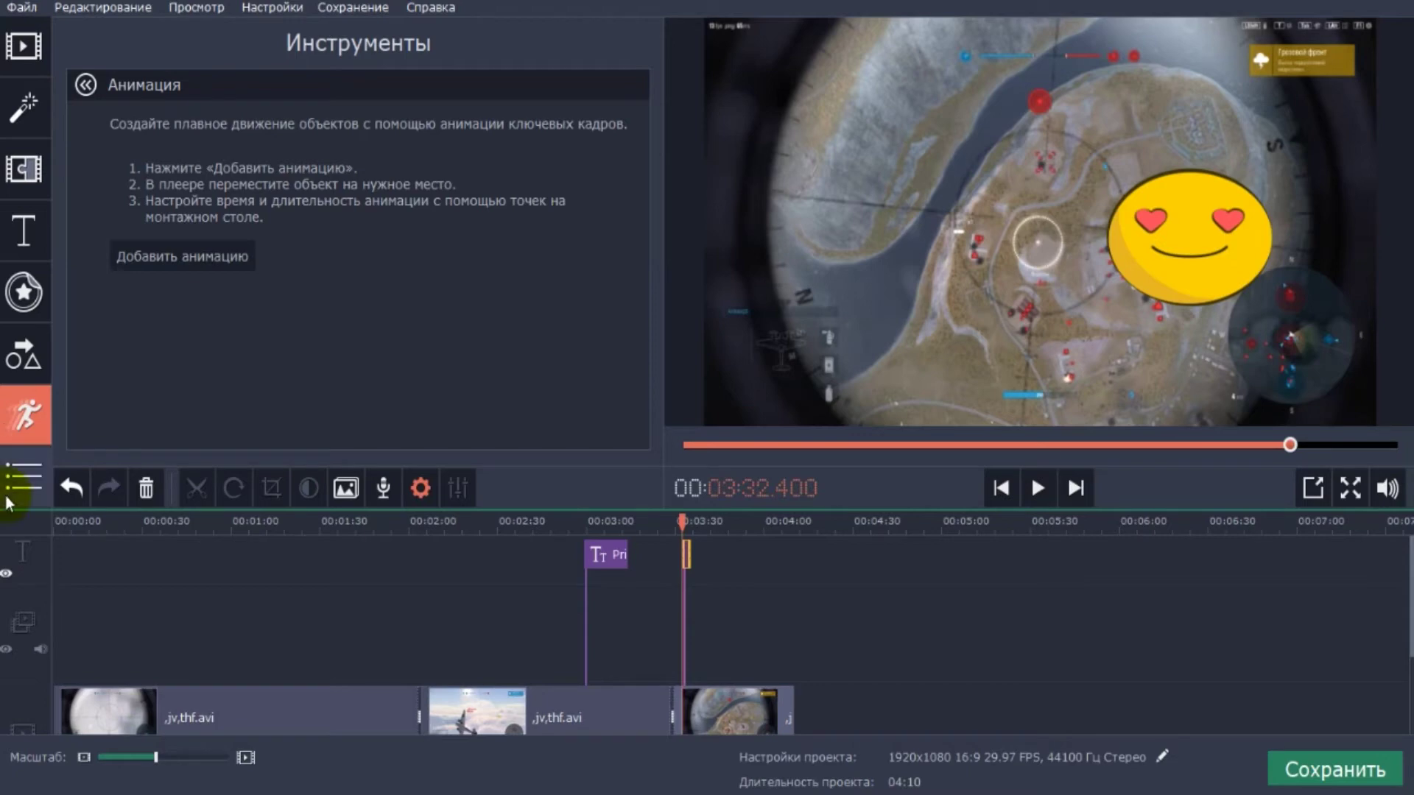
click(23, 476)
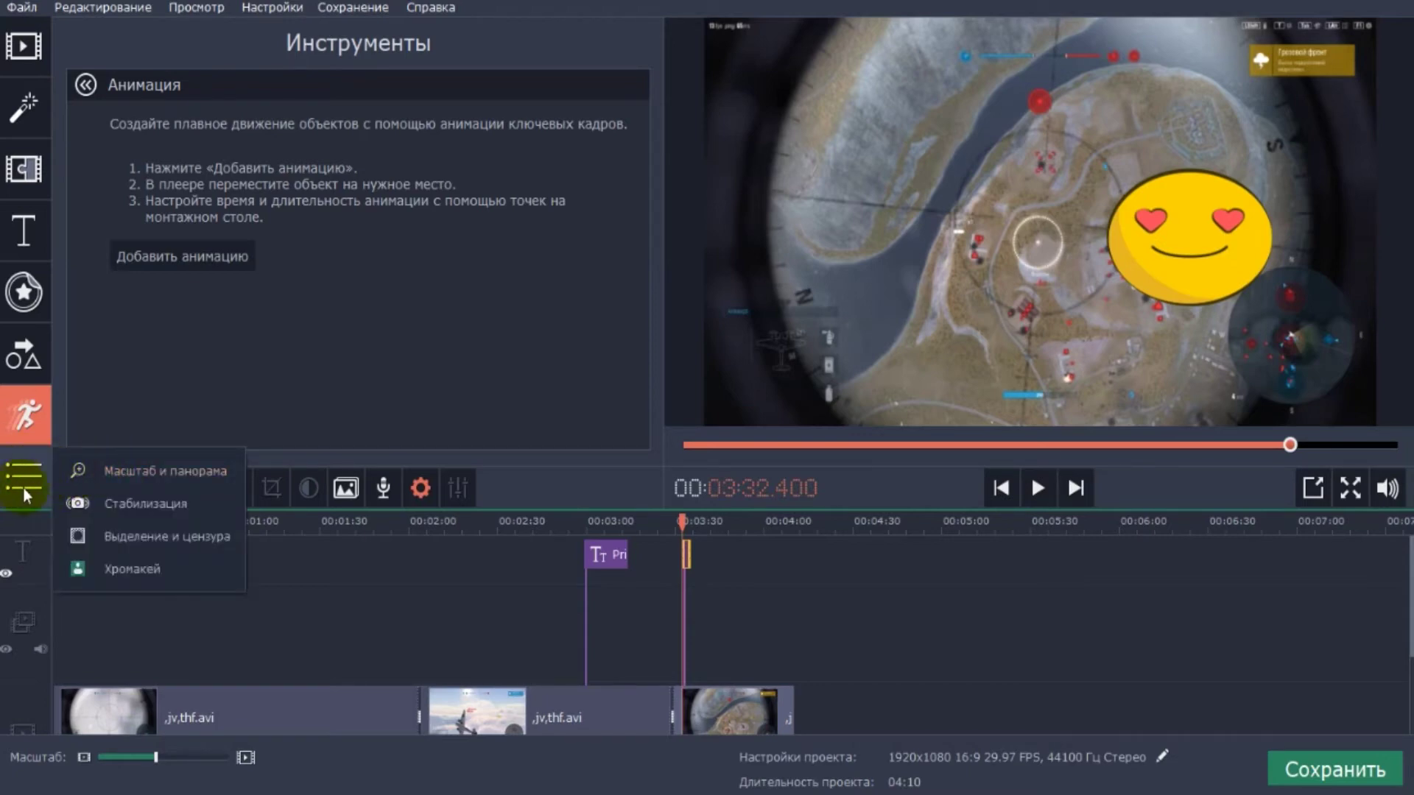
click(153, 475)
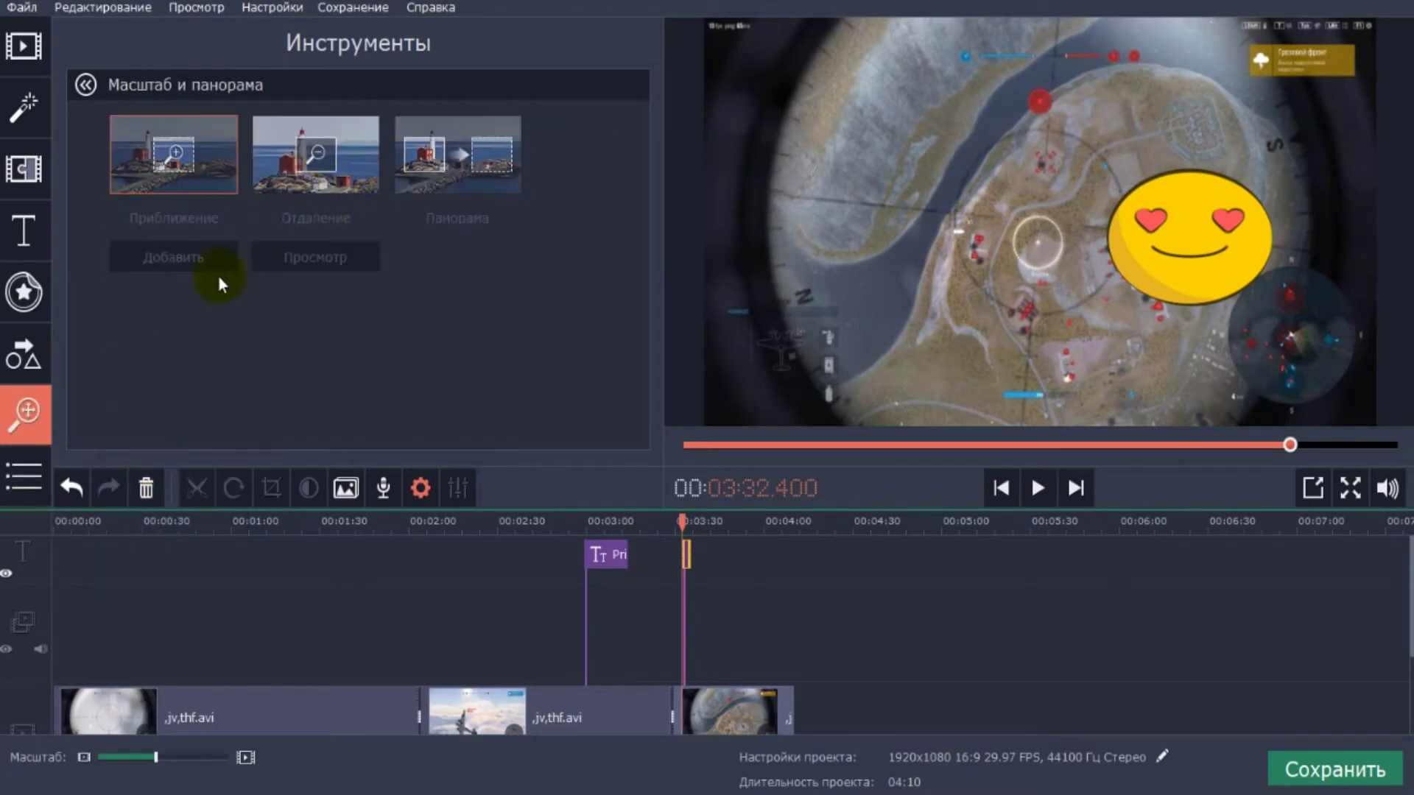
click(25, 484)
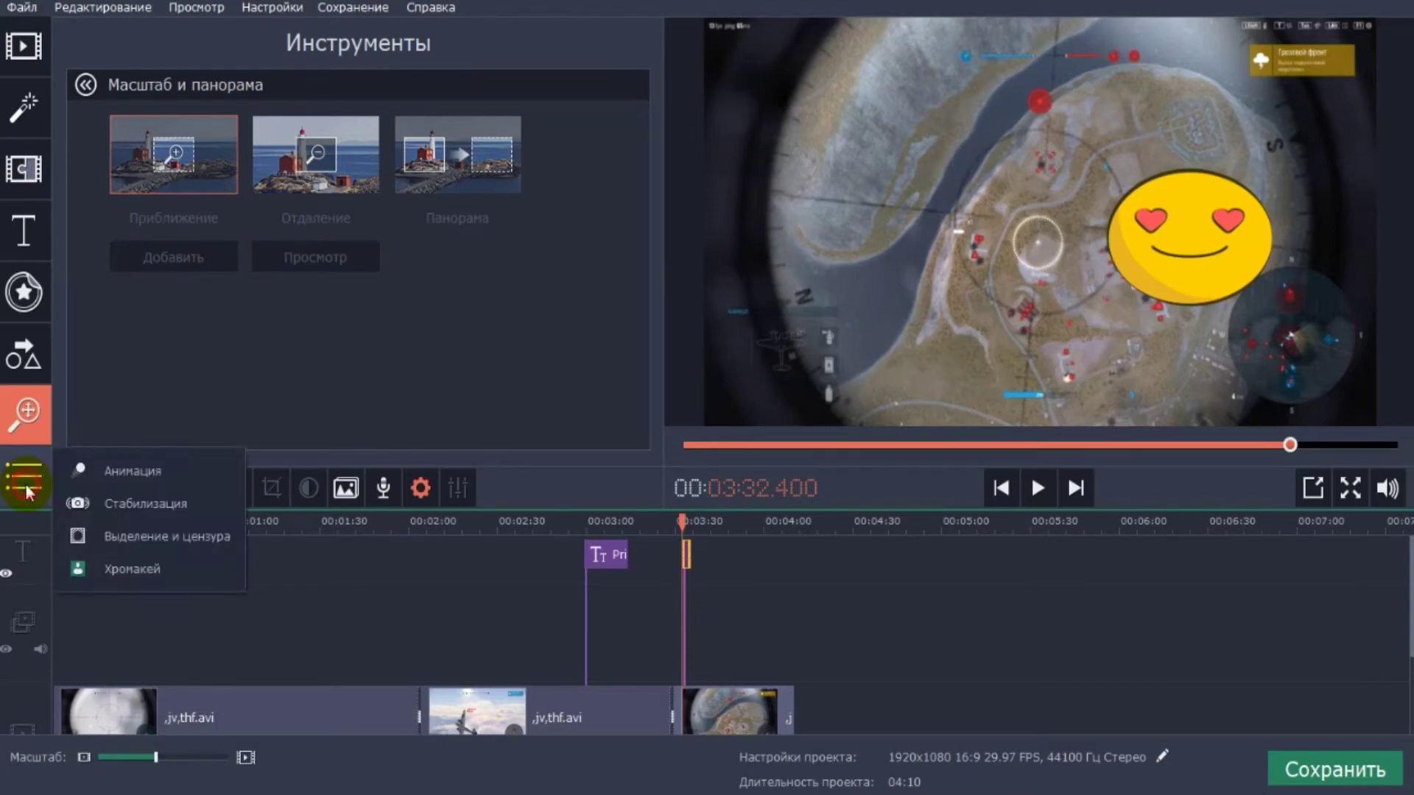
click(128, 537)
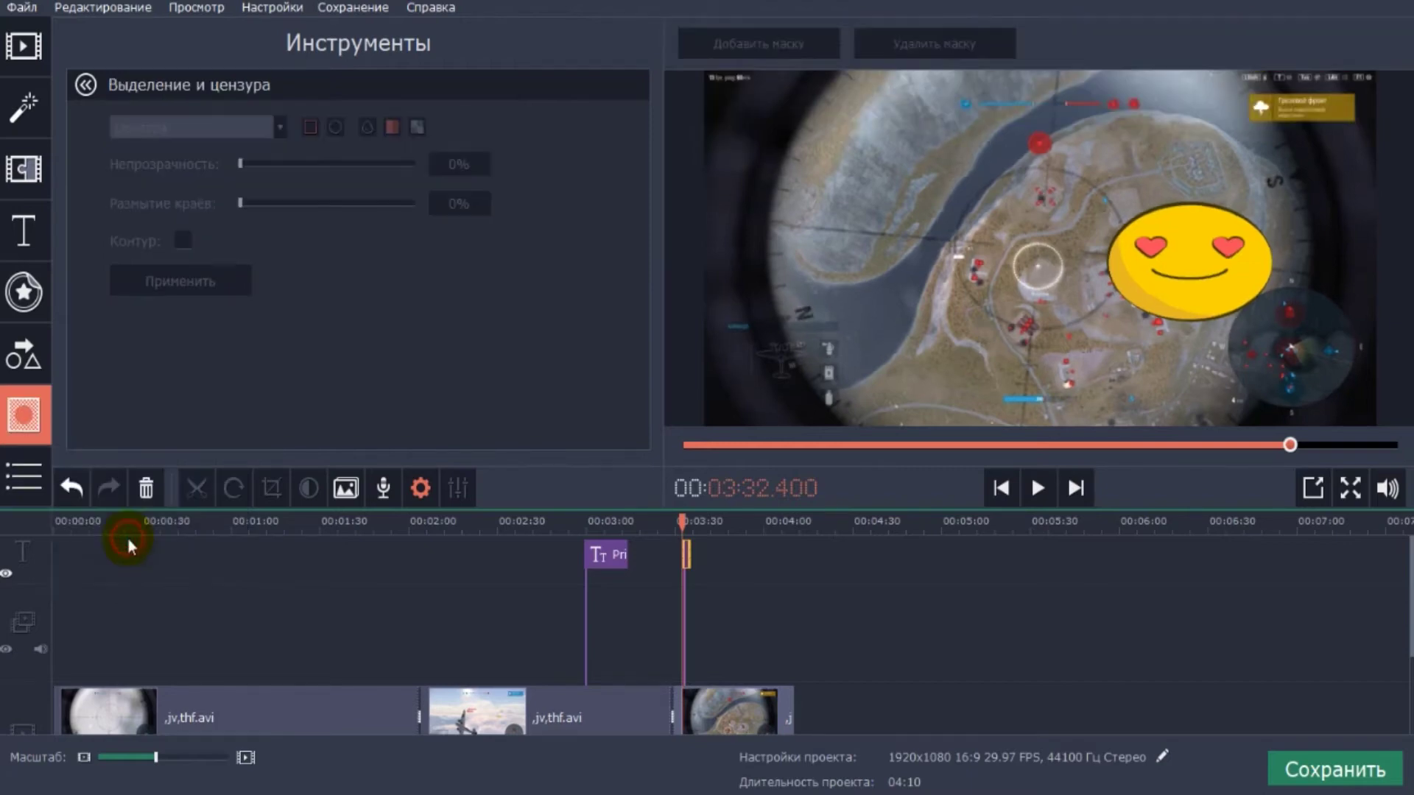
click(16, 486)
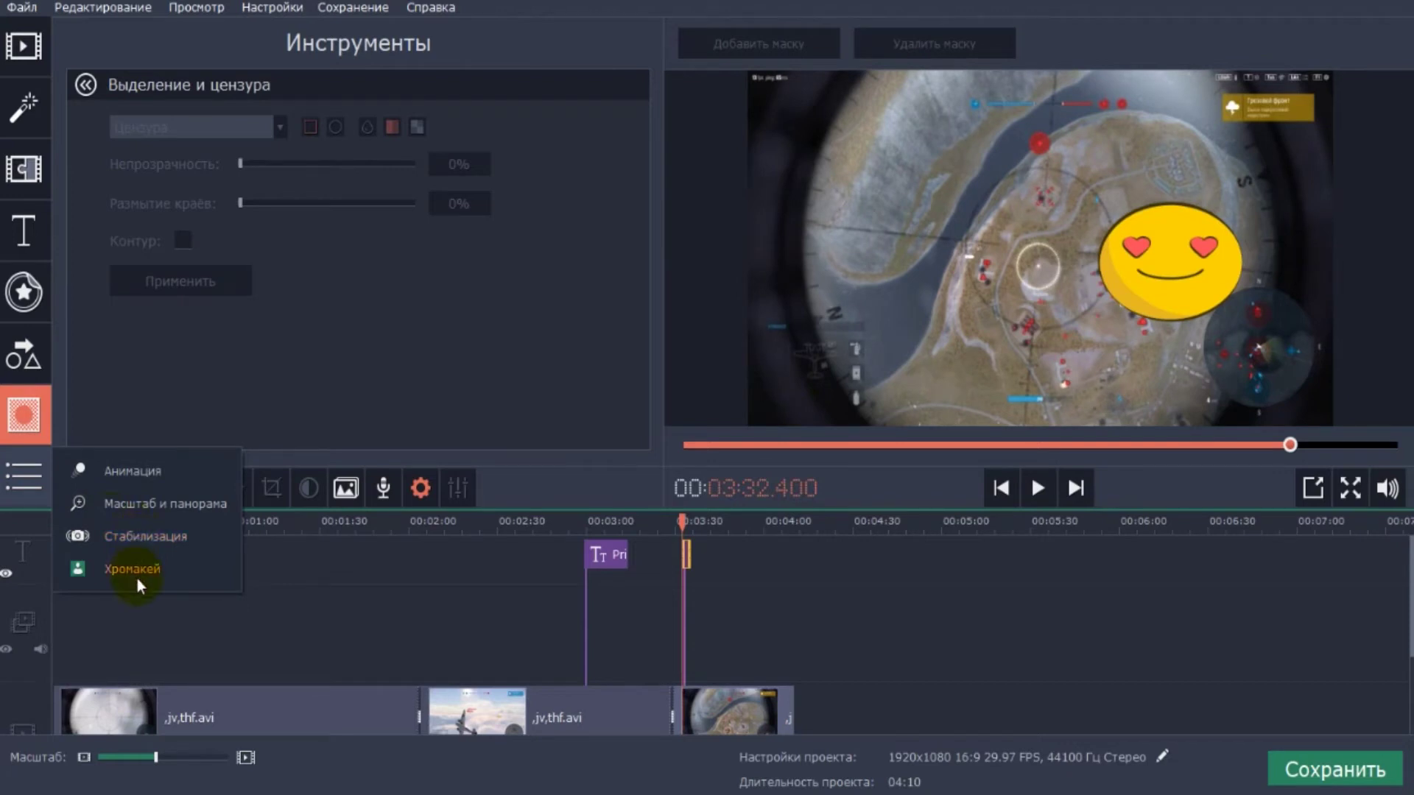
click(350, 416)
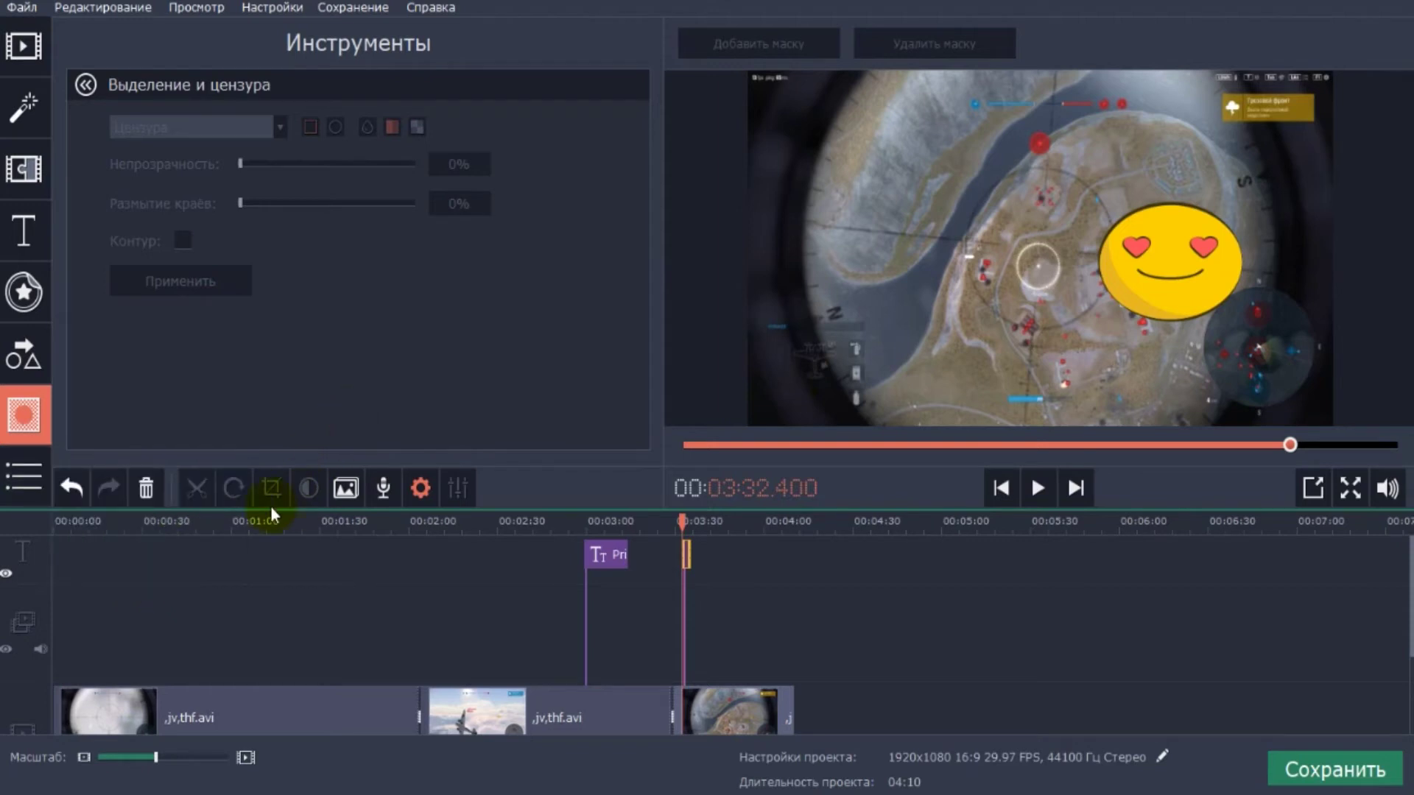
click(330, 718)
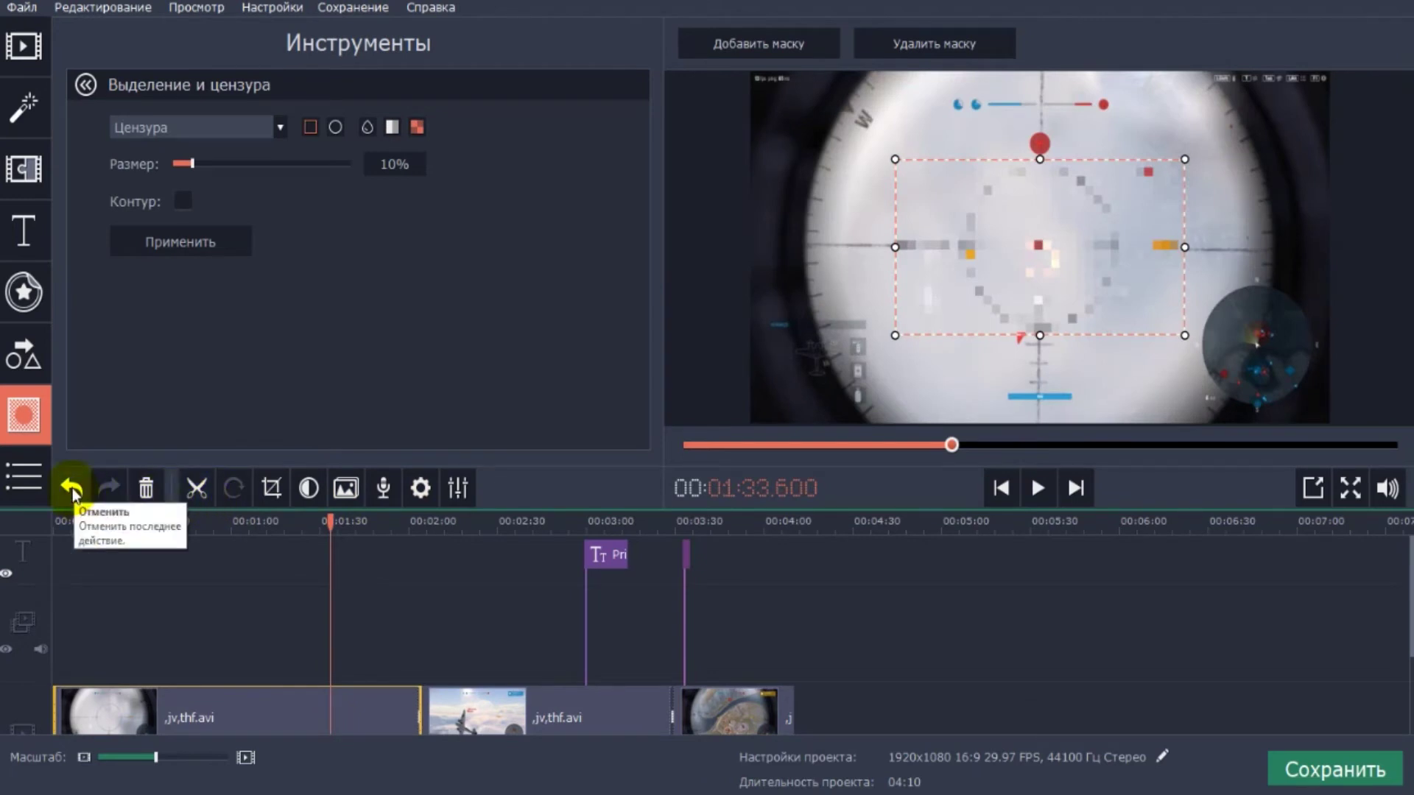
- Undo adding the heart-eyes sticker above the third clip
click(72, 488)
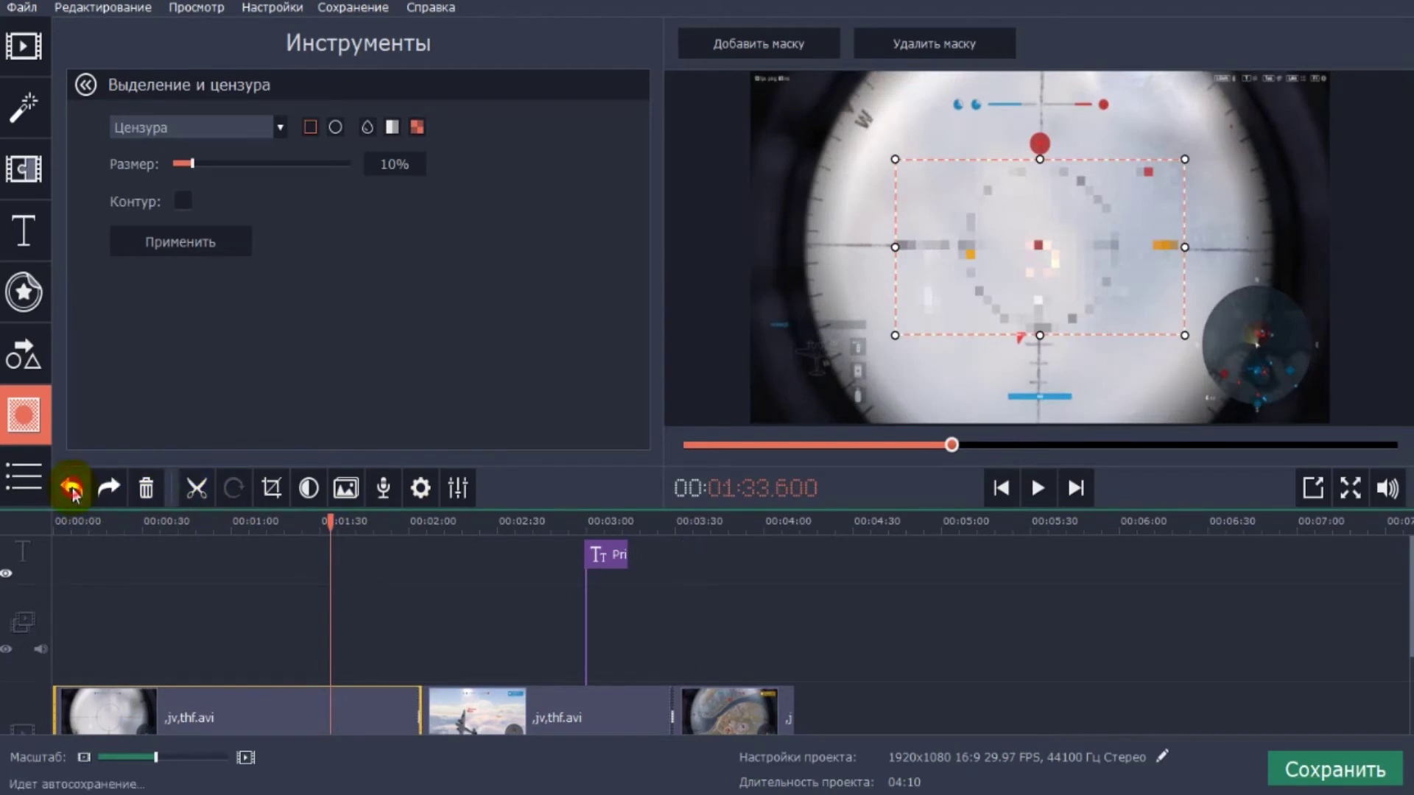
- Undo the last edits to the title above the second clip, then redo part of them
click(71, 488)
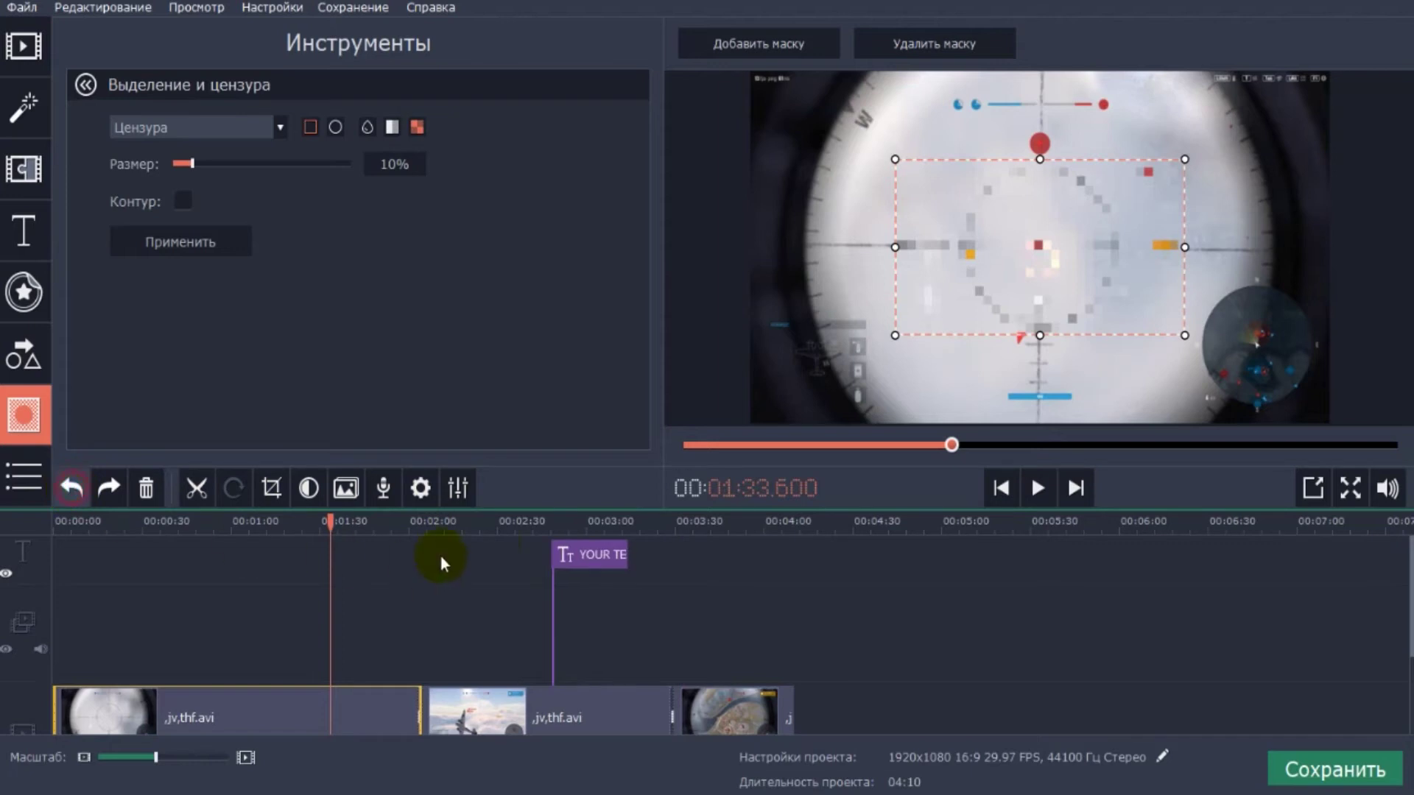
click(65, 490)
click(603, 569)
click(66, 490)
click(110, 488)
click(109, 487)
click(110, 487)
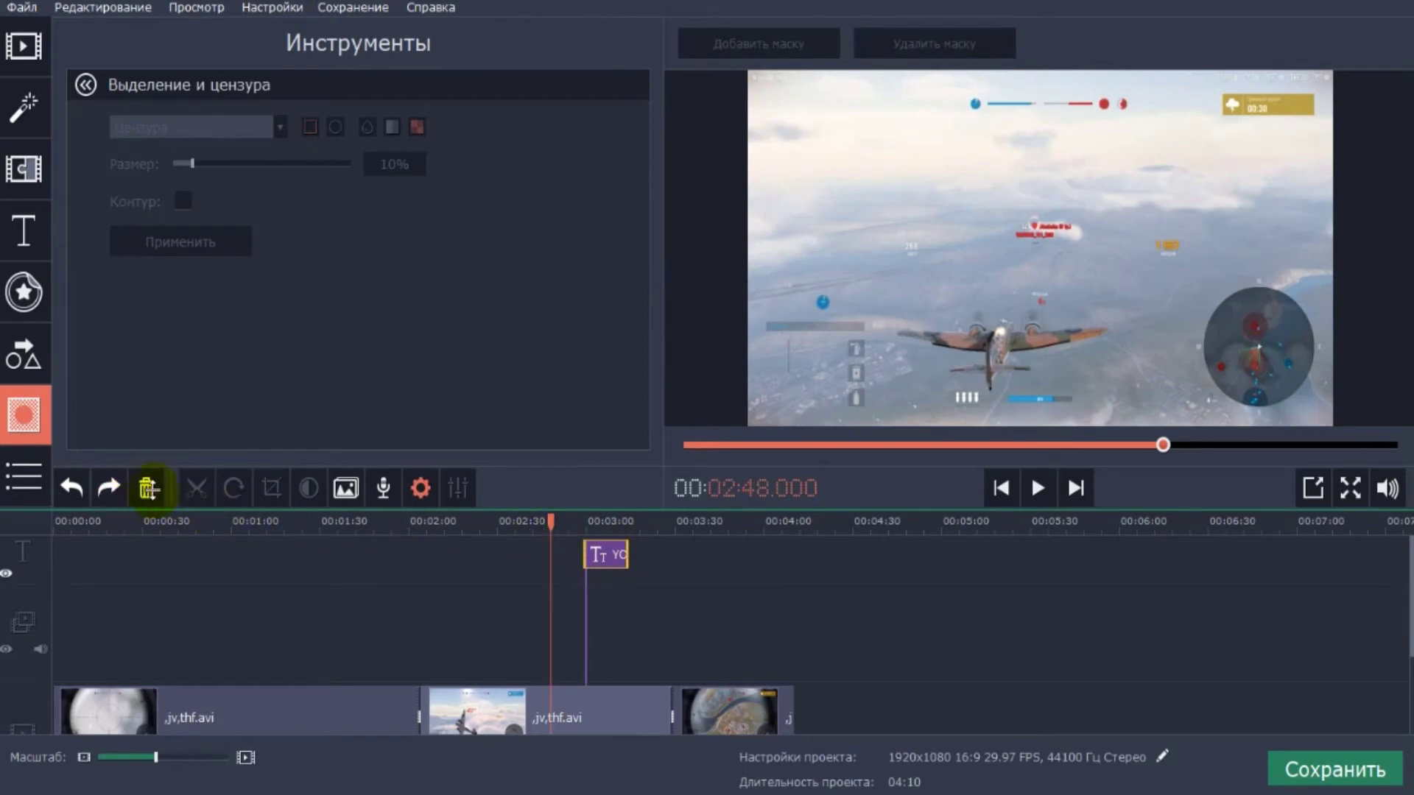
- Delete the YOUR TEXT title from the title track above the second clip
click(616, 553)
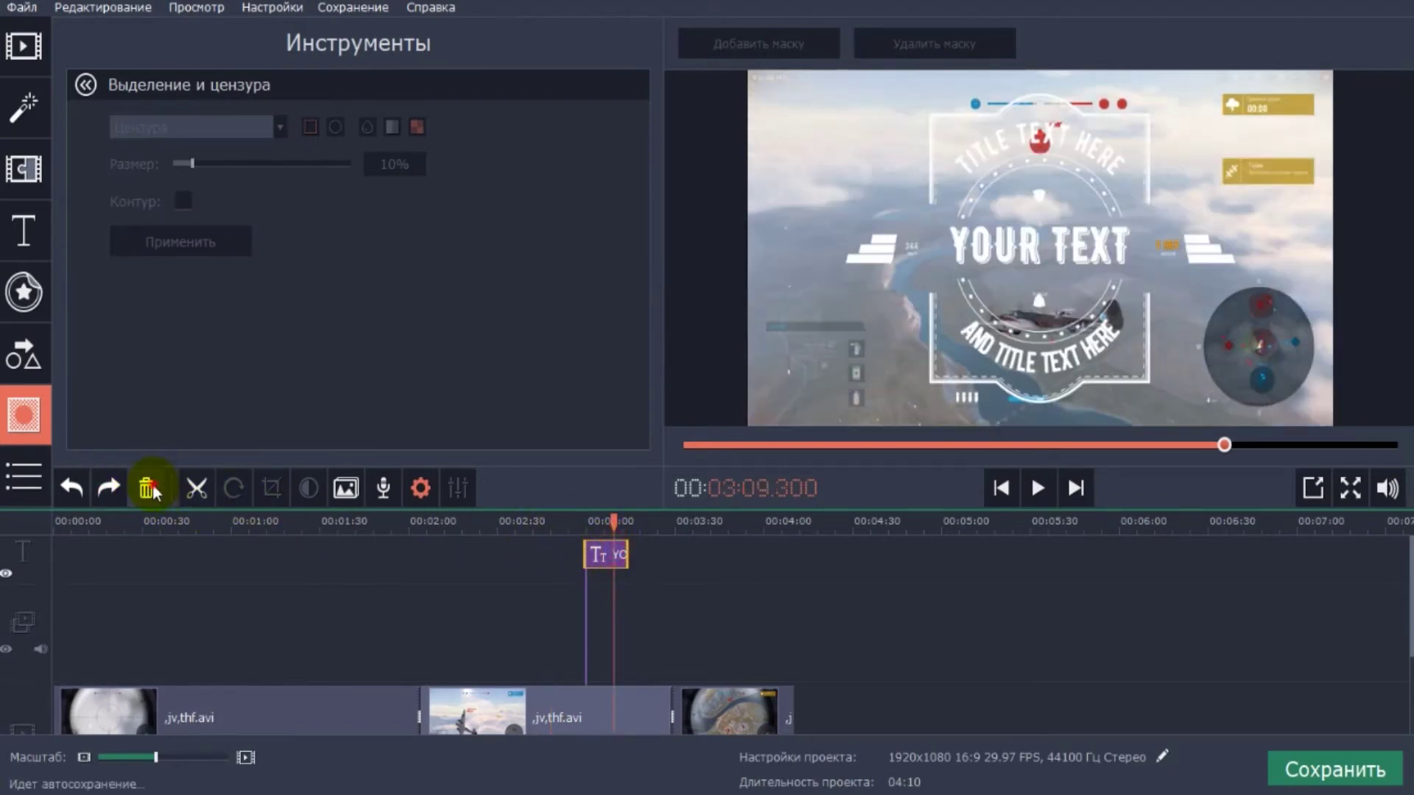
click(151, 485)
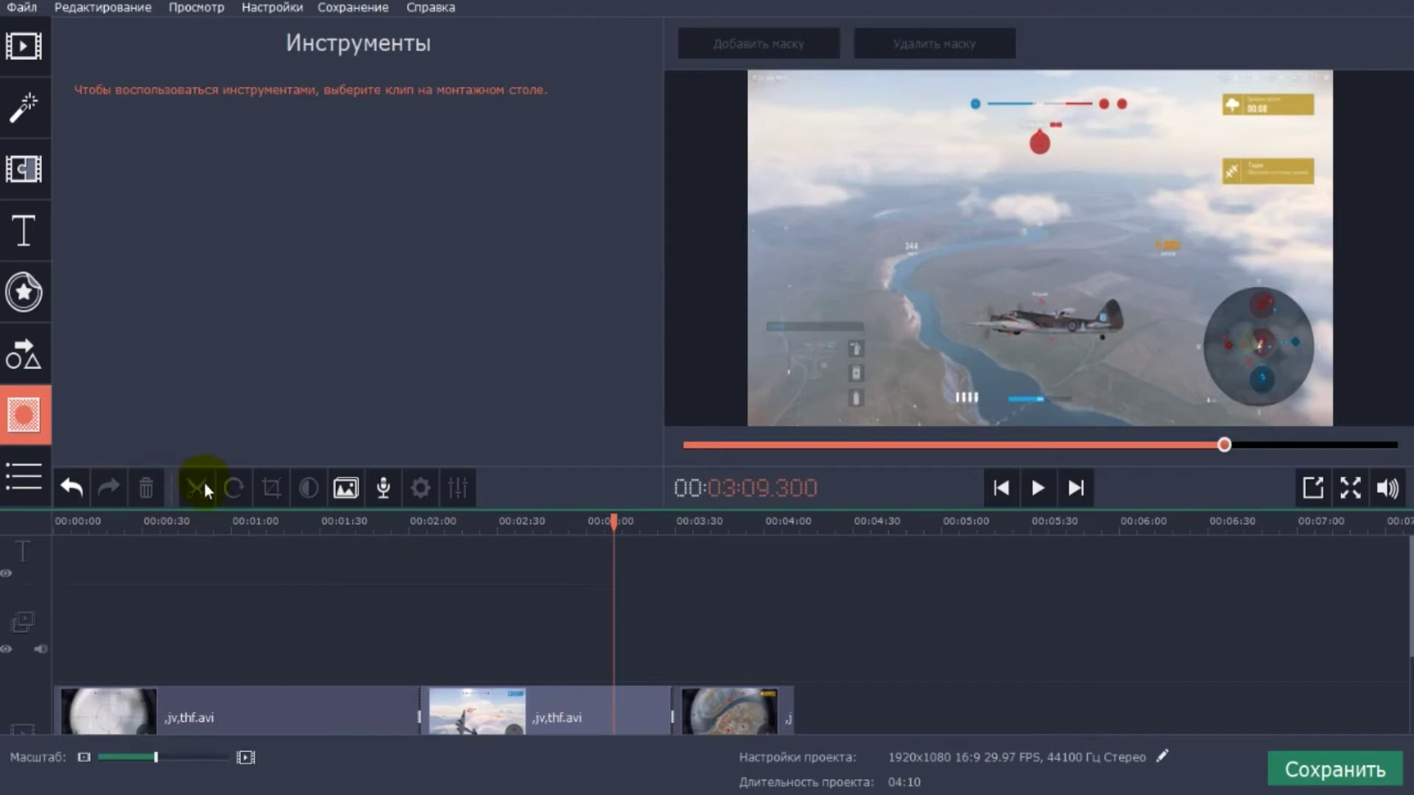
- Enable Автоконтраст and Автонасыщенность colour correction for the first clip
click(383, 709)
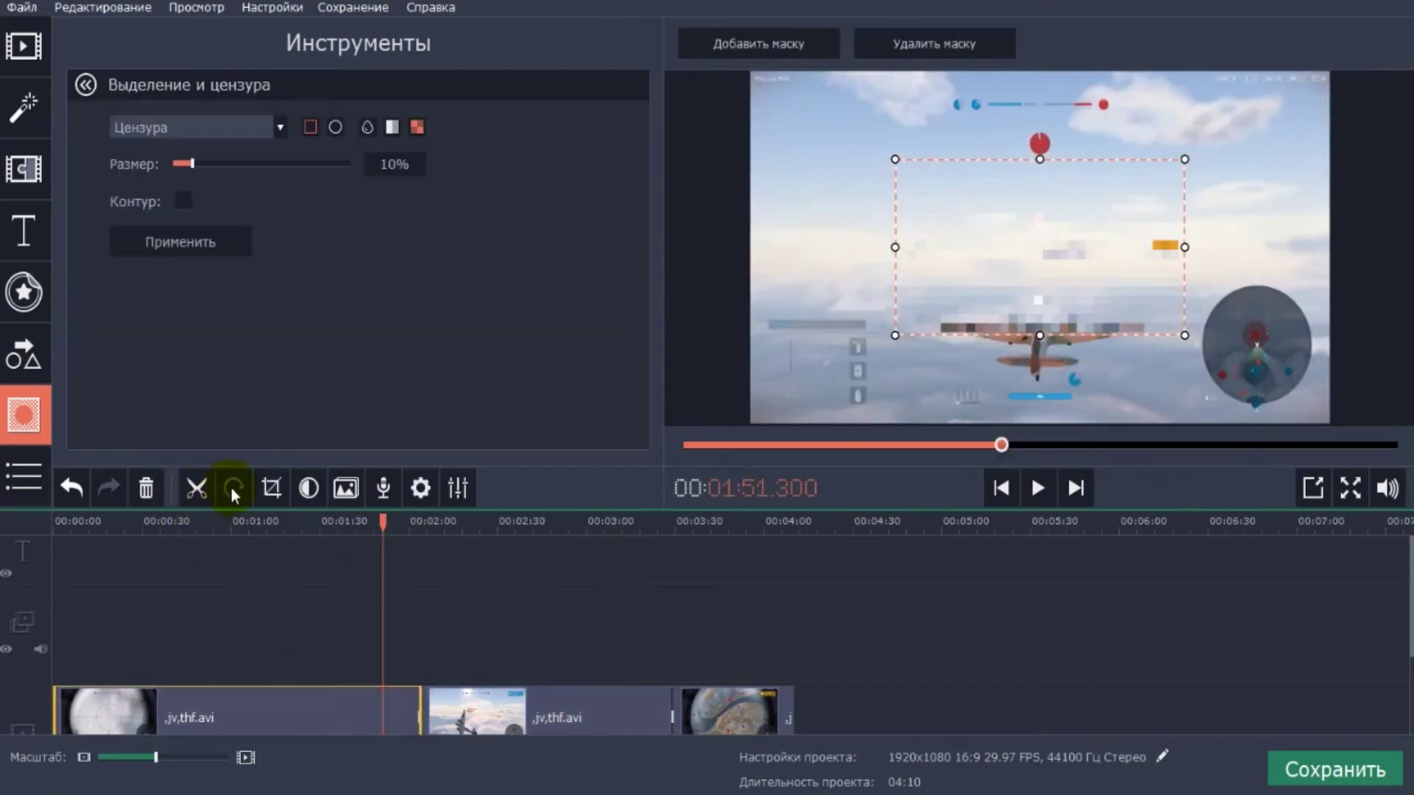
click(308, 489)
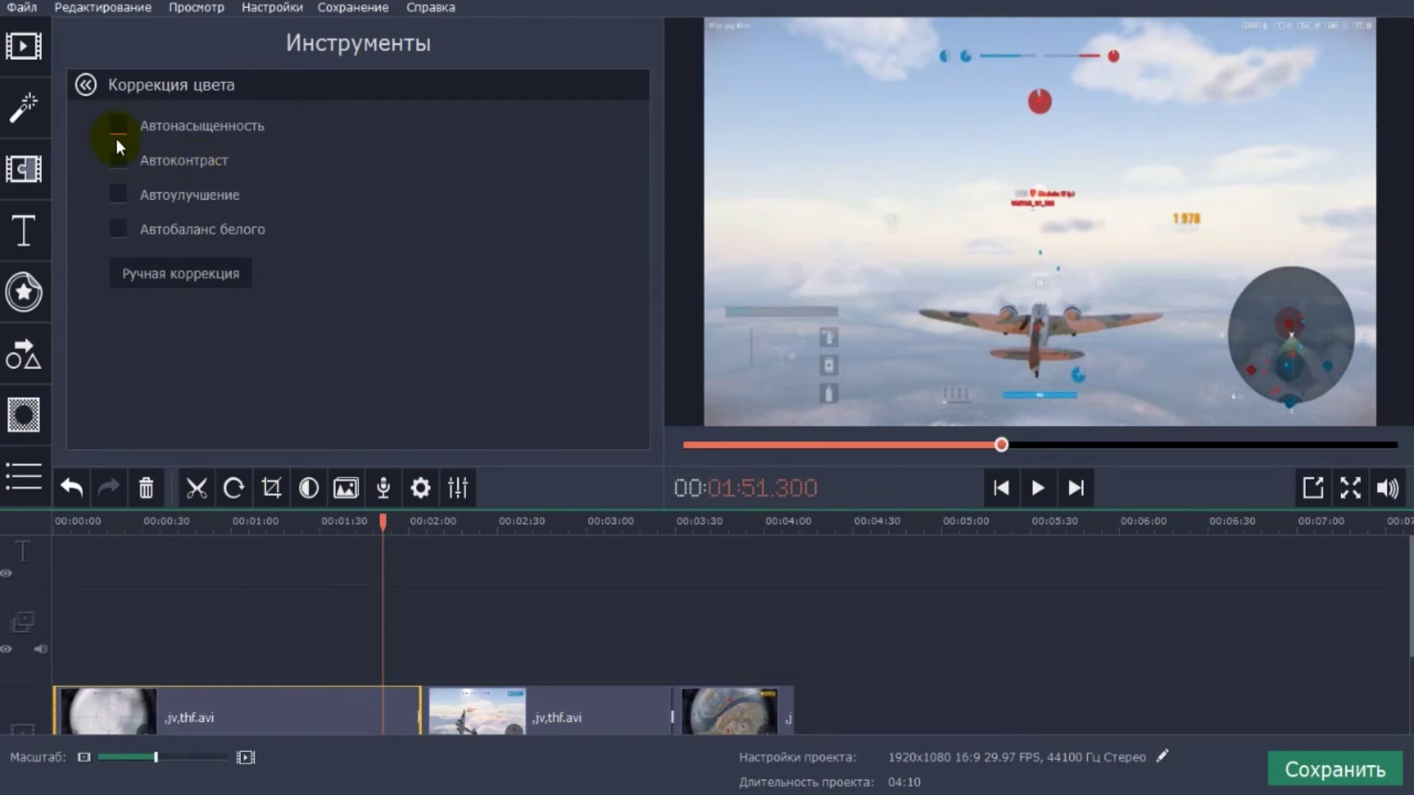
click(119, 159)
click(118, 121)
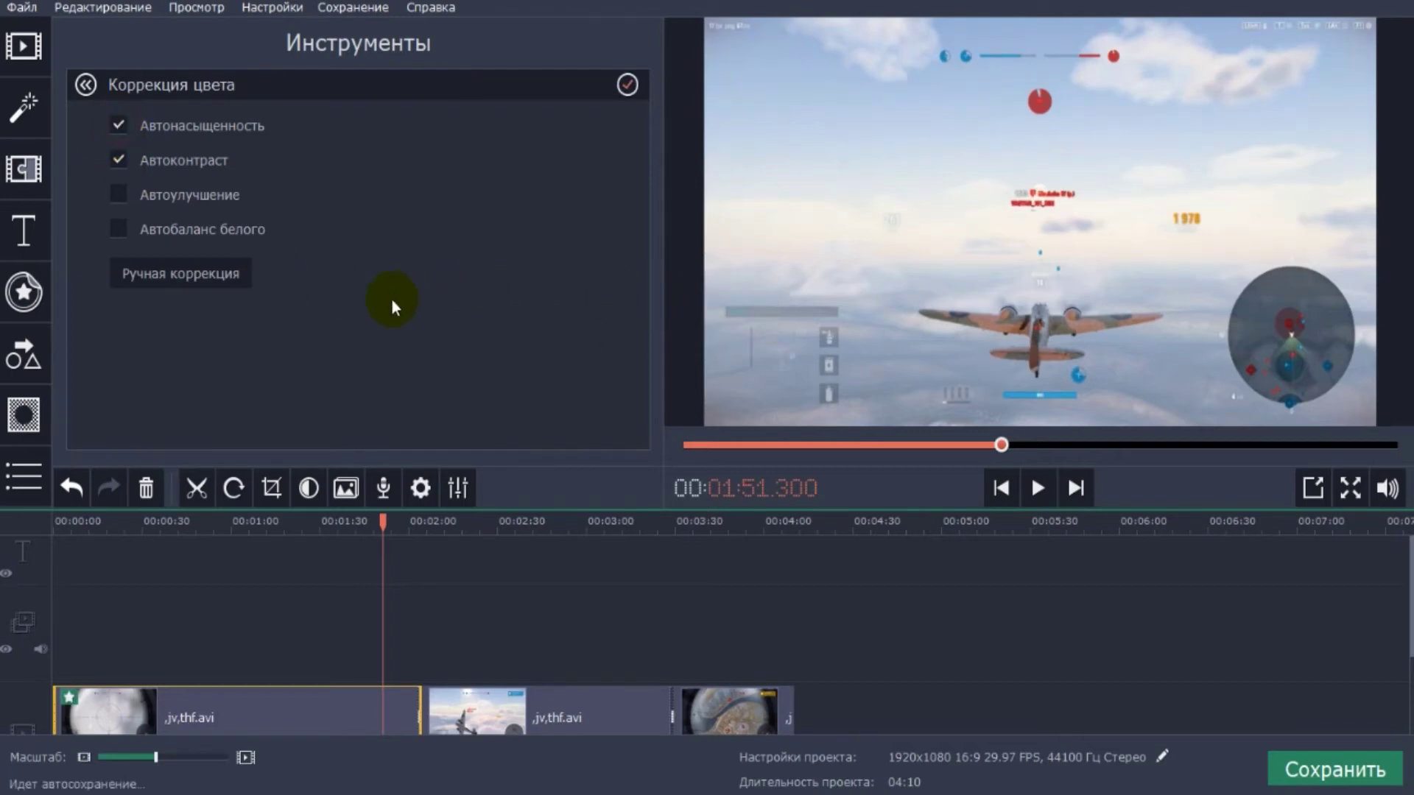
- Examine the transition wizard's options and close it without applying anything
click(349, 491)
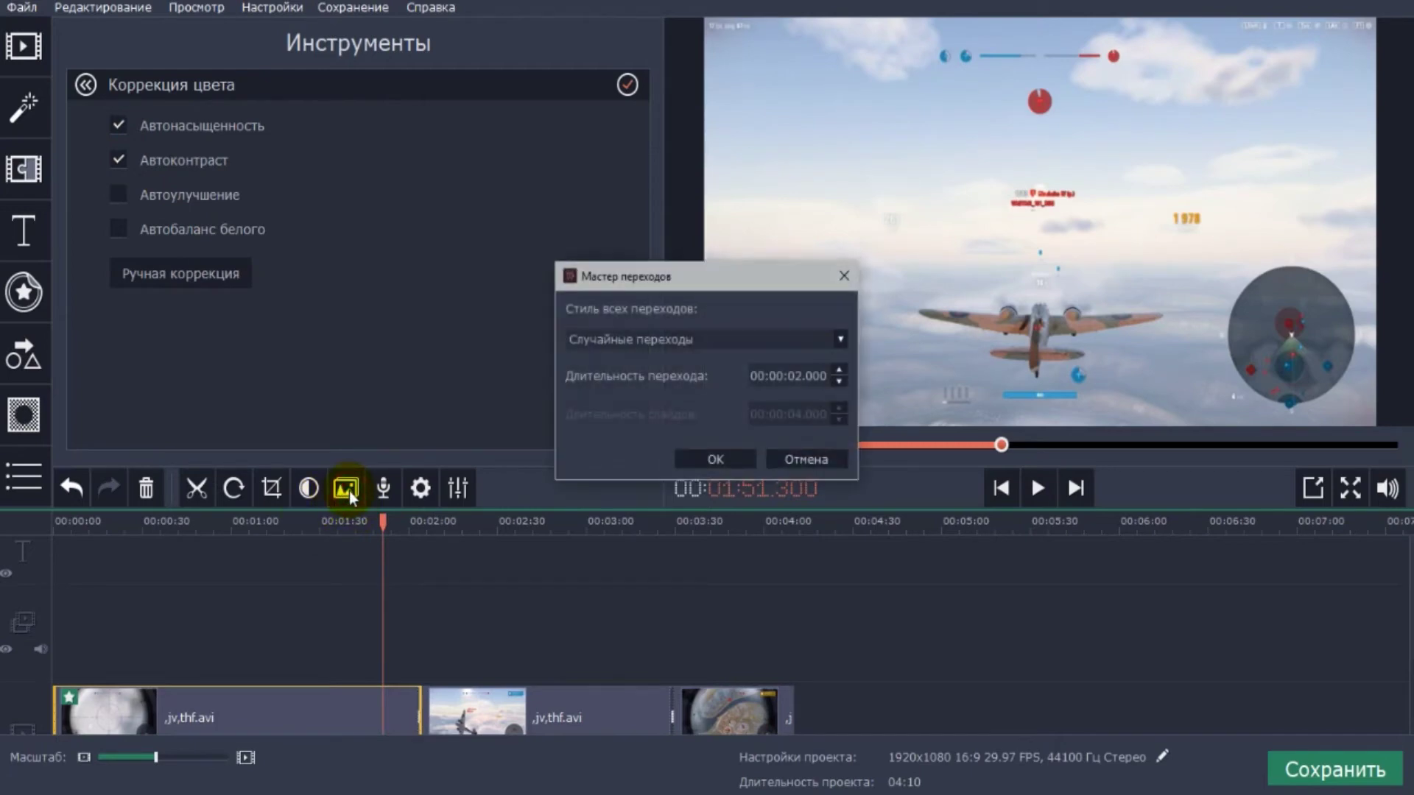
click(843, 277)
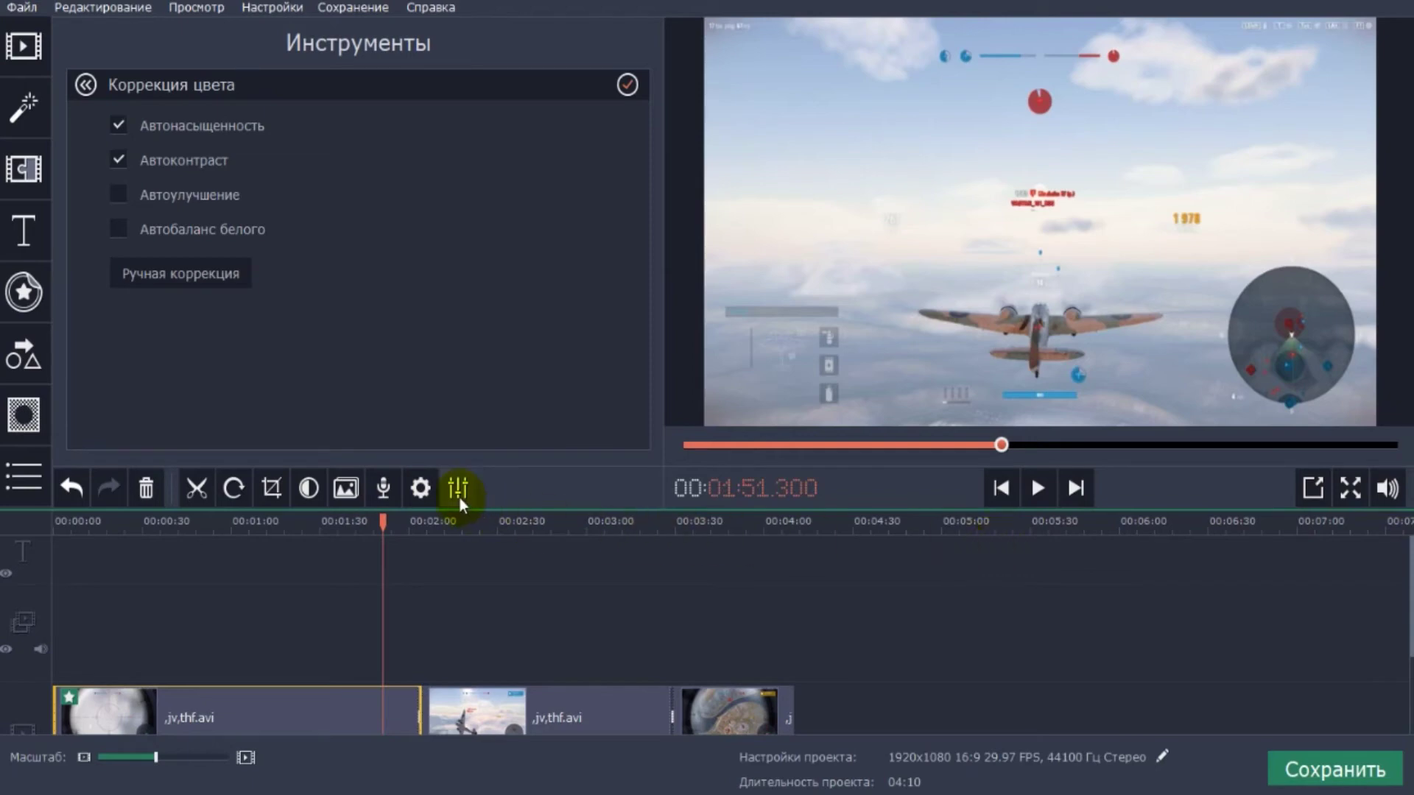
- Record a short microphone audio clip starting at 00:01:51.300, with 44.1 кГц, стерео, 16-бит quality and 100% volume
click(388, 489)
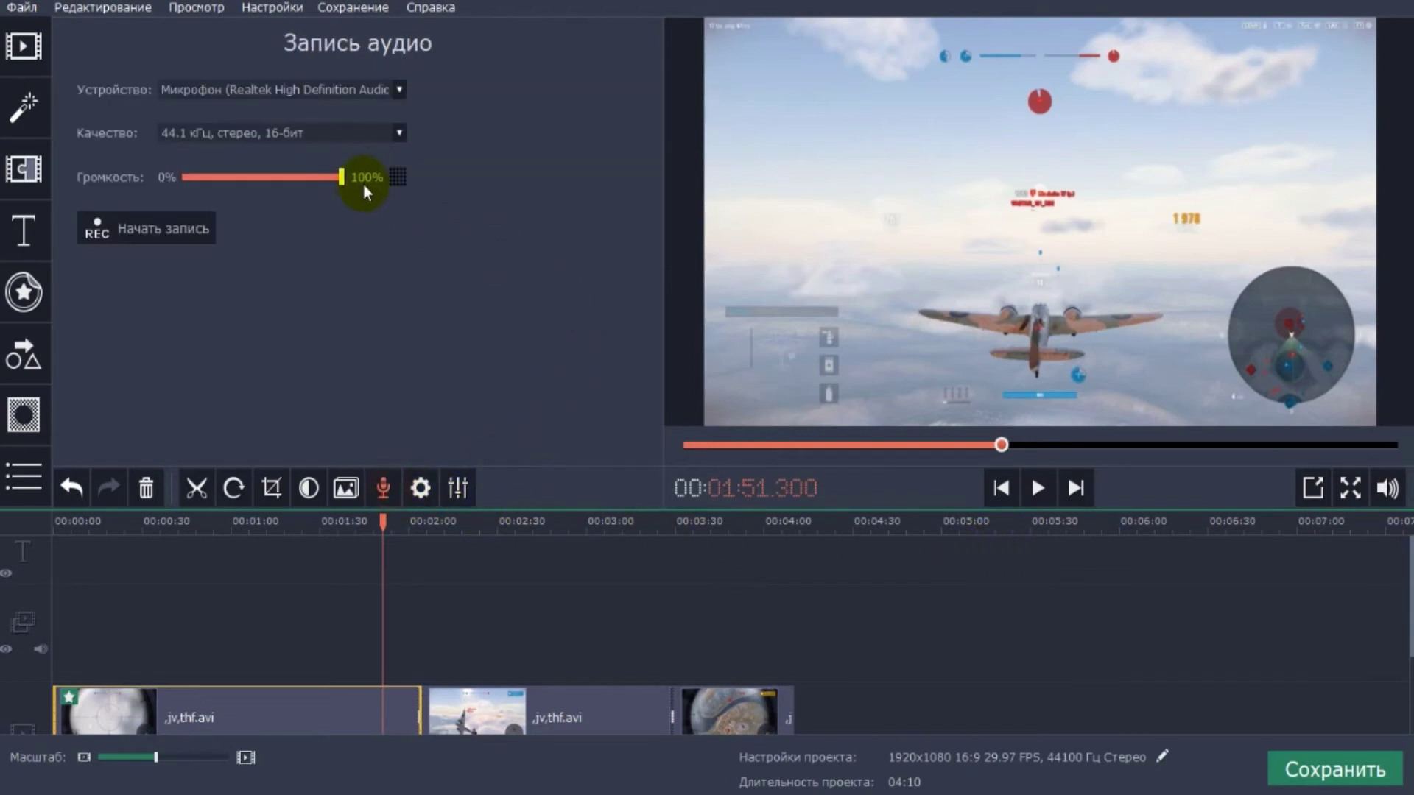
click(404, 134)
click(405, 133)
click(405, 85)
click(401, 84)
click(153, 232)
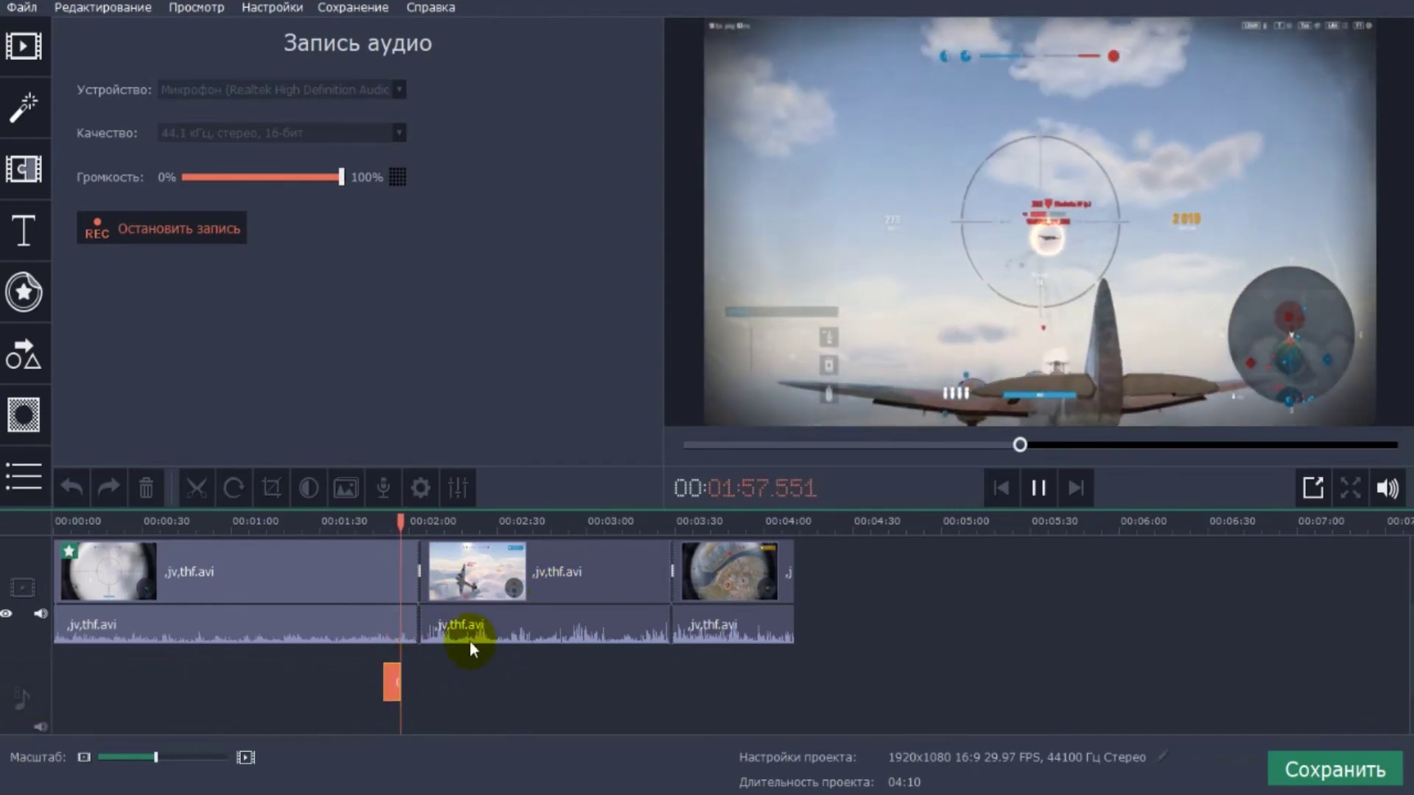
click(1037, 487)
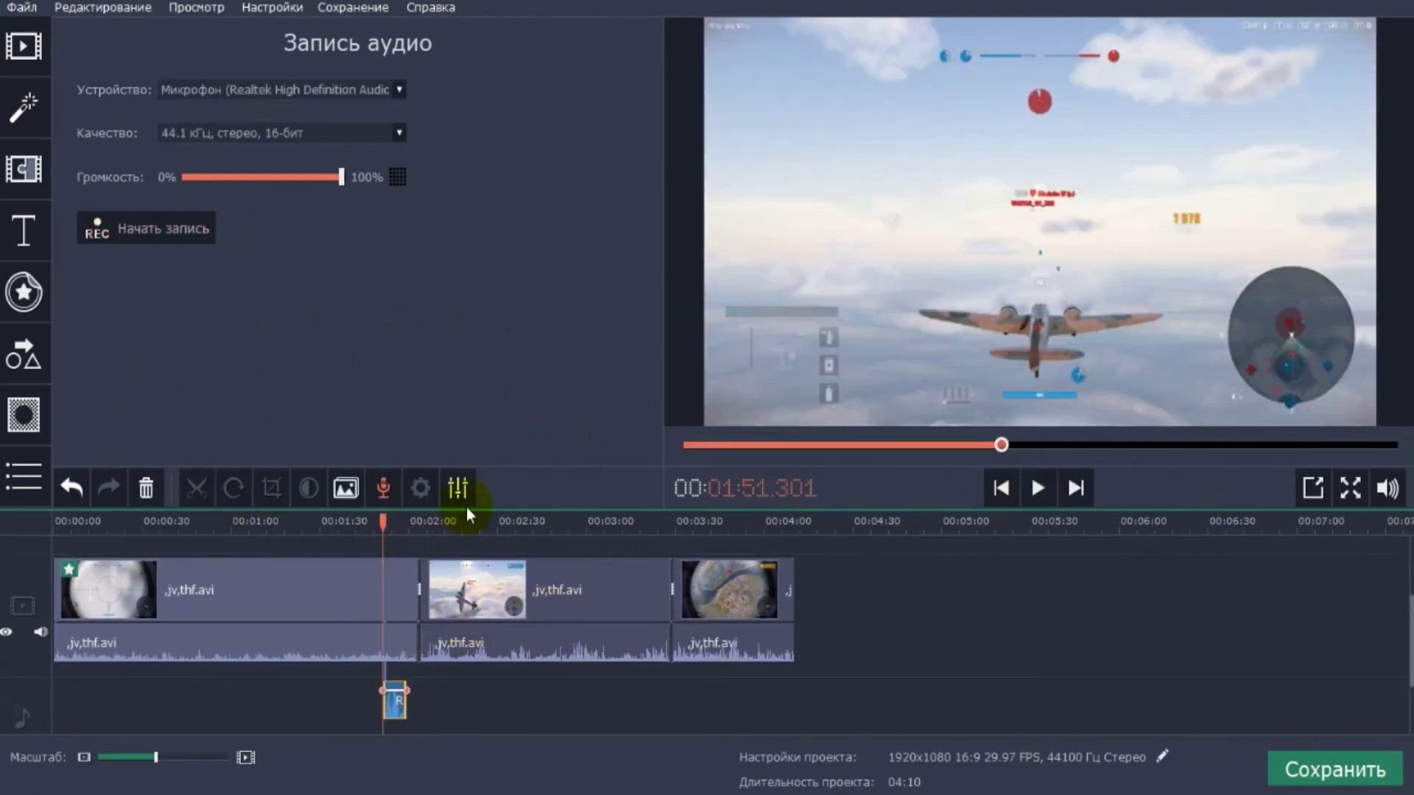
- Set the recorded audio clip's volume to 288% and its speed to 143%, leaving Нормализация off
click(458, 488)
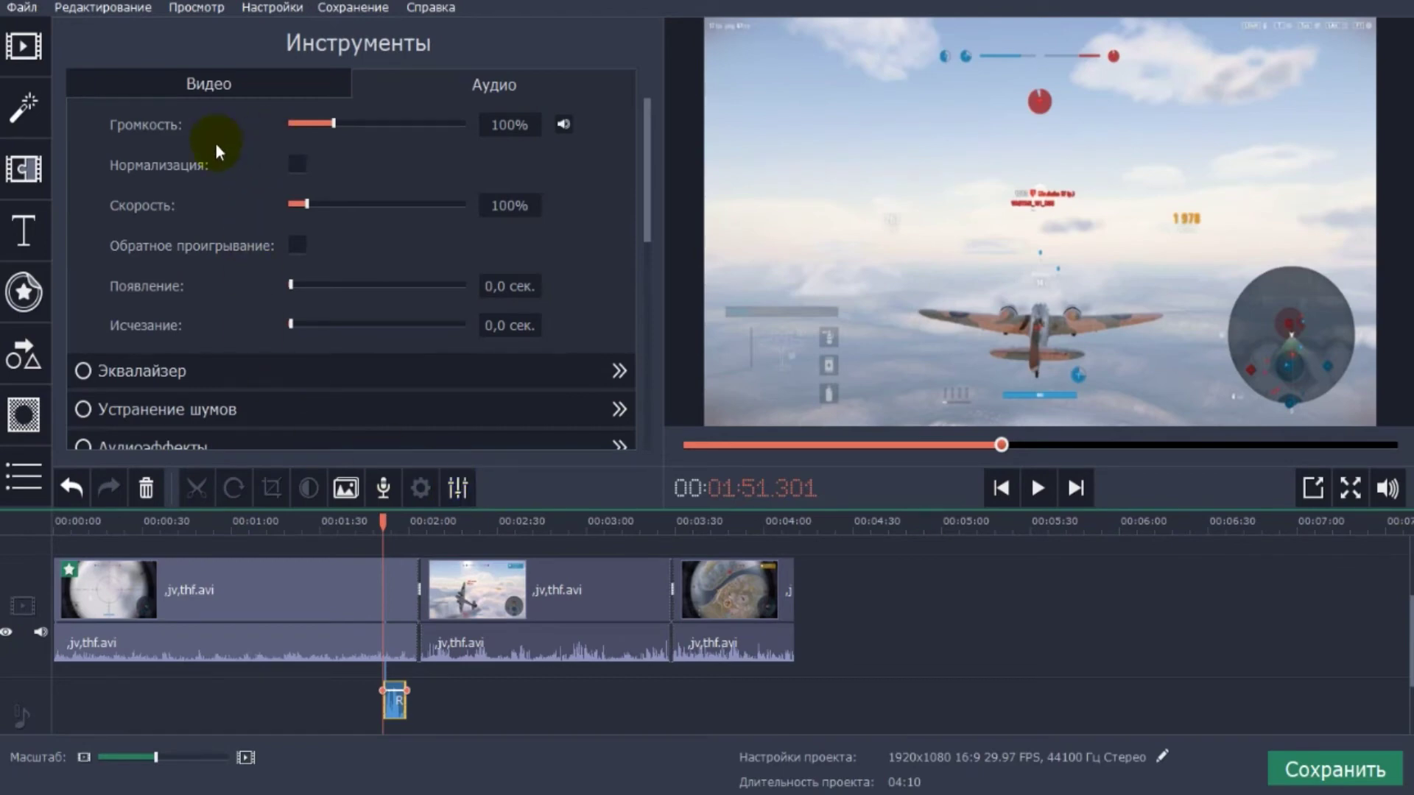
drag(334, 126, 381, 130)
drag(377, 125, 414, 125)
click(295, 166)
click(294, 166)
drag(307, 205, 314, 203)
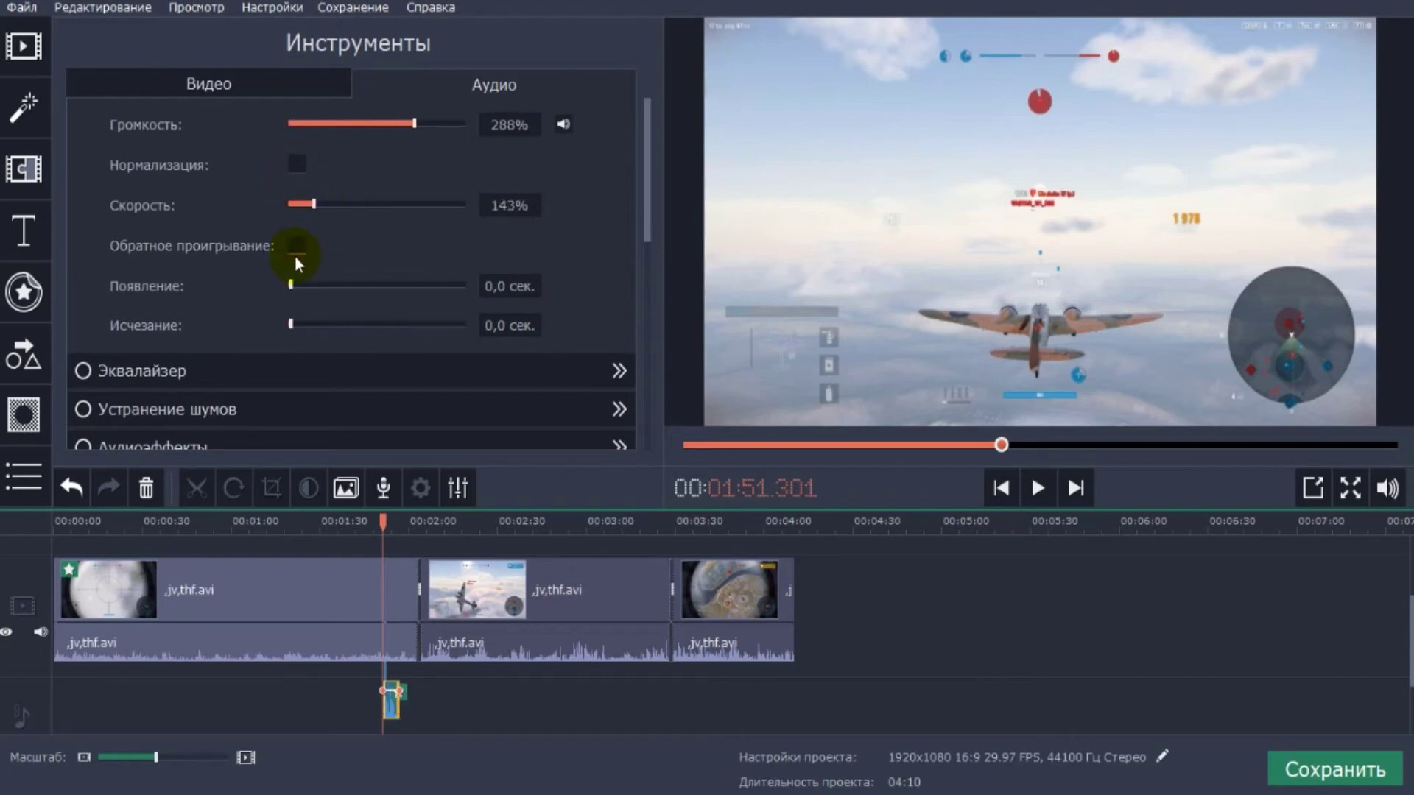
- Examine the Эквалайзер and Устранение шумов settings for the recorded audio clip
click(648, 167)
drag(649, 185, 479, 274)
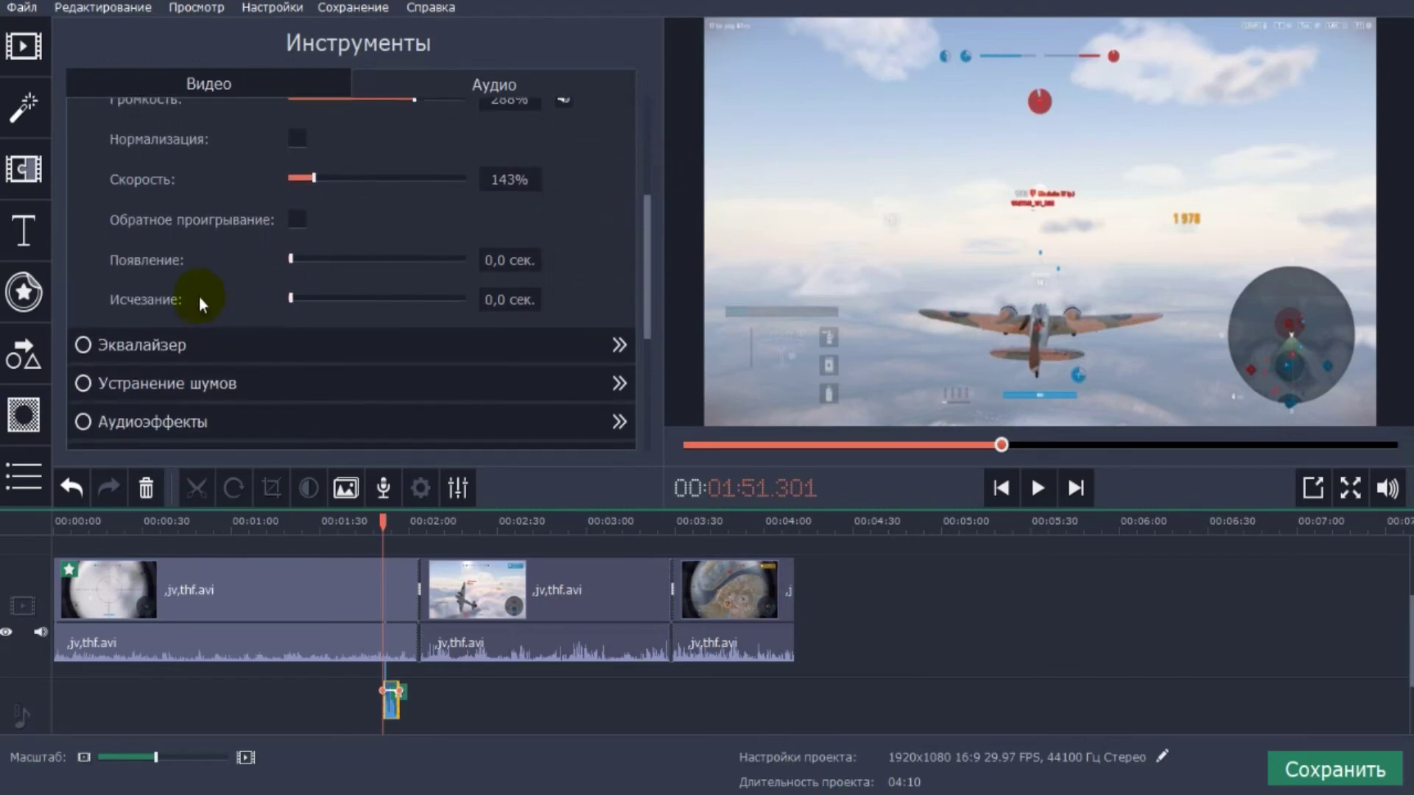
click(240, 351)
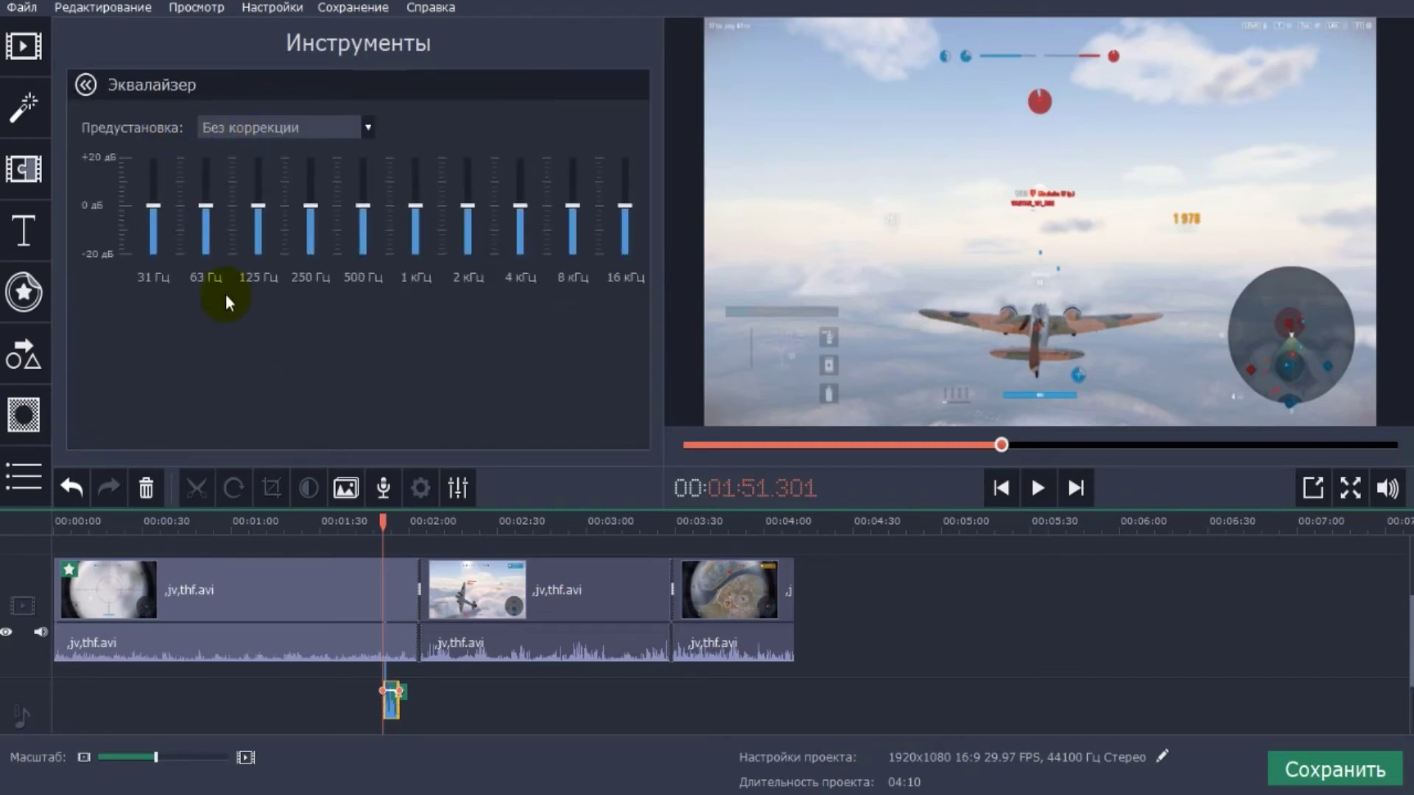
click(85, 84)
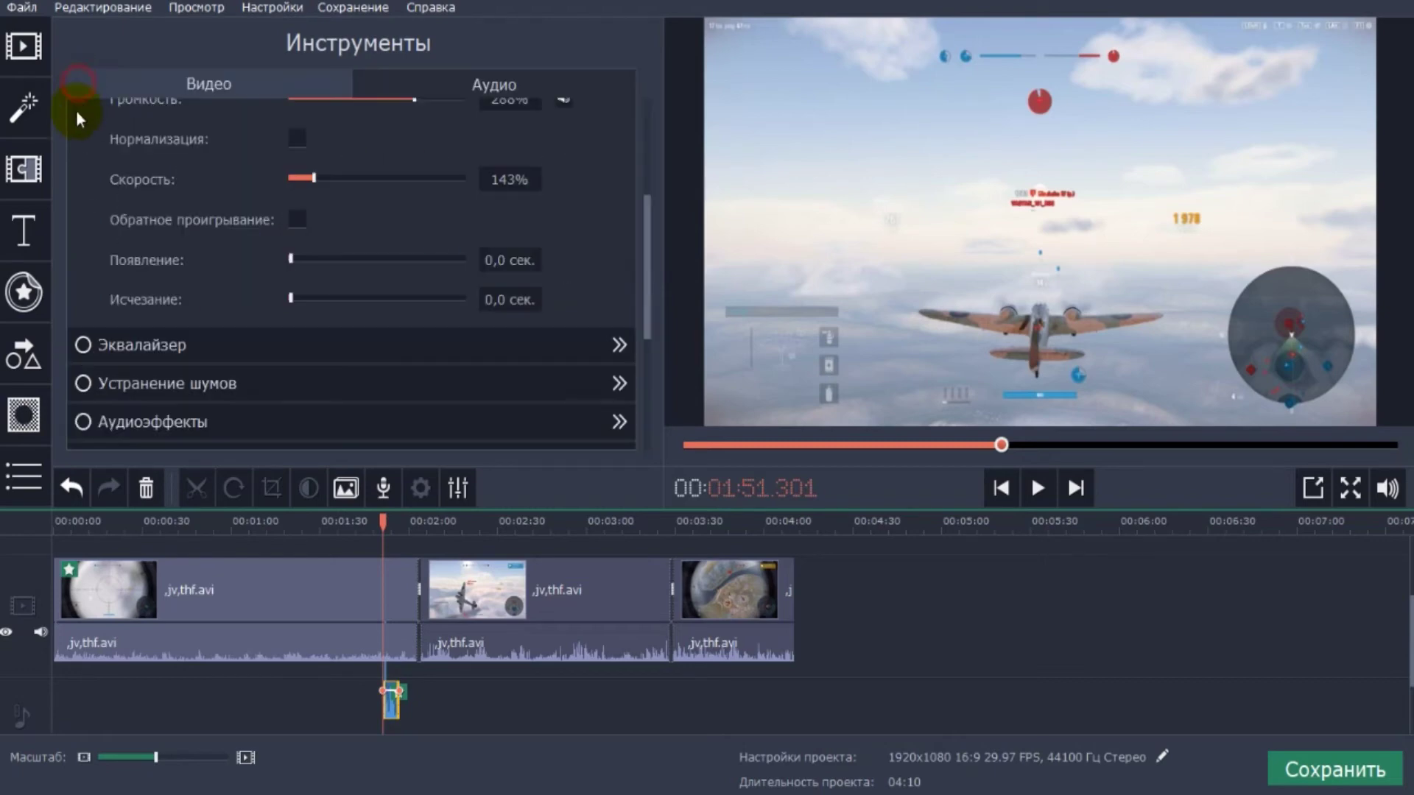
click(181, 400)
mouse_move(340, 172)
mouse_down()
mouse_move(392, 170)
mouse_move(329, 170)
mouse_up()
click(201, 215)
click(87, 85)
- Examine the list of Аудиоэффекты available for the recorded audio clip, keeping Нет selected
click(292, 425)
click(280, 127)
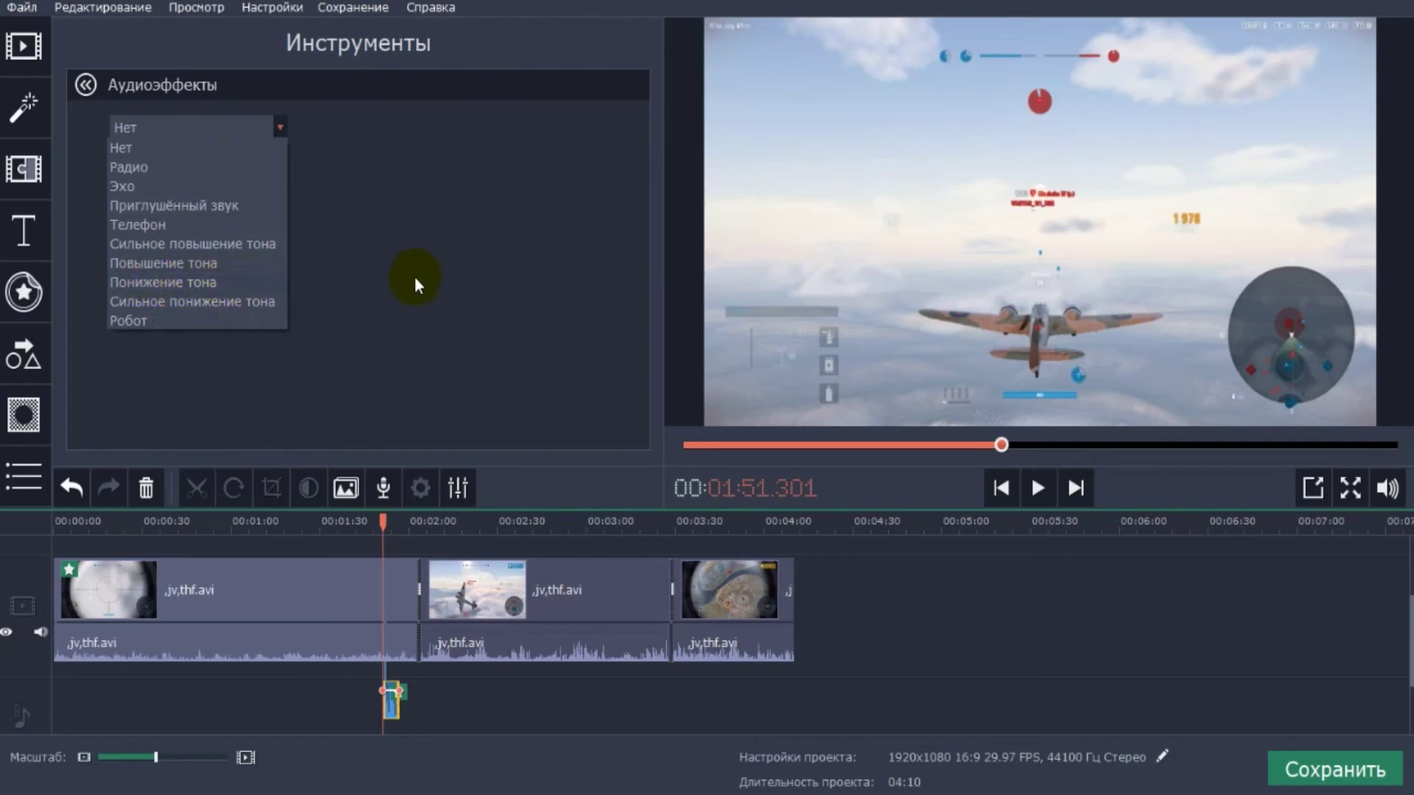
click(443, 252)
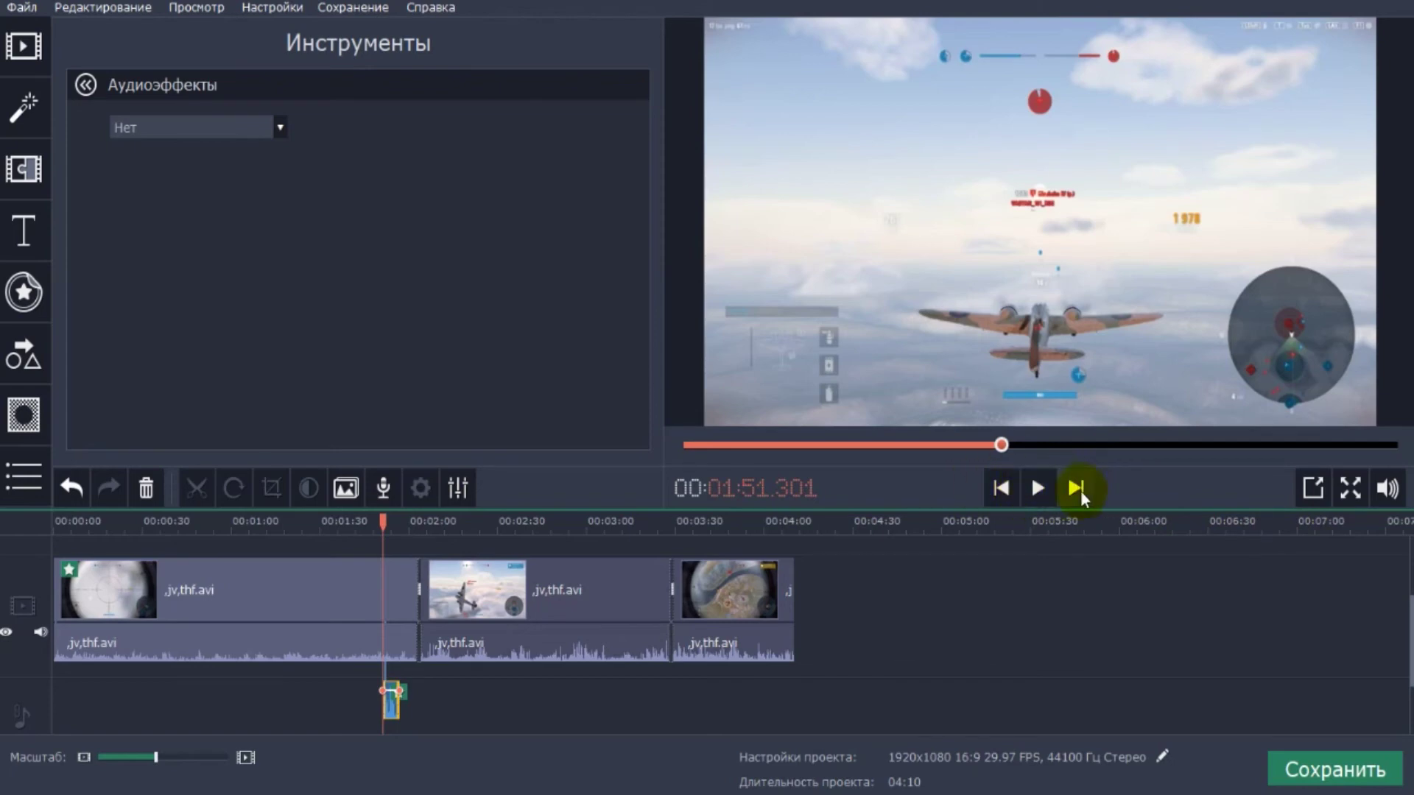
- Preview the project briefly from 00:01:51.301 and look at the player's volume control
click(1039, 492)
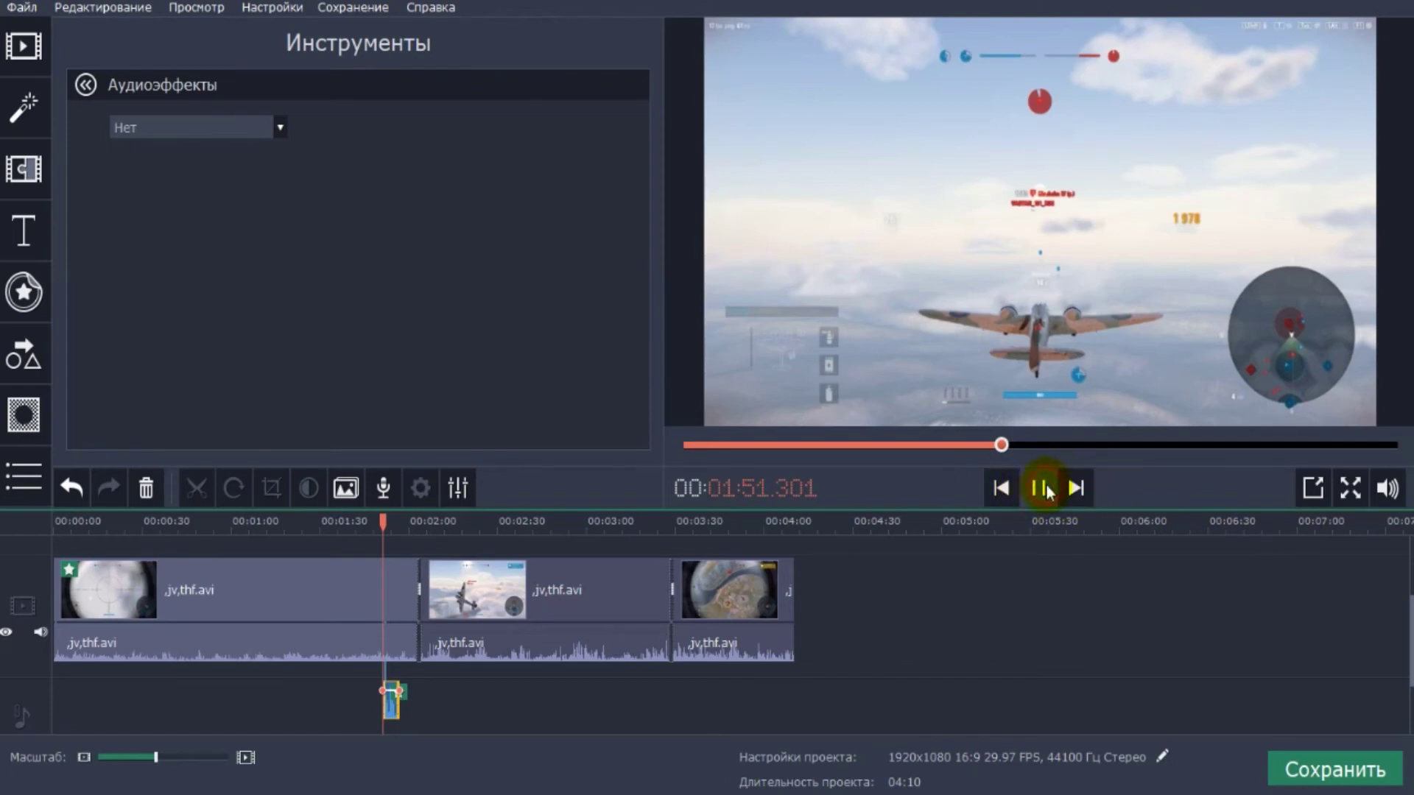
click(1045, 490)
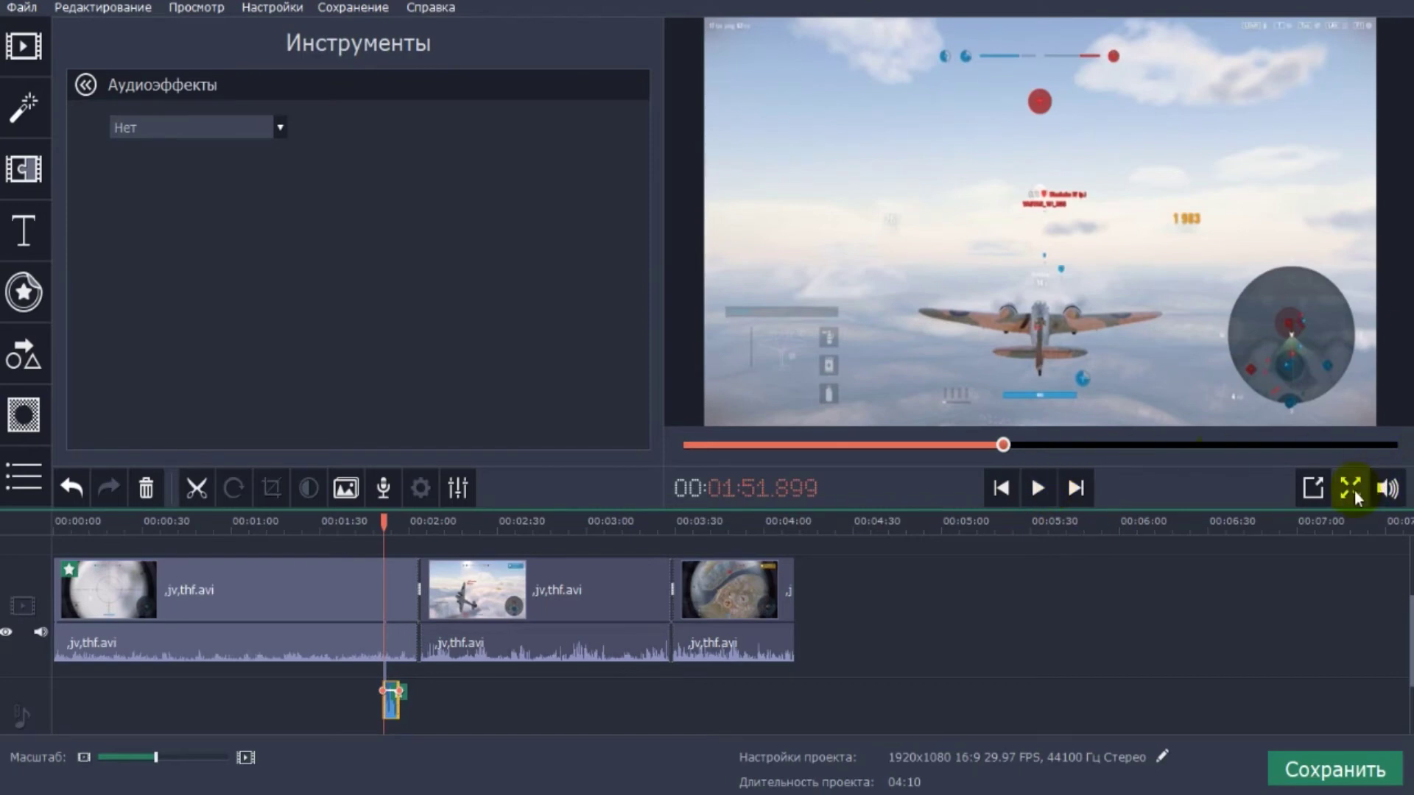
click(1396, 492)
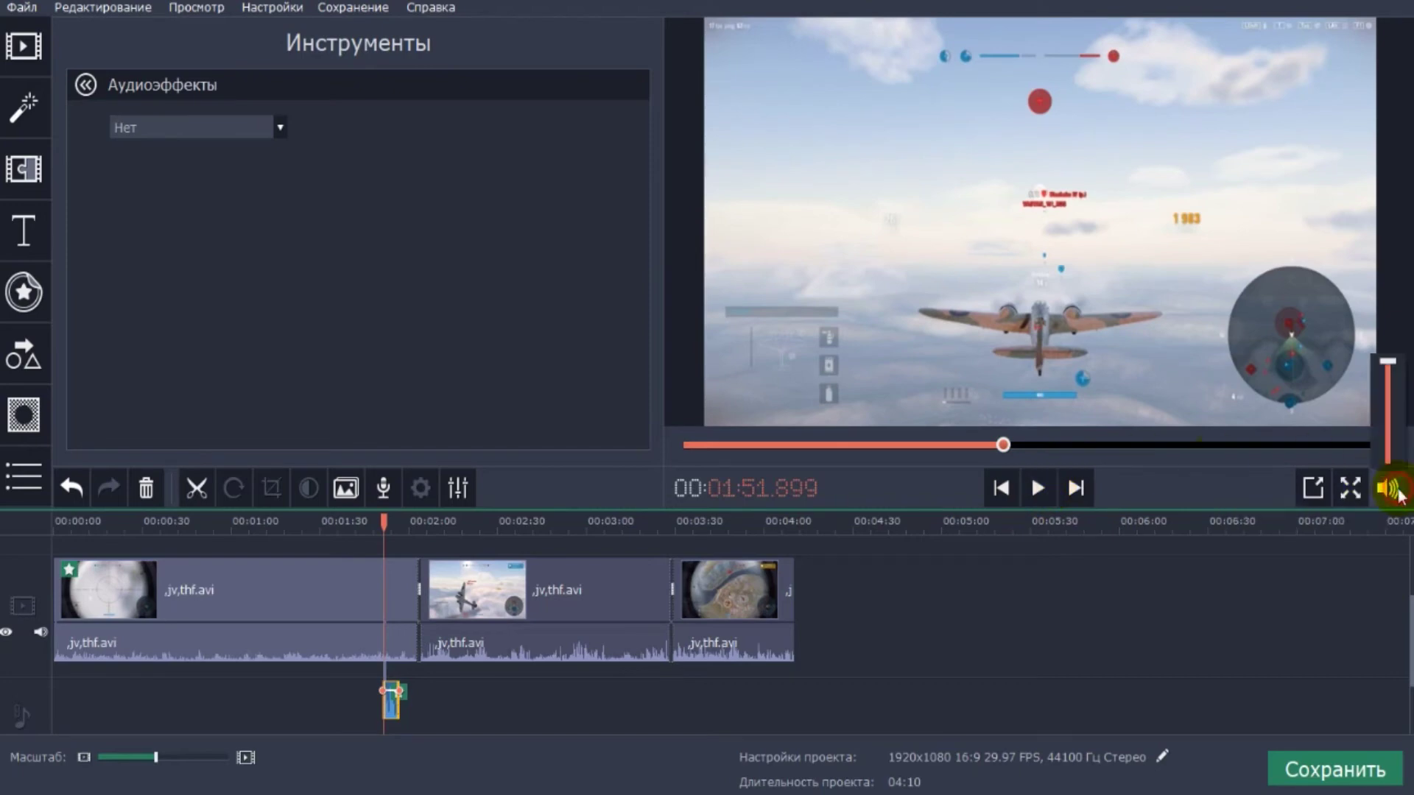
click(1167, 592)
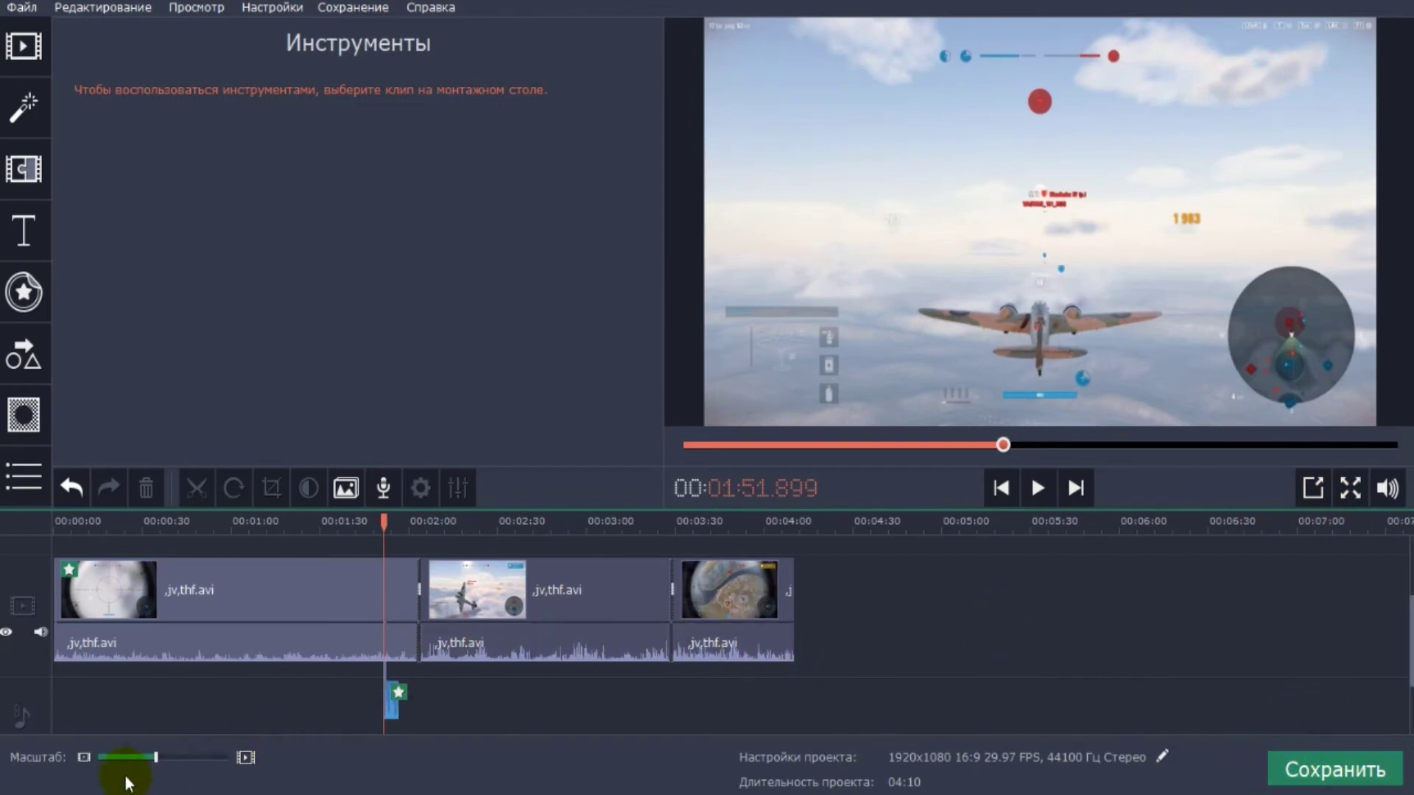
click(103, 751)
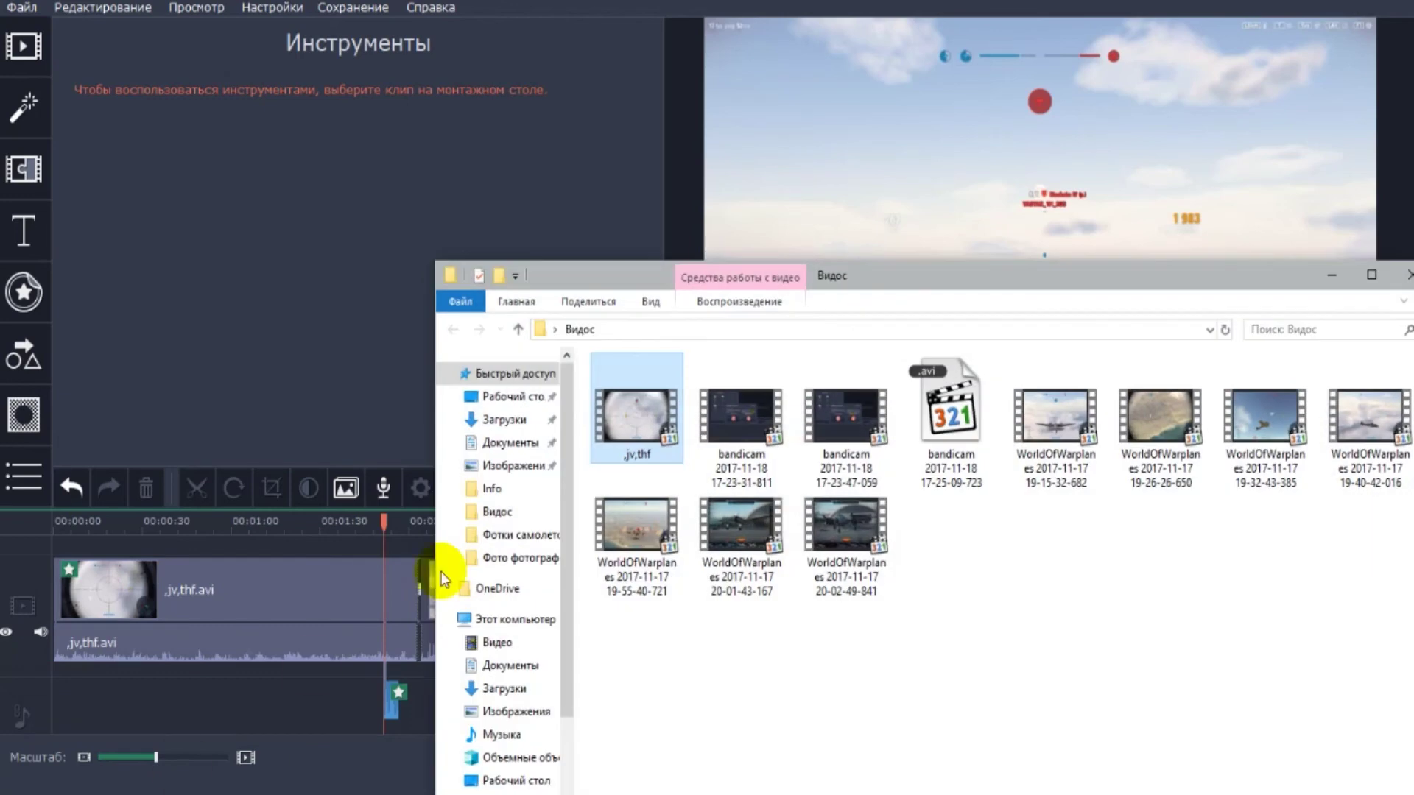
drag(869, 307, 1345, 237)
drag(1262, 352, 850, 617)
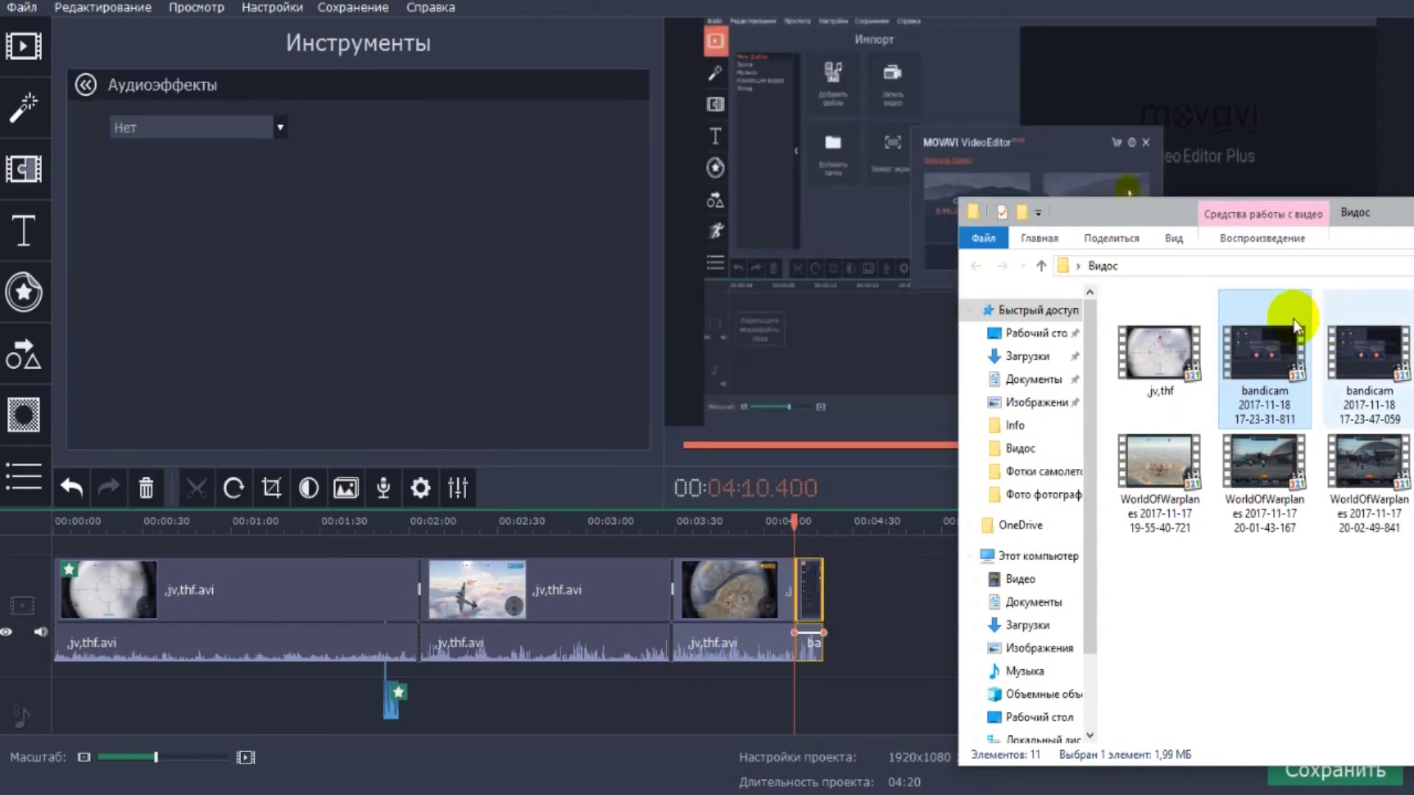
drag(1377, 221, 978, 214)
drag(1293, 214, 1073, 206)
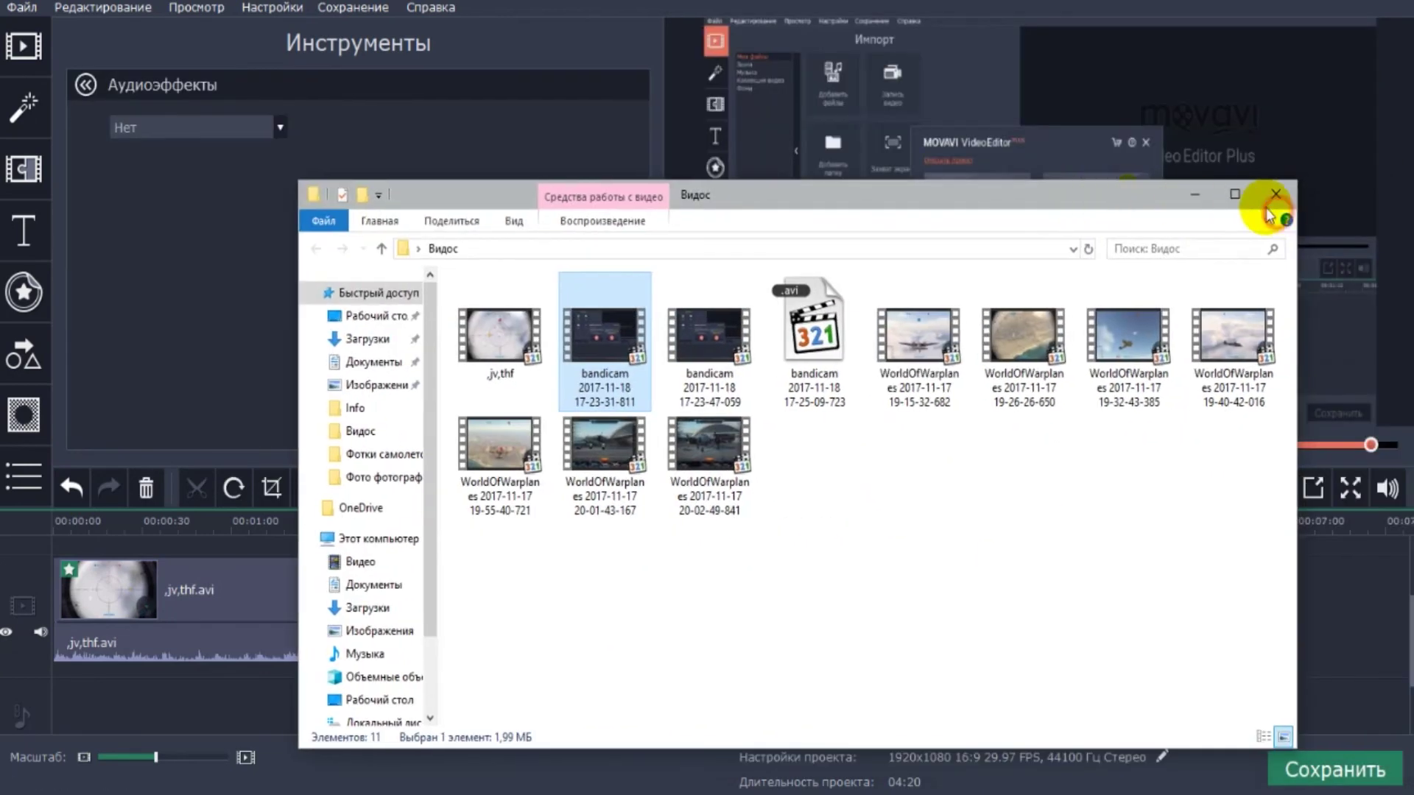
click(1208, 194)
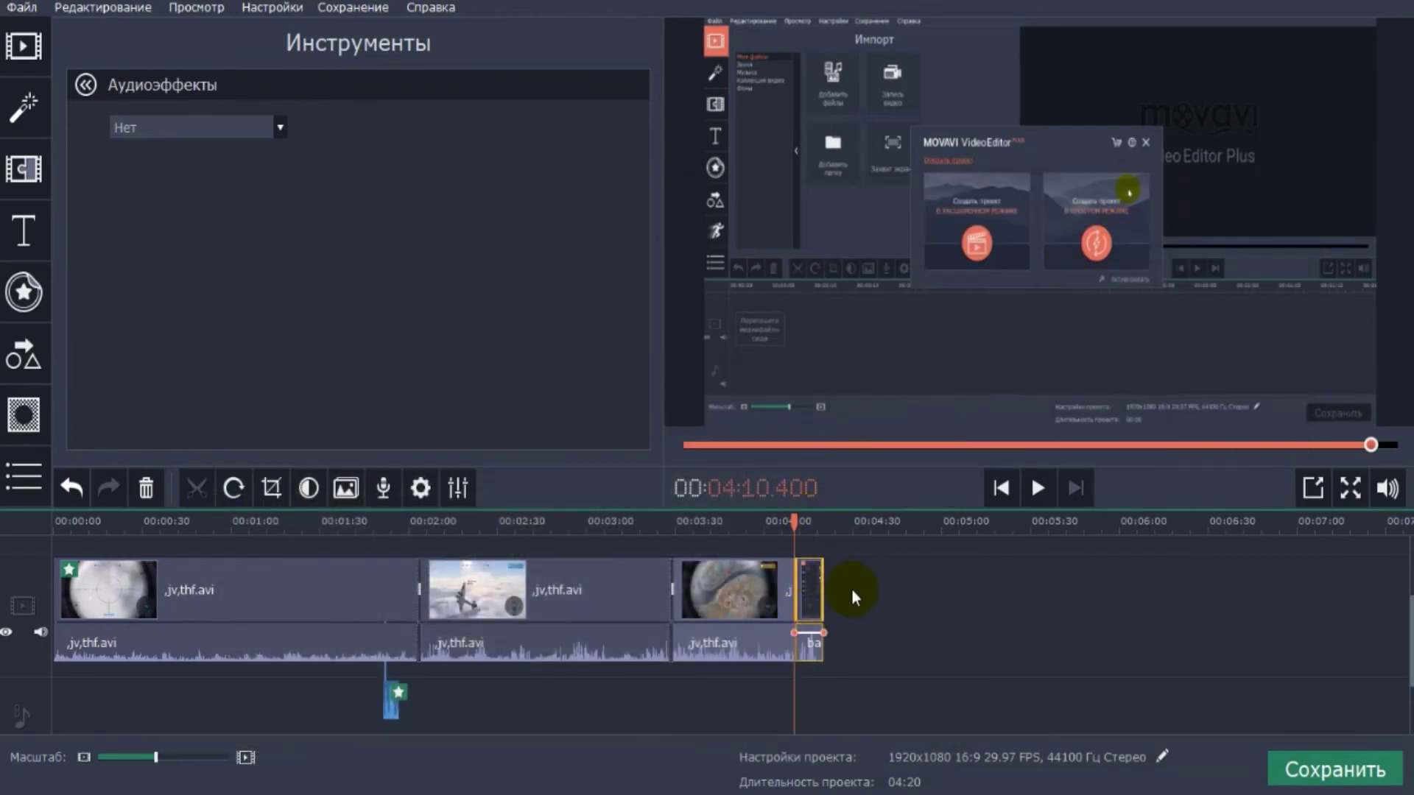
click(851, 590)
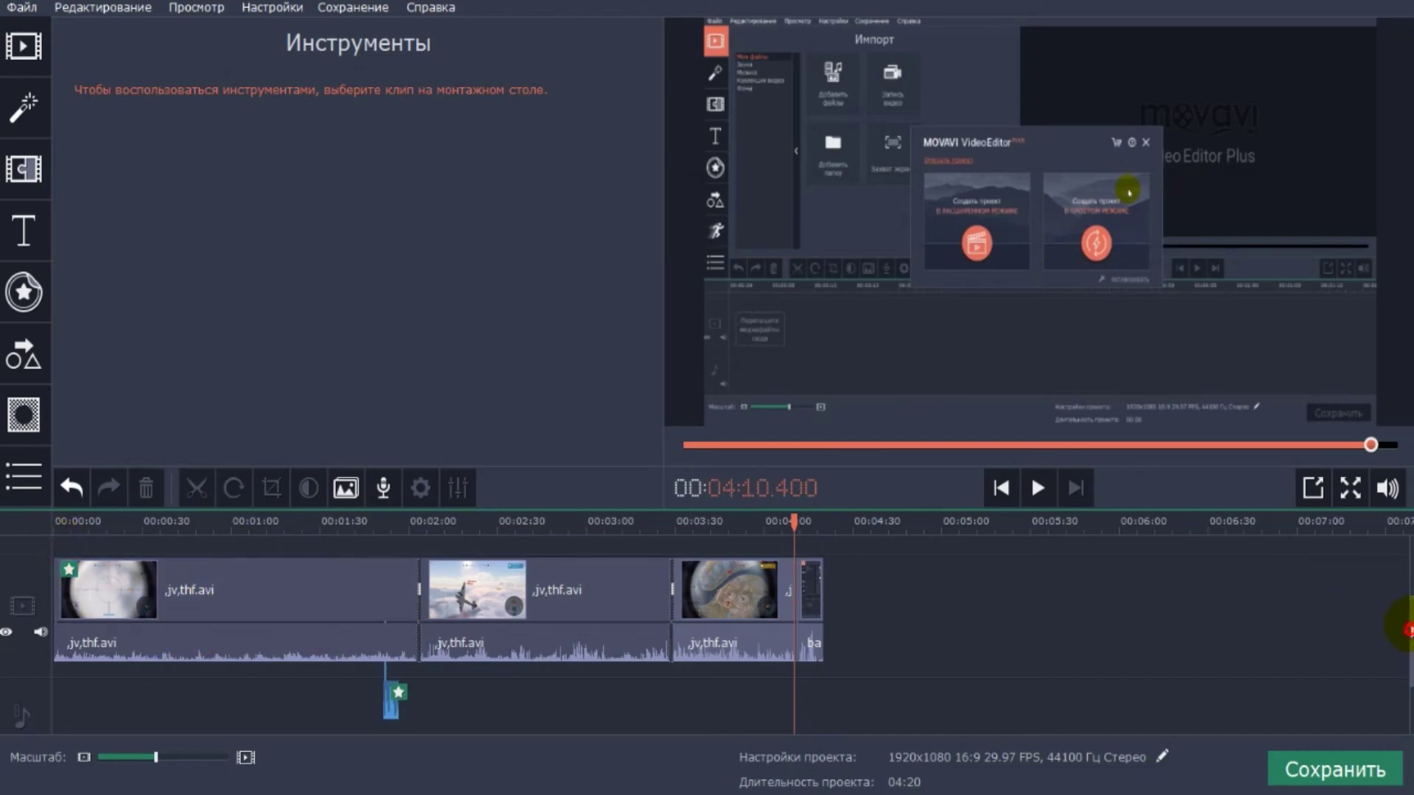
- Move the bandicam clip between the second and third gameplay clips on the video track
scroll(1408, 633, up, 2)
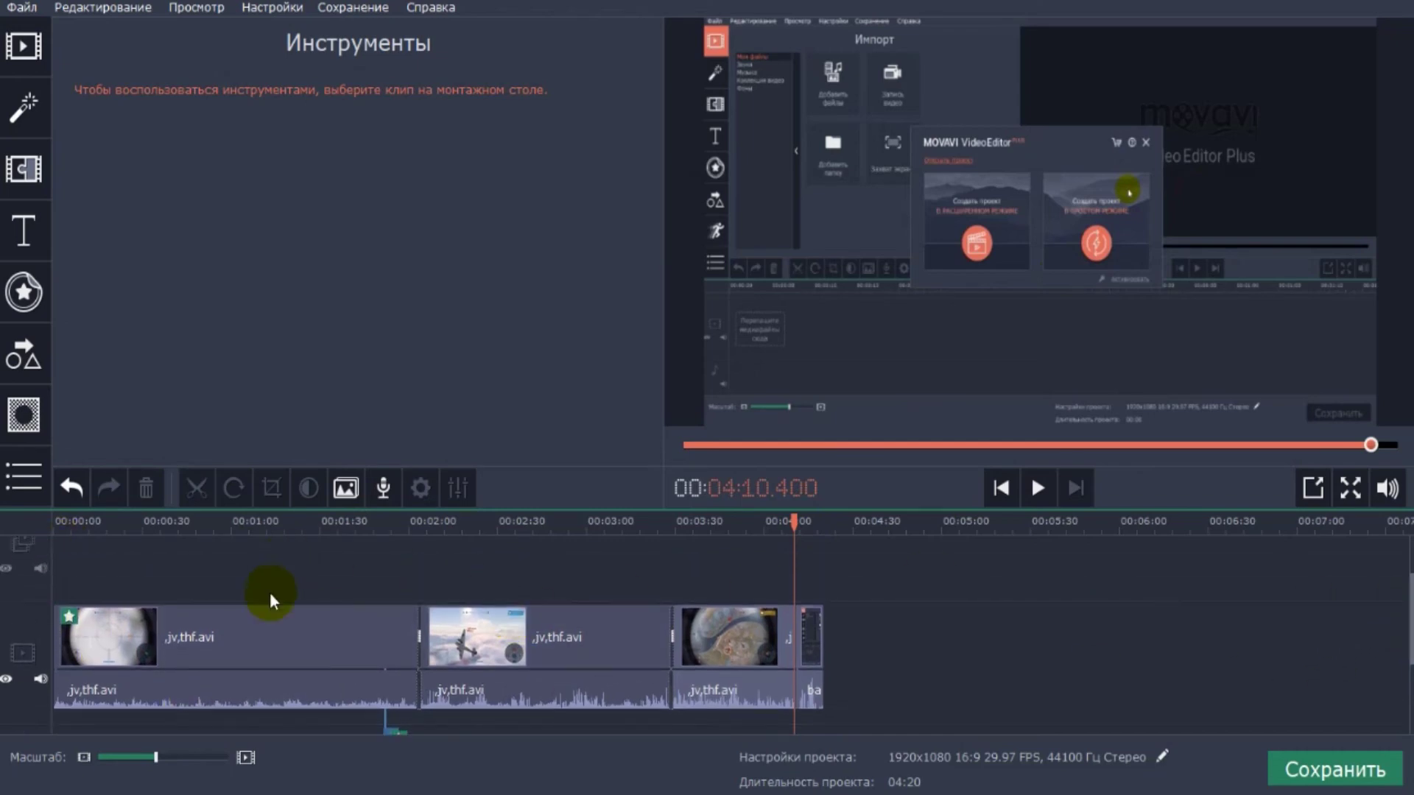
click(965, 641)
drag(807, 633, 690, 630)
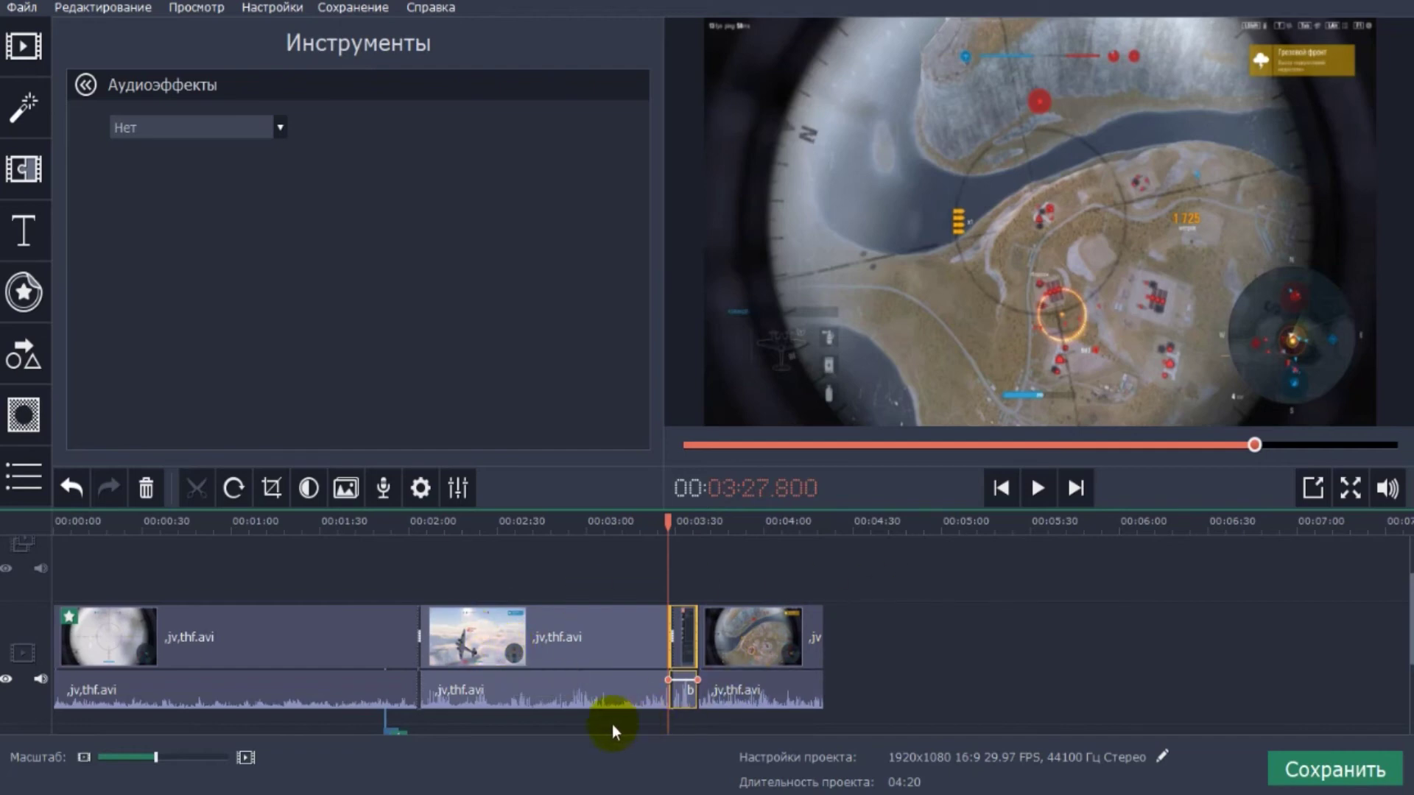
- Delete the second gameplay clip, the one just before the bandicam clip, from the video track
click(622, 649)
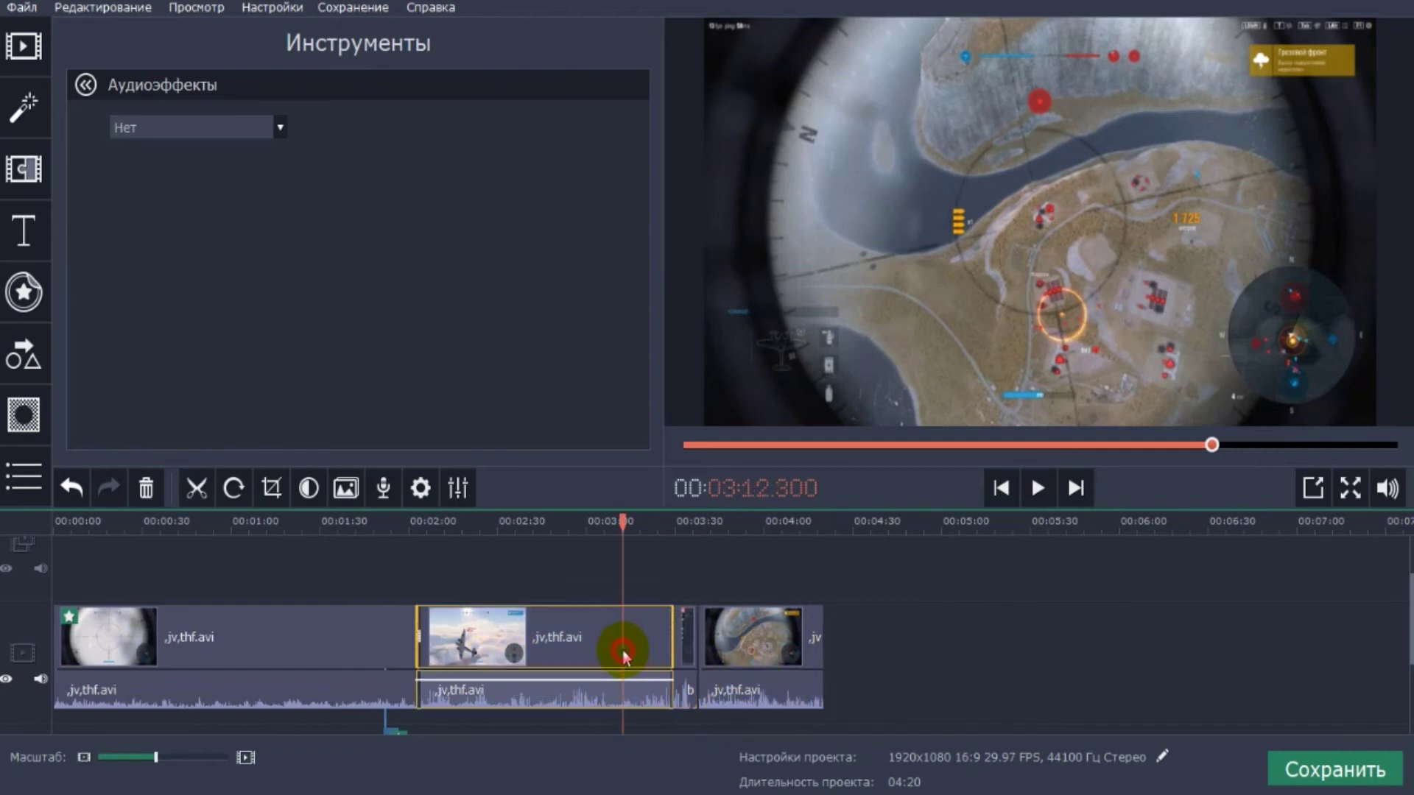
key(Delete)
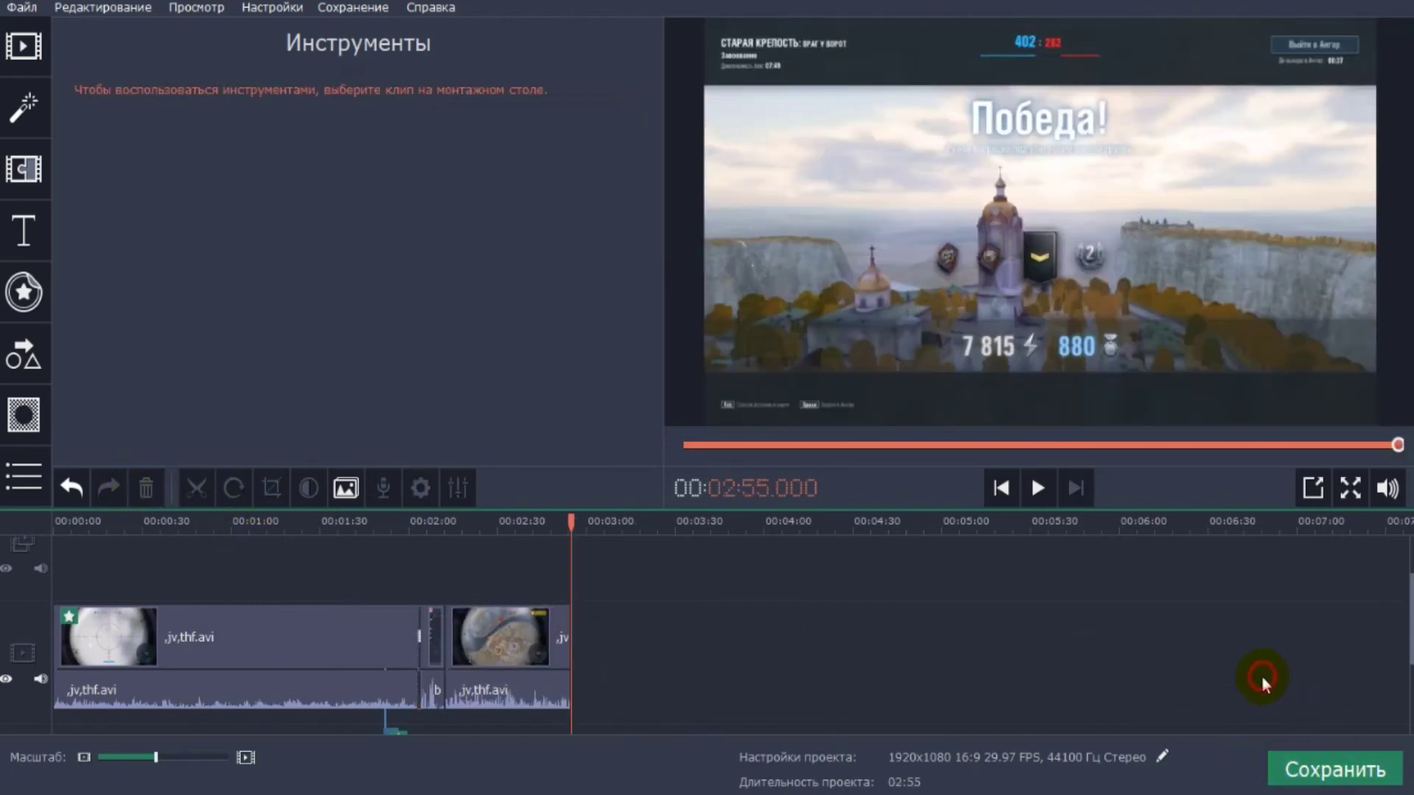
- Preview the last gameplay clip briefly from 00:02:22.200
click(474, 650)
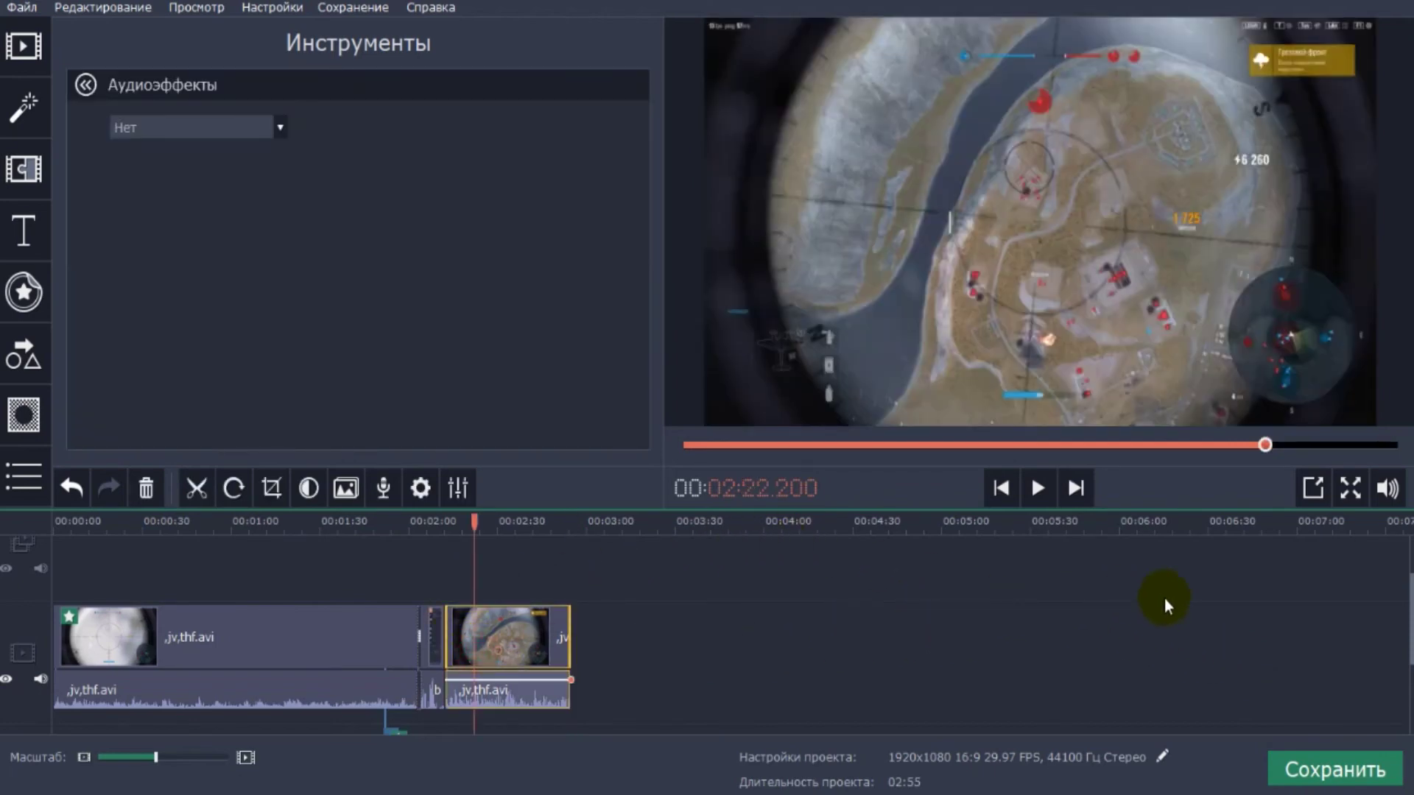
click(1037, 487)
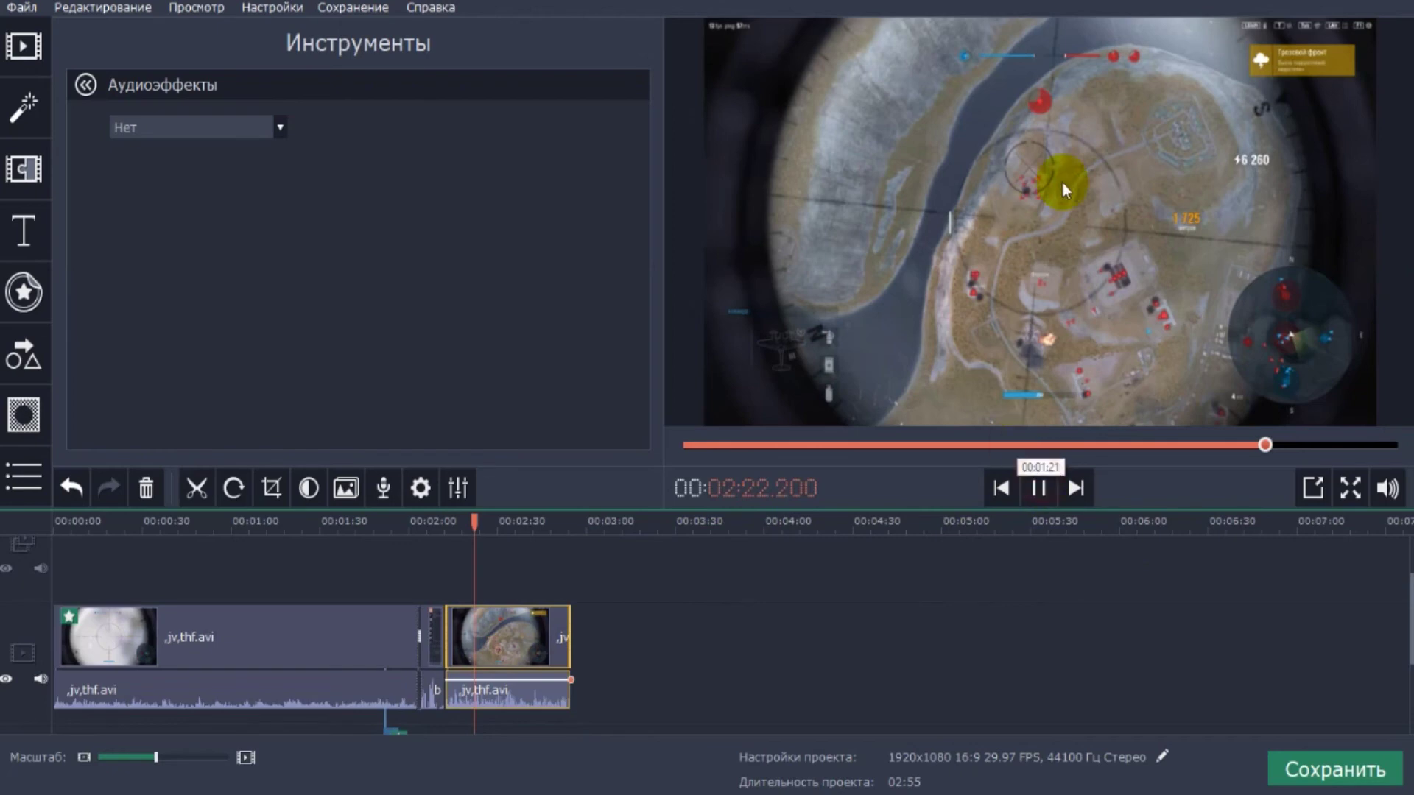
click(1039, 488)
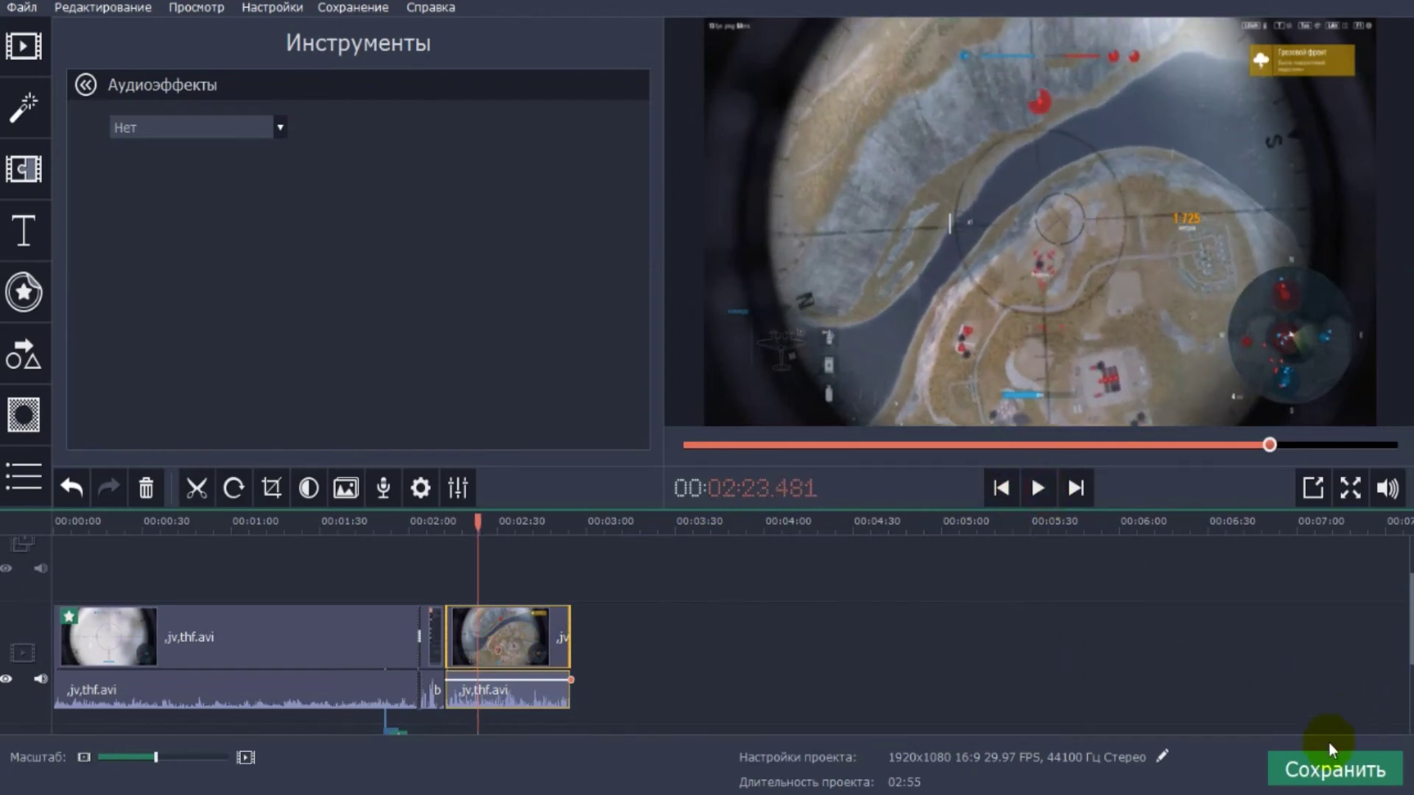
- Open the video export settings and examine the available output formats, keeping AVI with the H.264 codec
click(1374, 785)
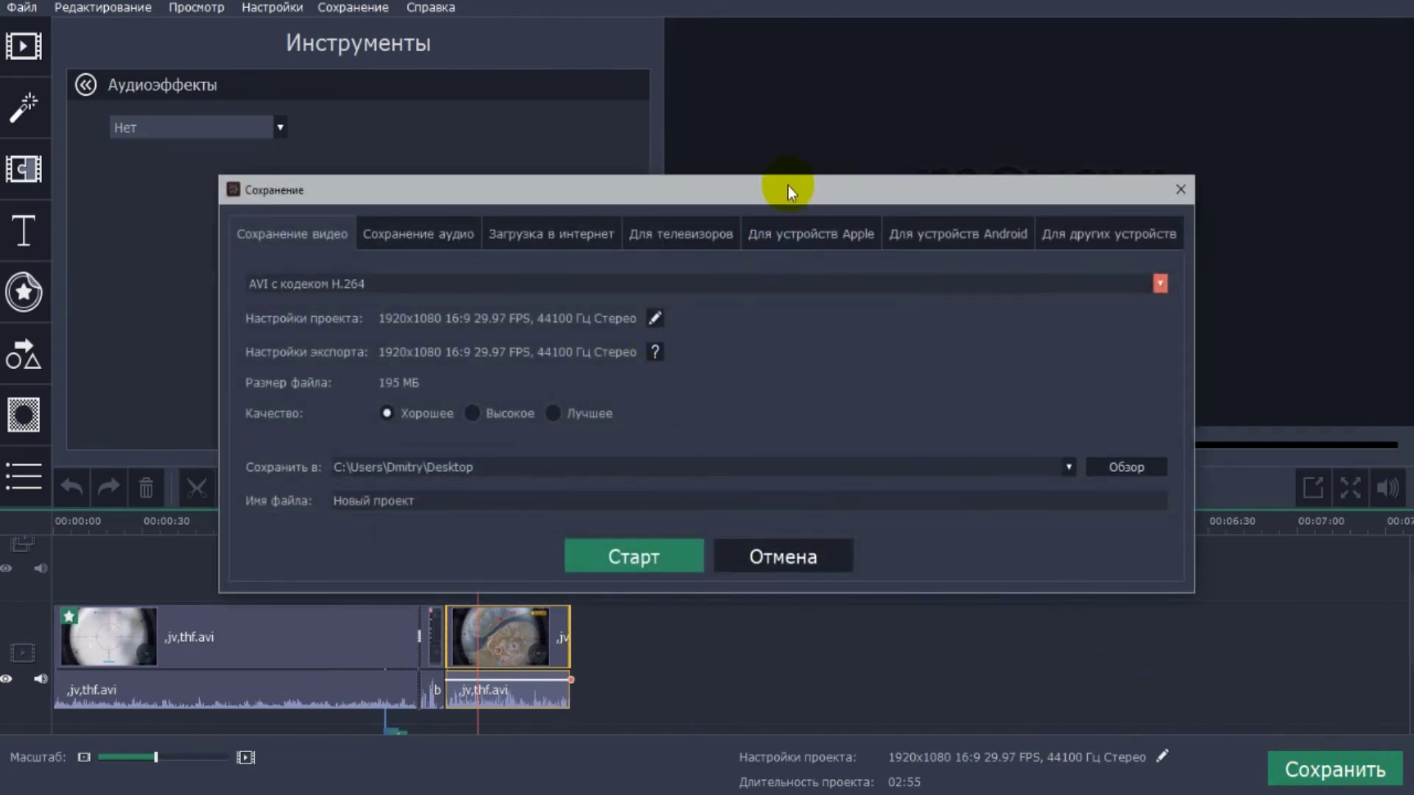
drag(788, 191, 735, 186)
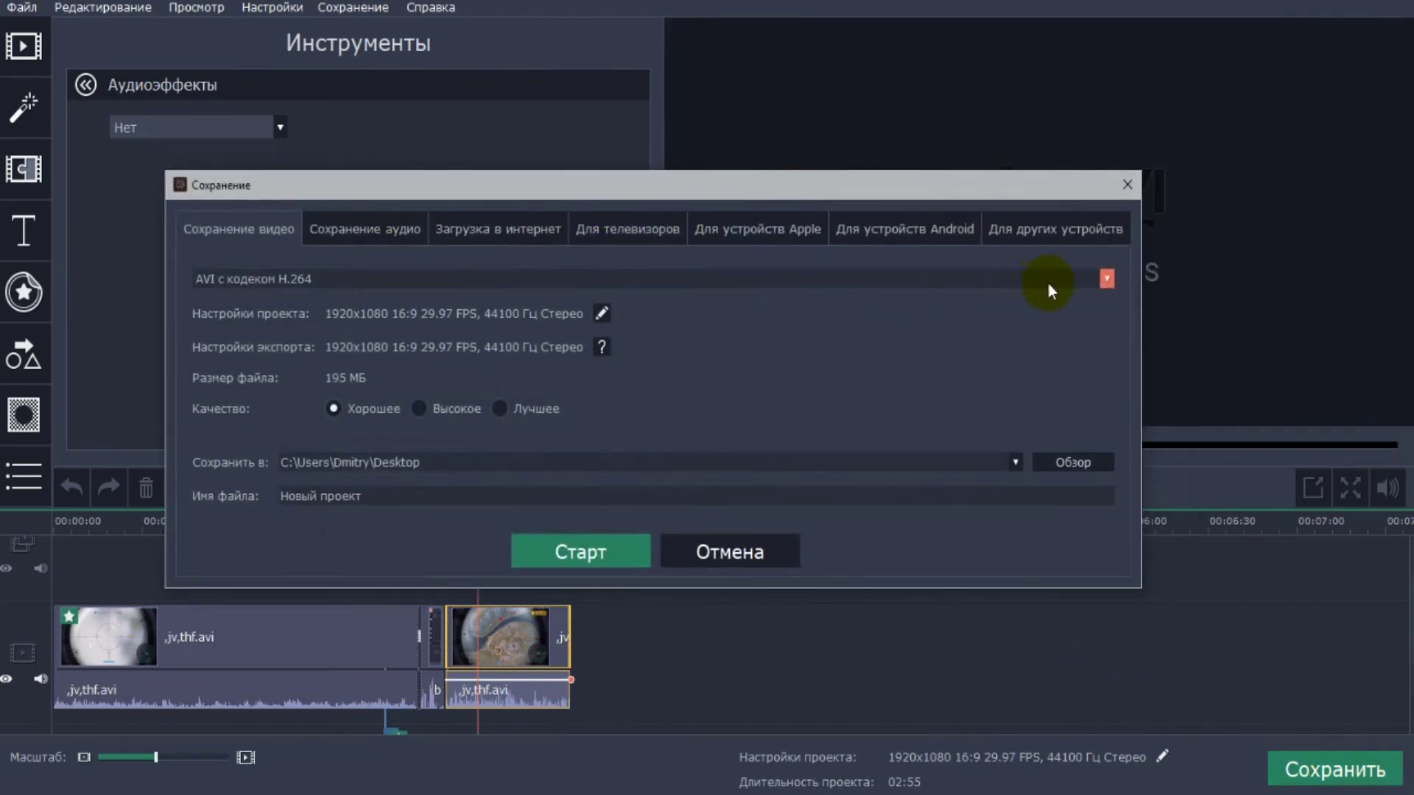
click(1111, 280)
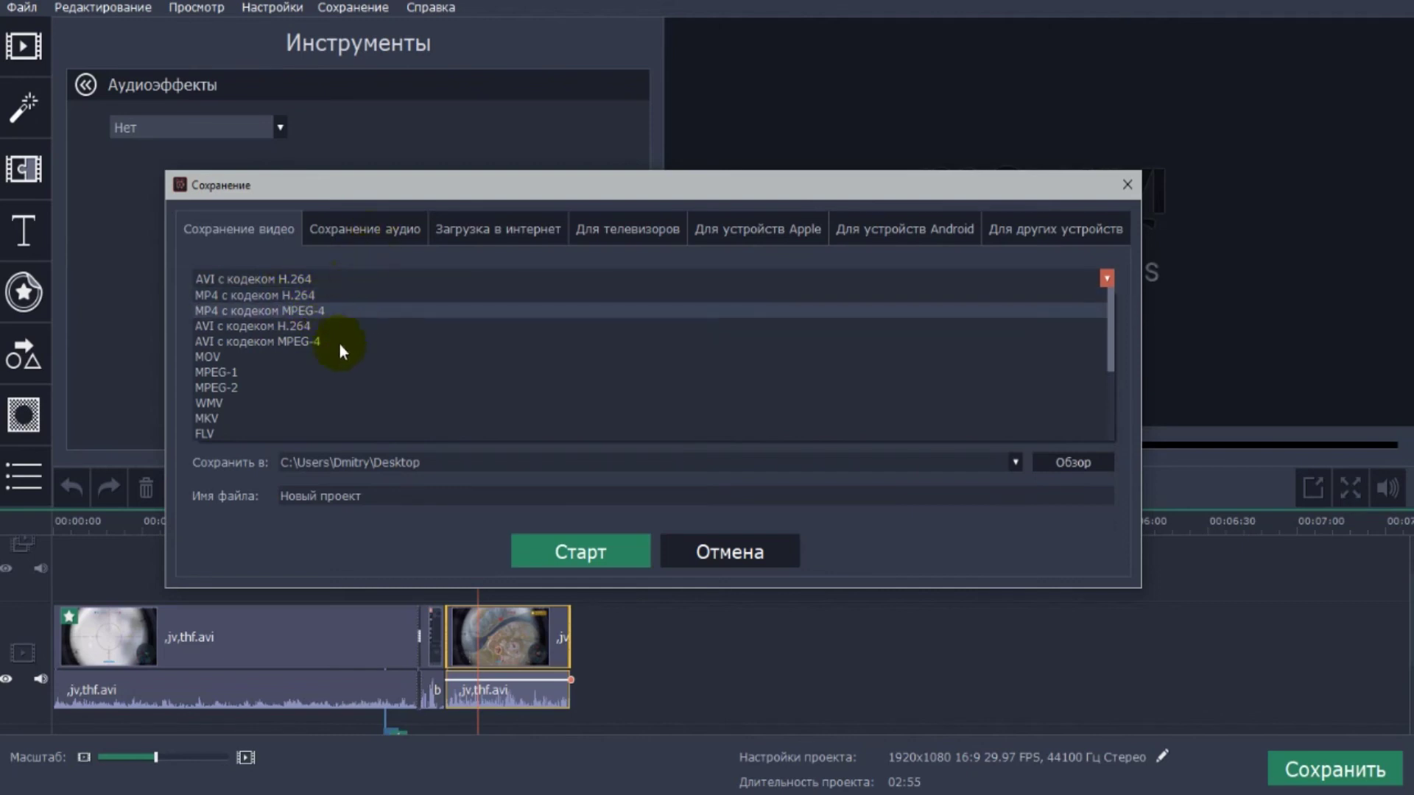
click(302, 475)
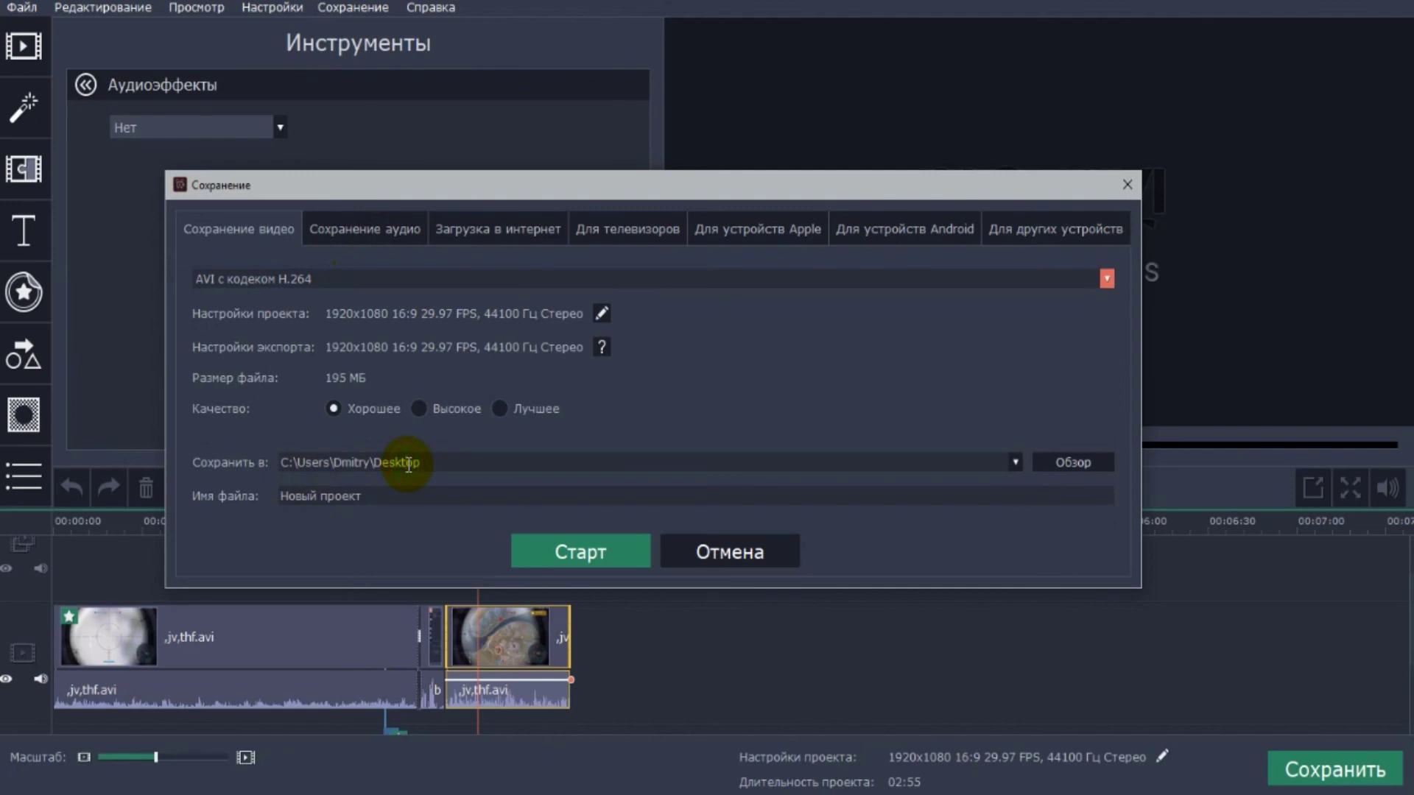
- Name the export file 123 and set its quality to Лучшее
drag(420, 462, 278, 463)
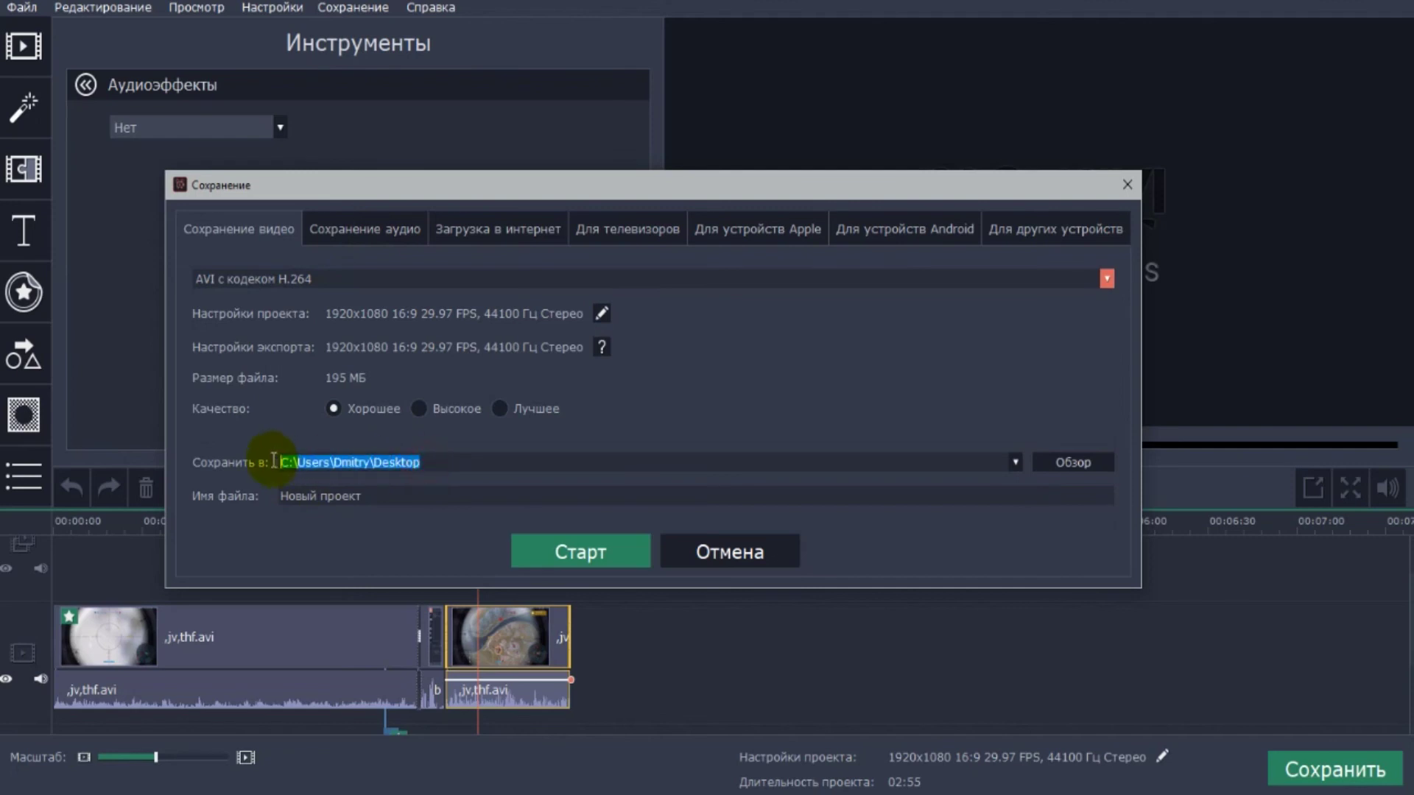
click(362, 463)
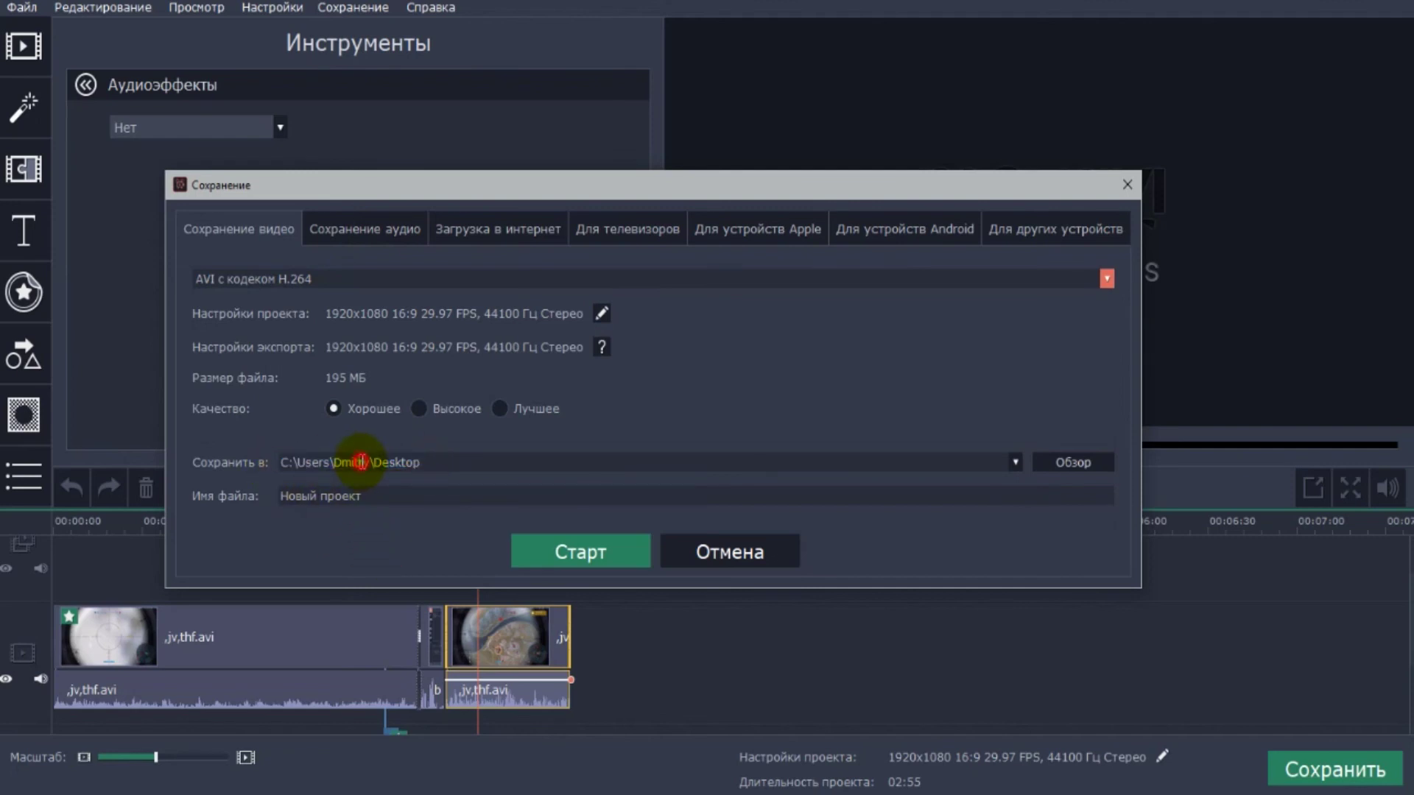
drag(363, 488, 241, 498)
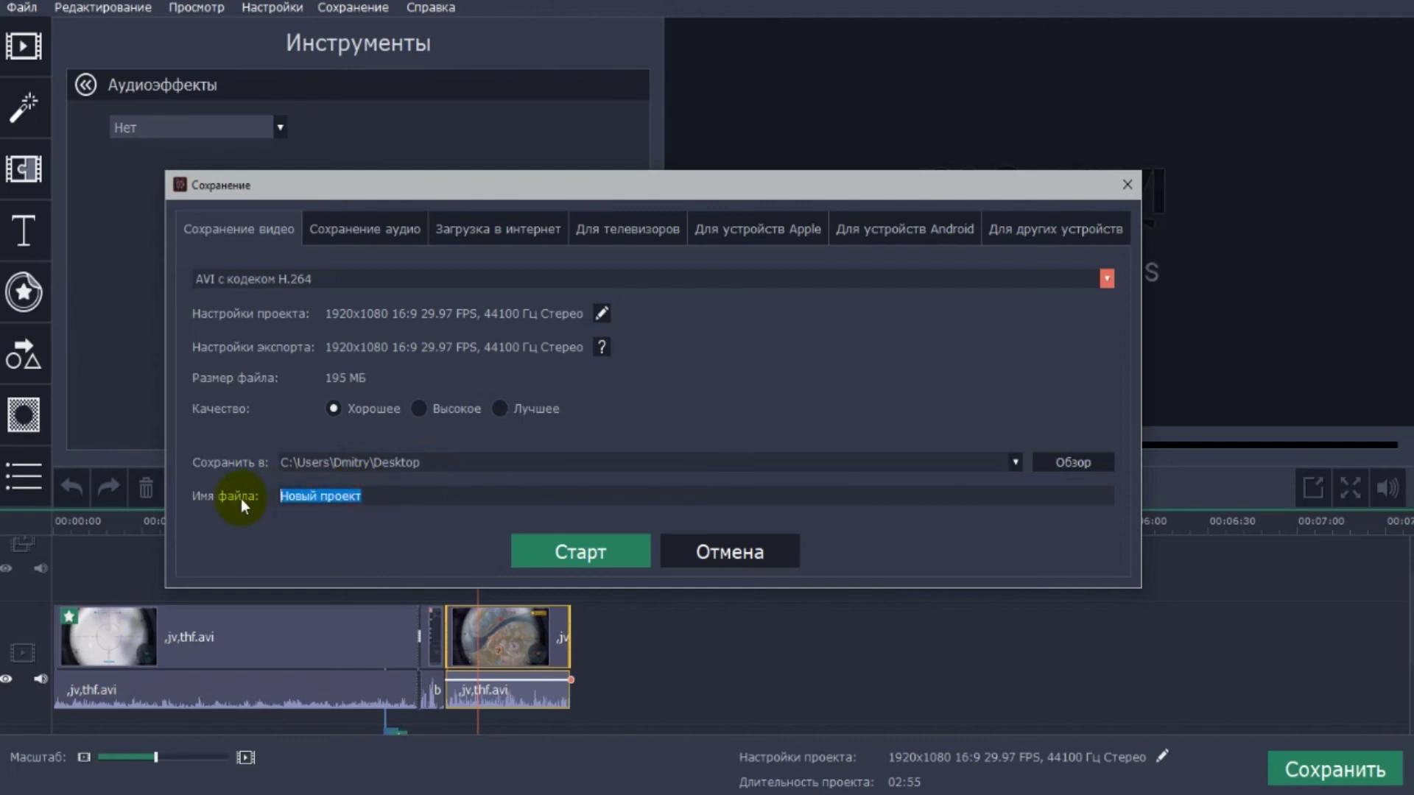
text(123)
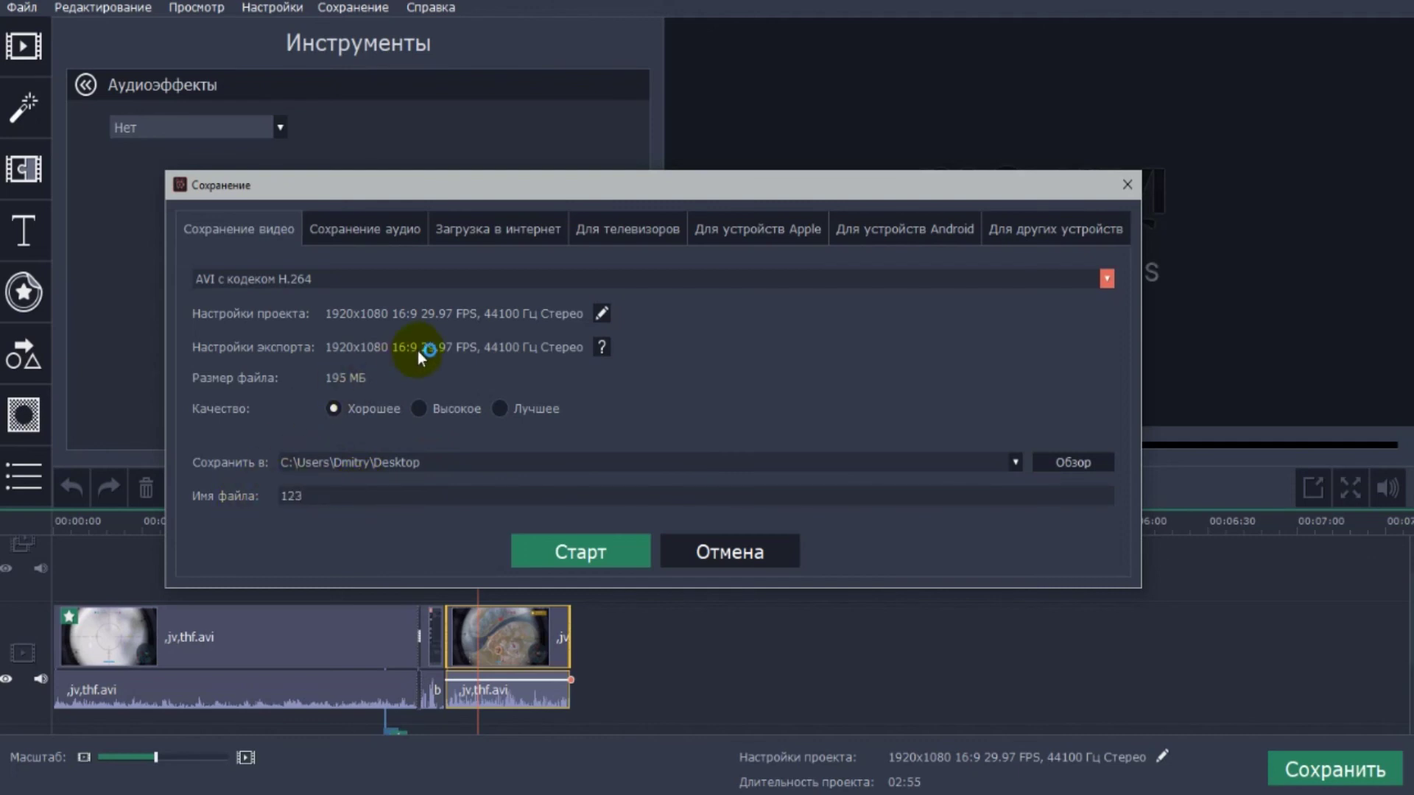
click(501, 408)
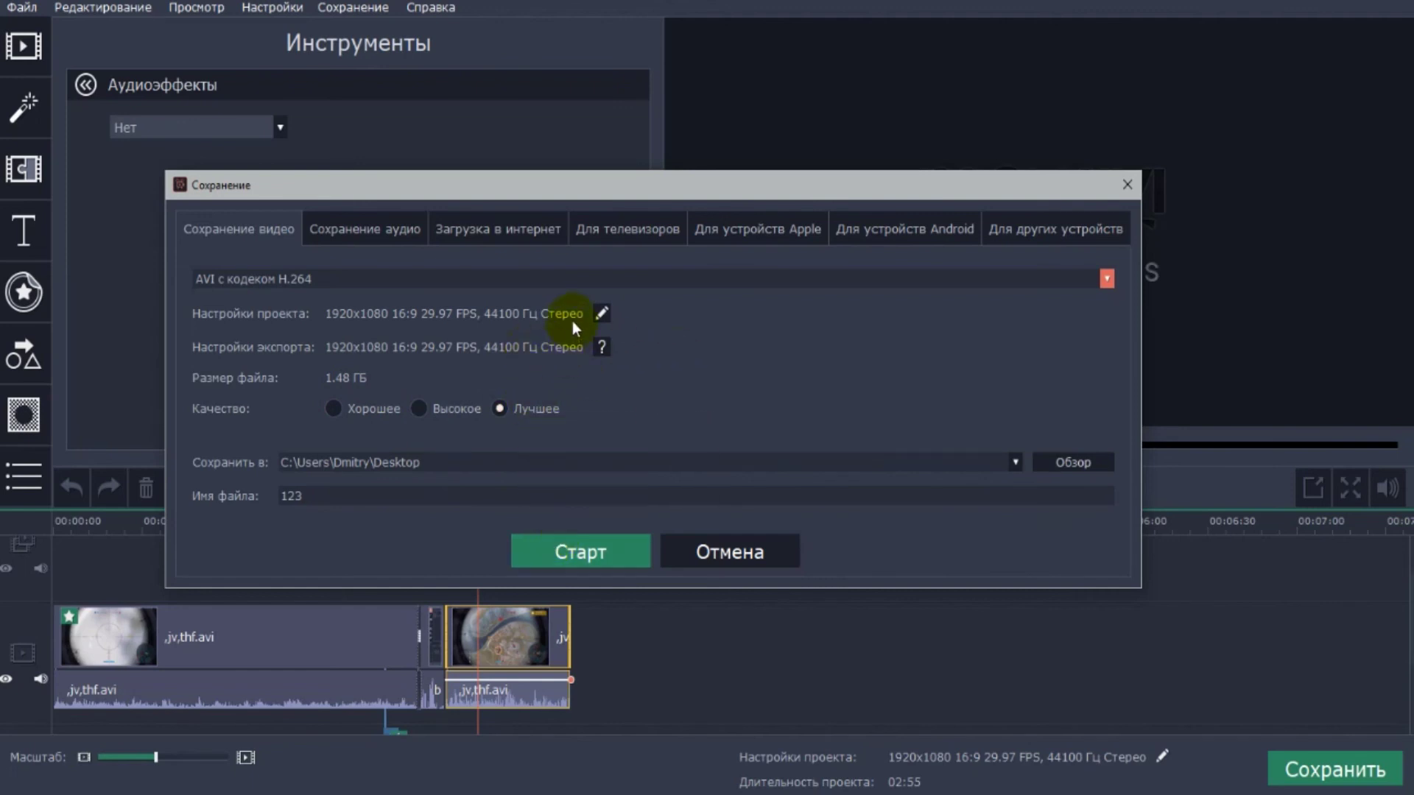
- Open the project settings from the export dialog and examine the resolution and frame placement options
click(611, 312)
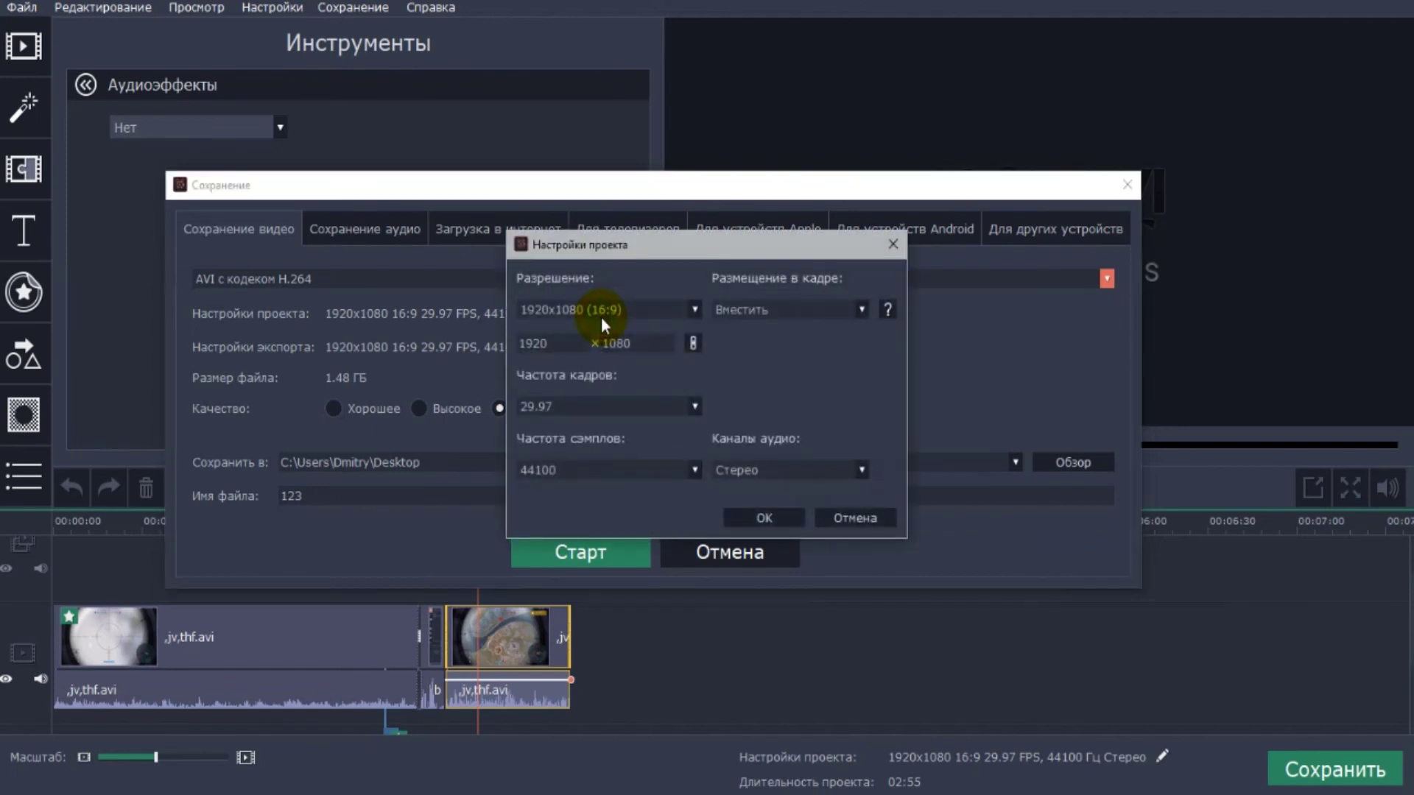
click(694, 309)
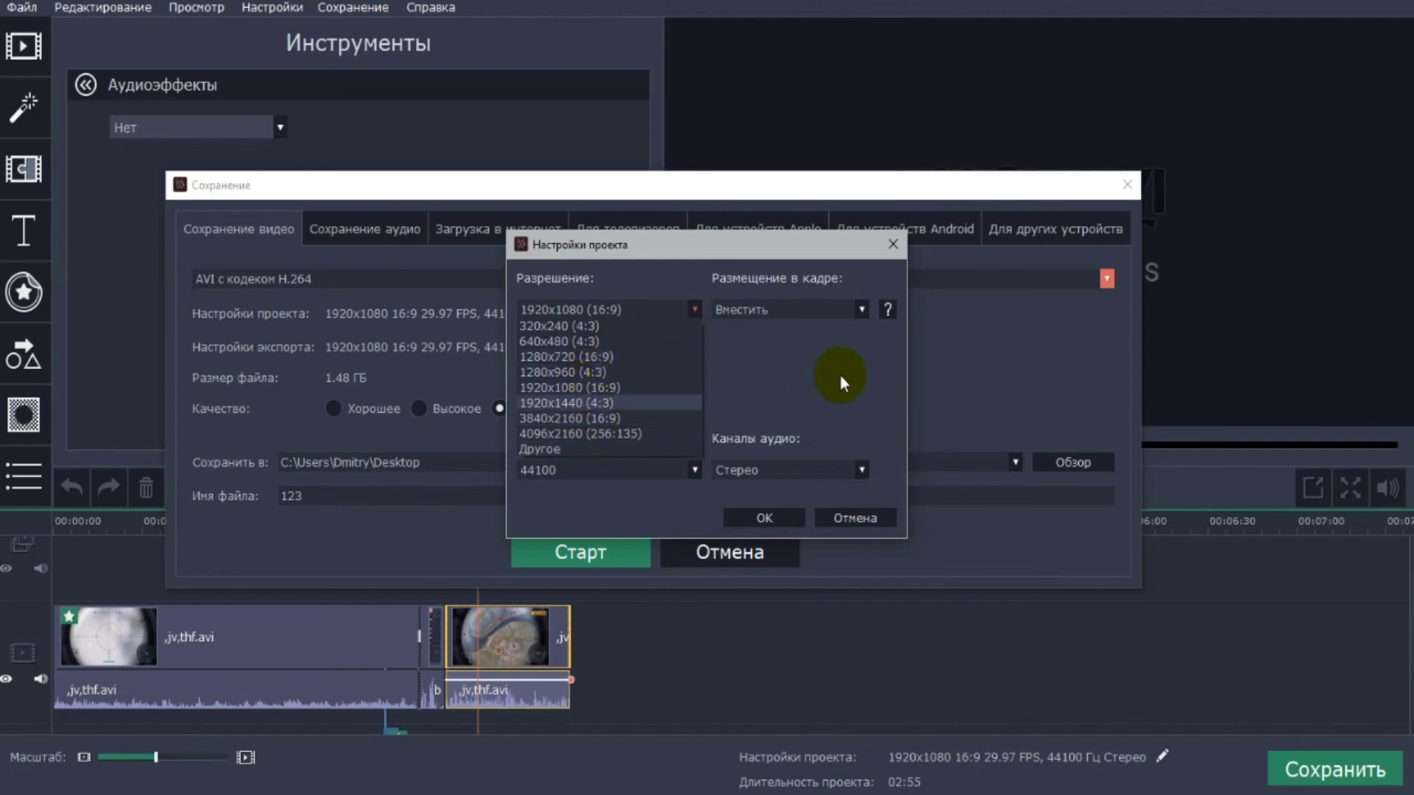
click(820, 369)
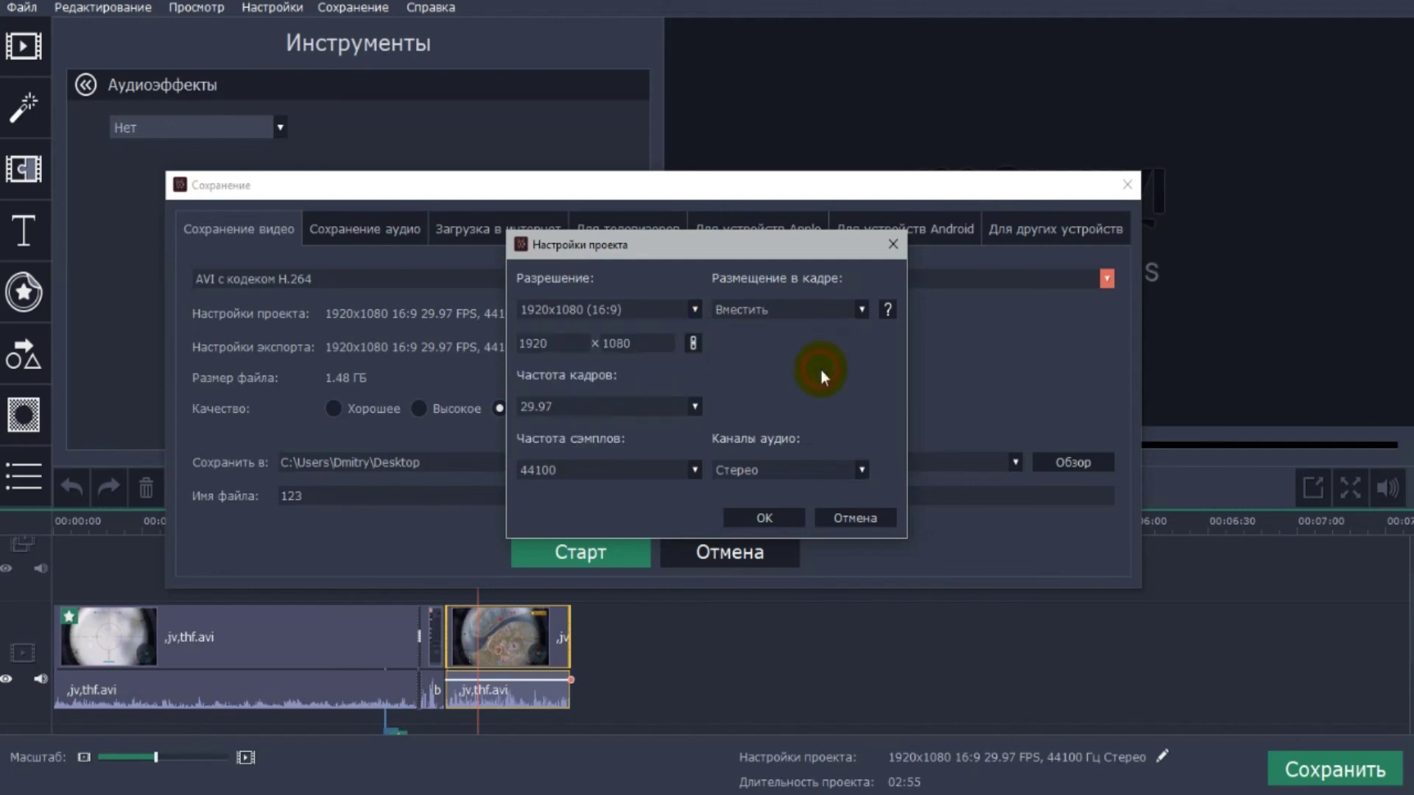
click(862, 315)
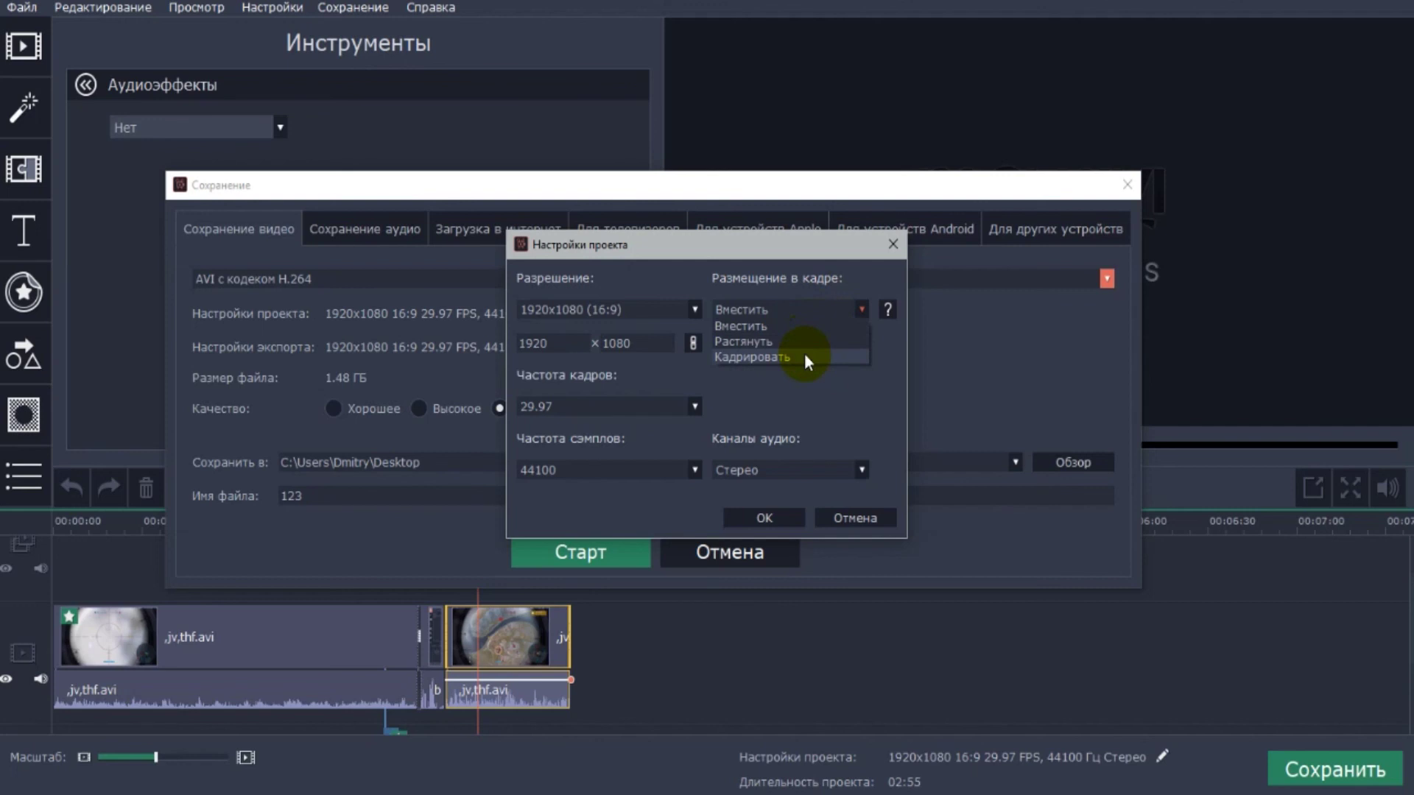
click(829, 406)
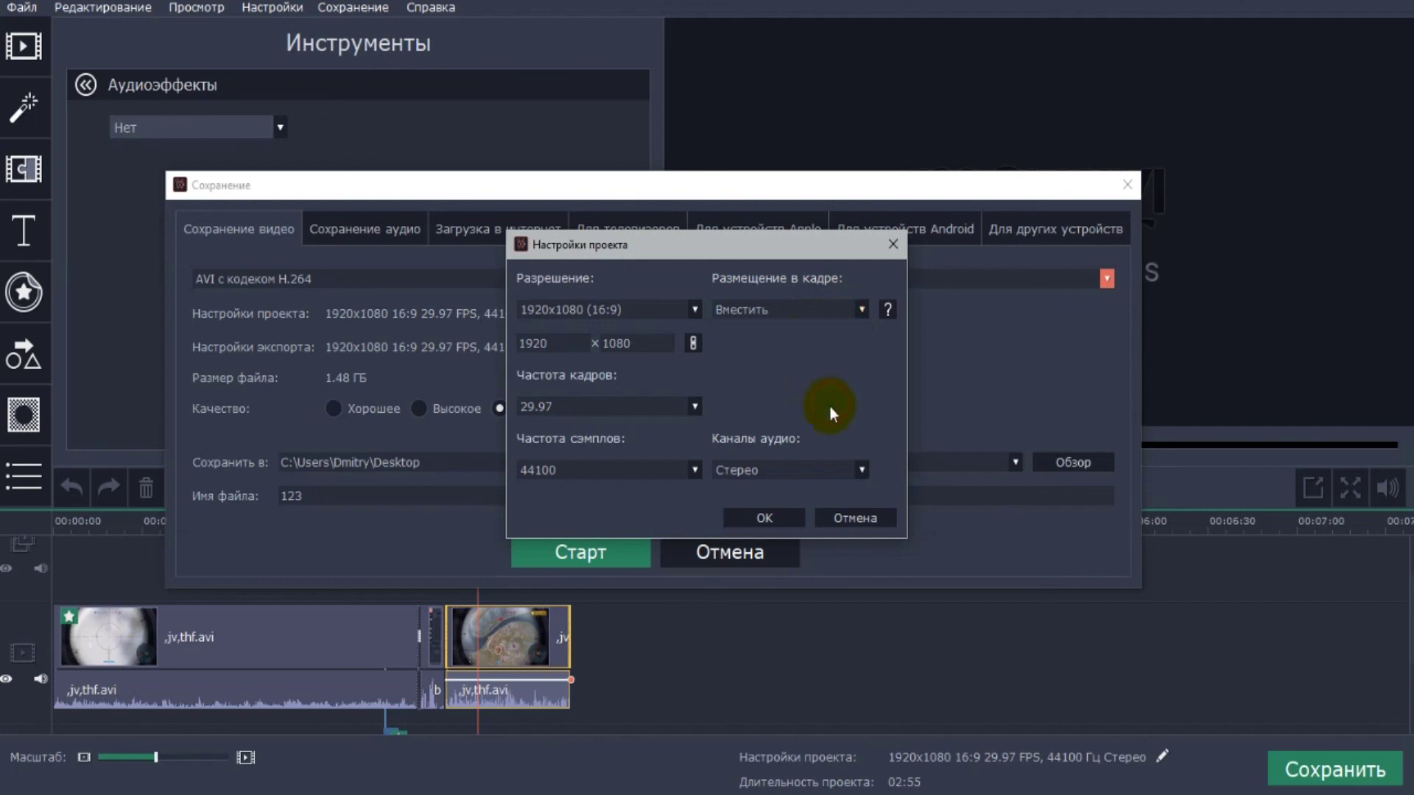
- Try a project frame rate of 30, check the sample rate and audio channel options, and close the project settings without applying
click(695, 409)
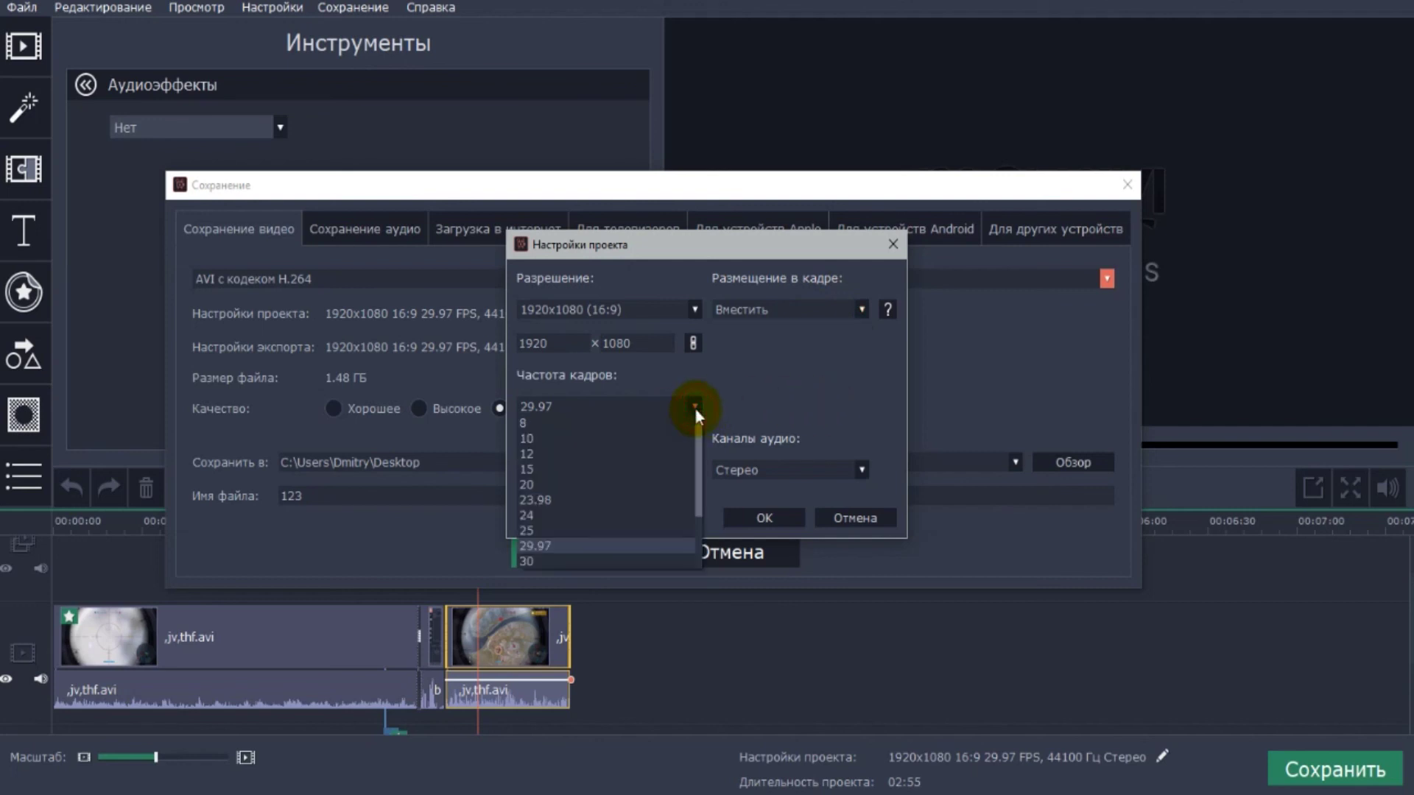
click(636, 557)
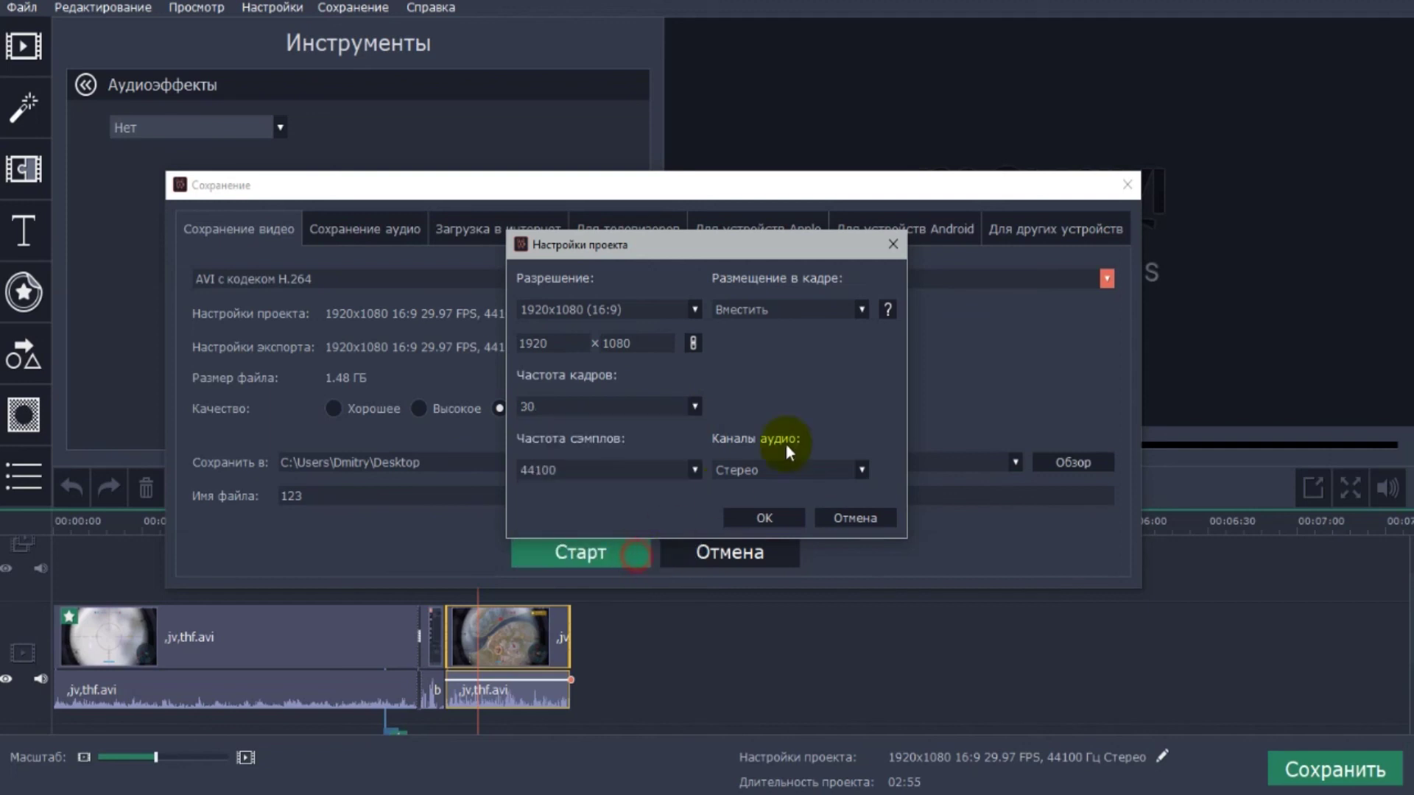
click(693, 469)
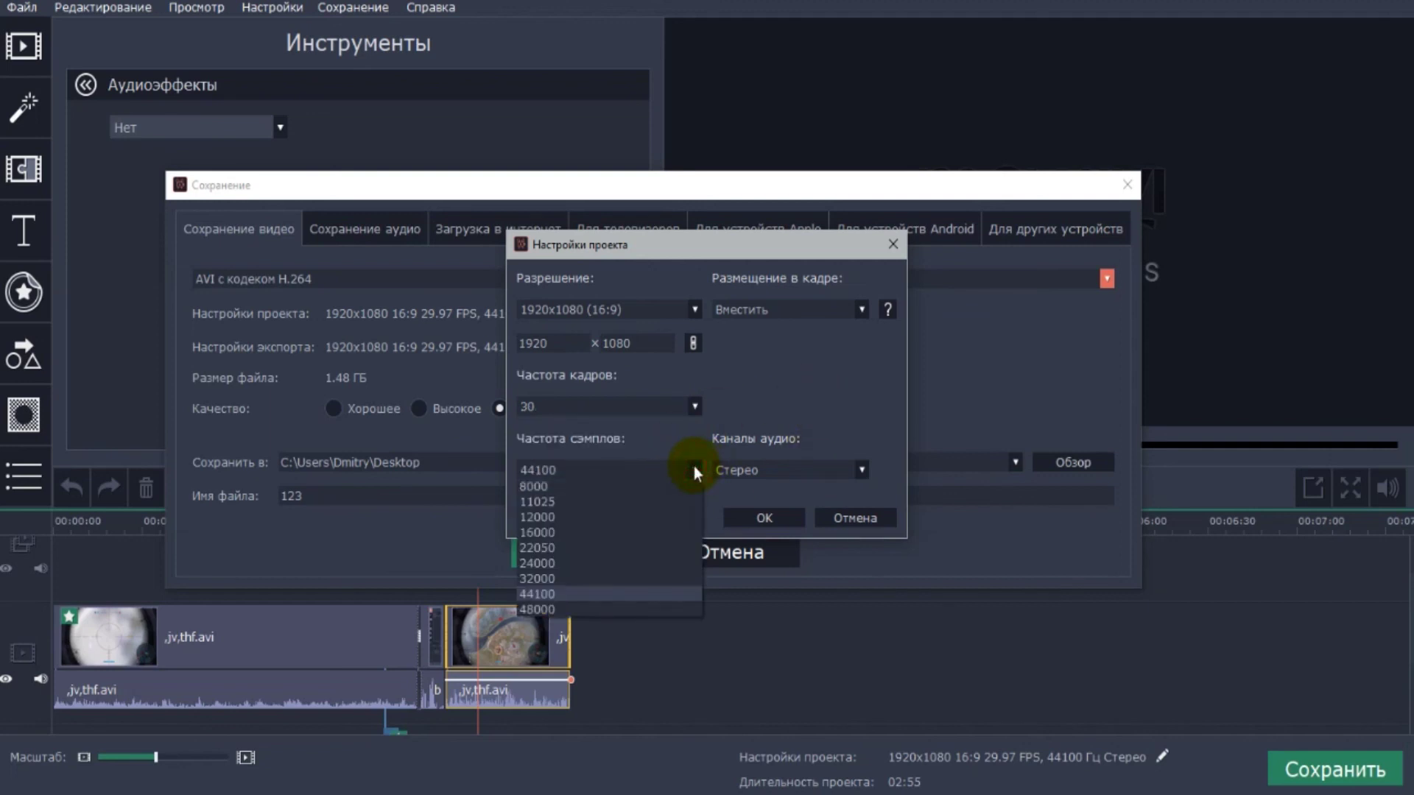
click(757, 460)
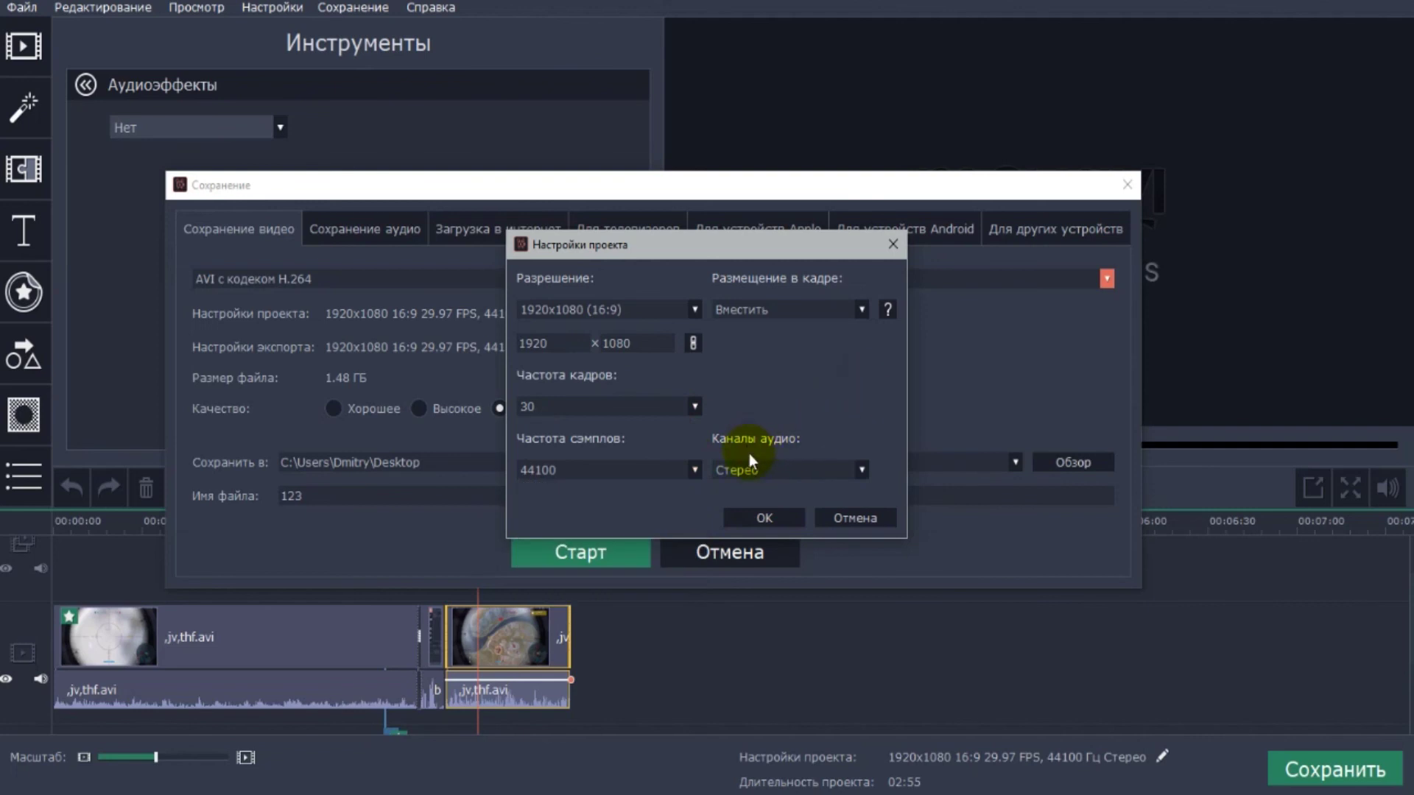
click(785, 475)
click(785, 474)
click(893, 245)
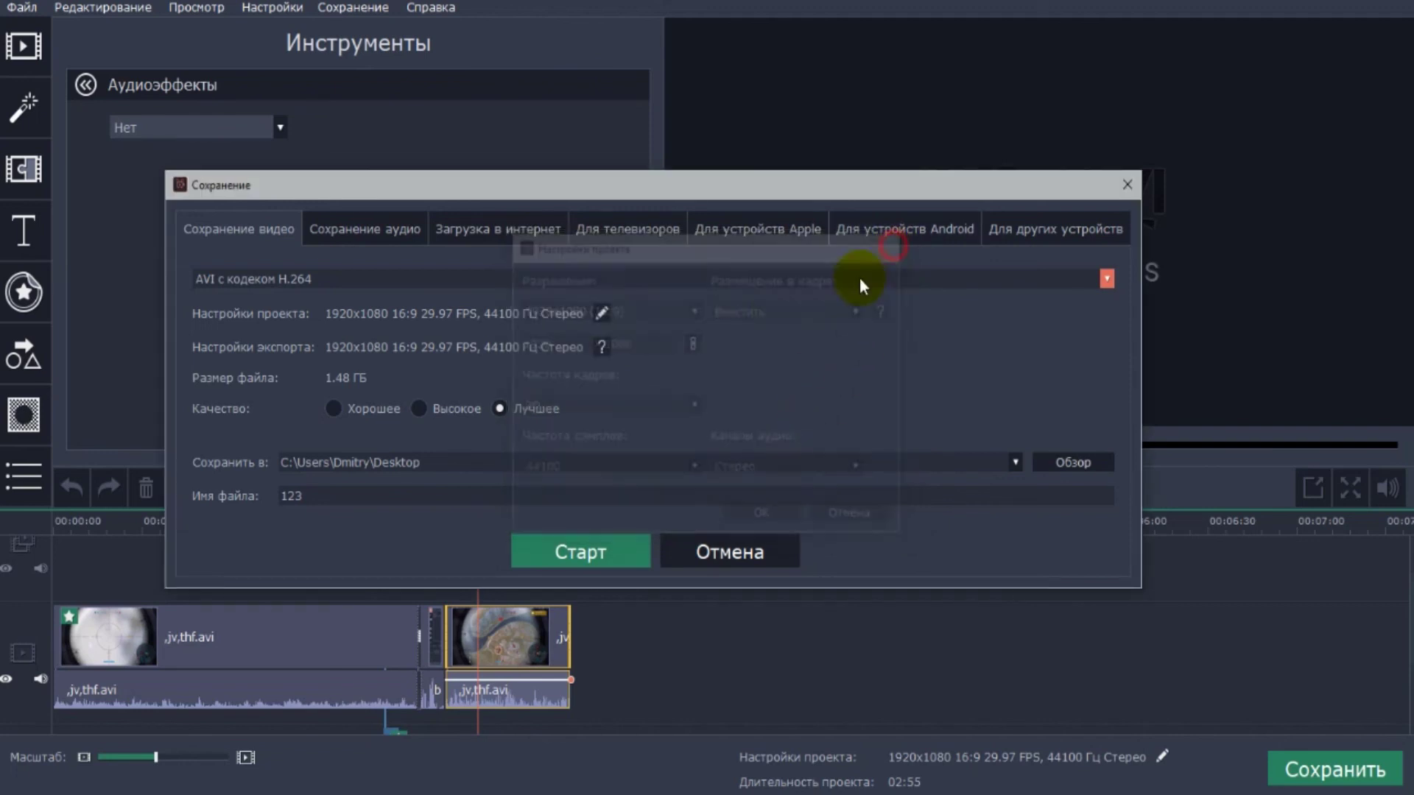
- Review the export options for audio, online upload, TVs, Apple, Android and other devices, and cancel the export
click(391, 233)
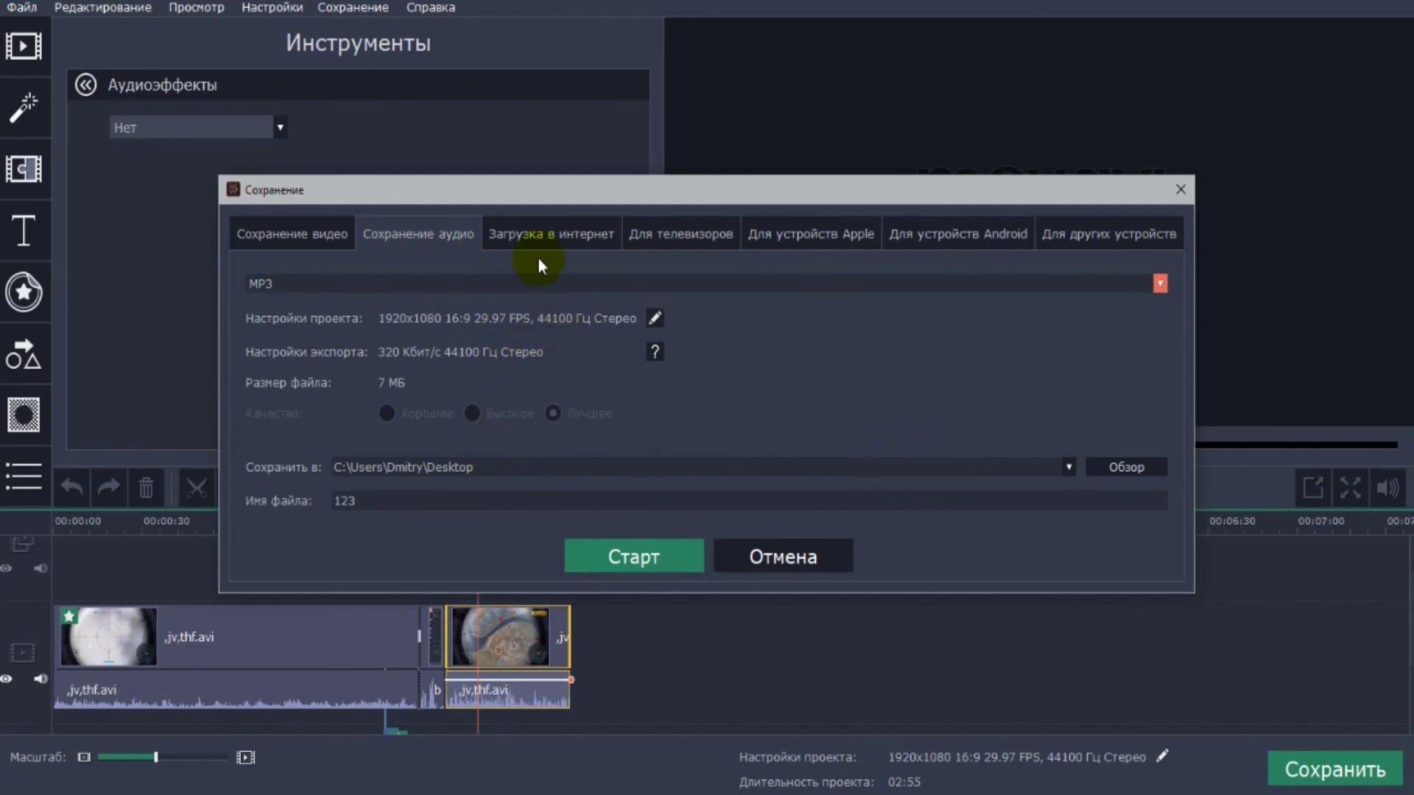
click(563, 232)
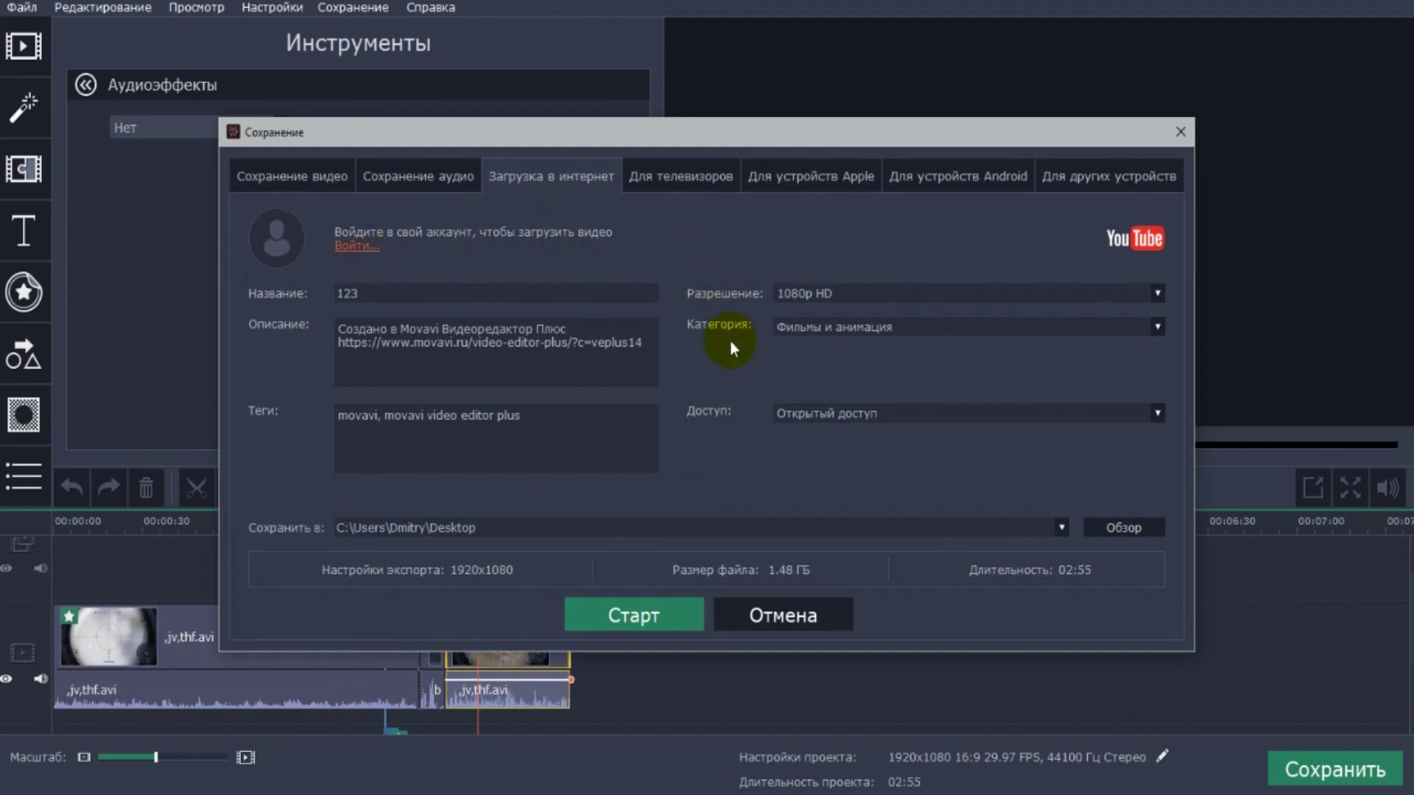
click(1056, 230)
double_click(347, 294)
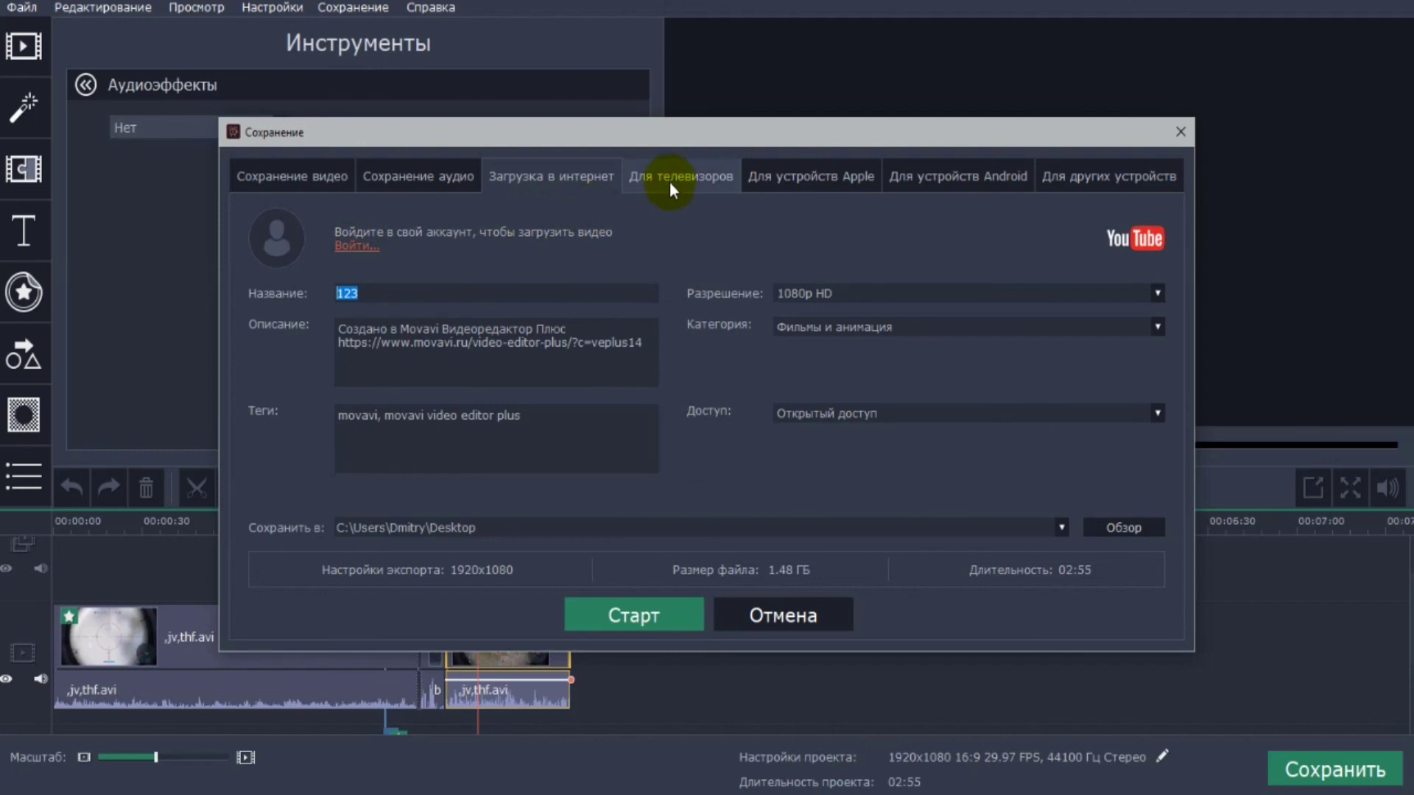
click(724, 188)
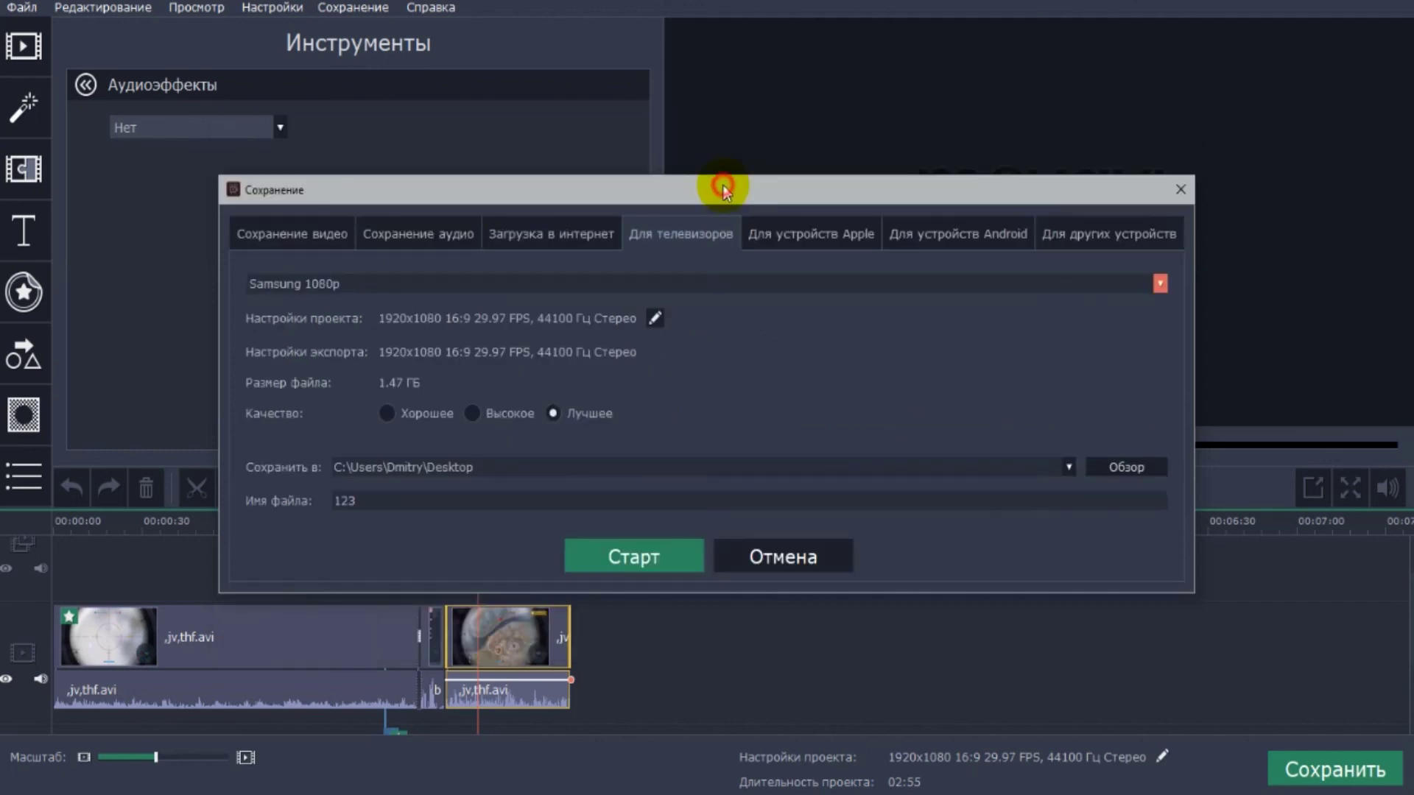
click(802, 235)
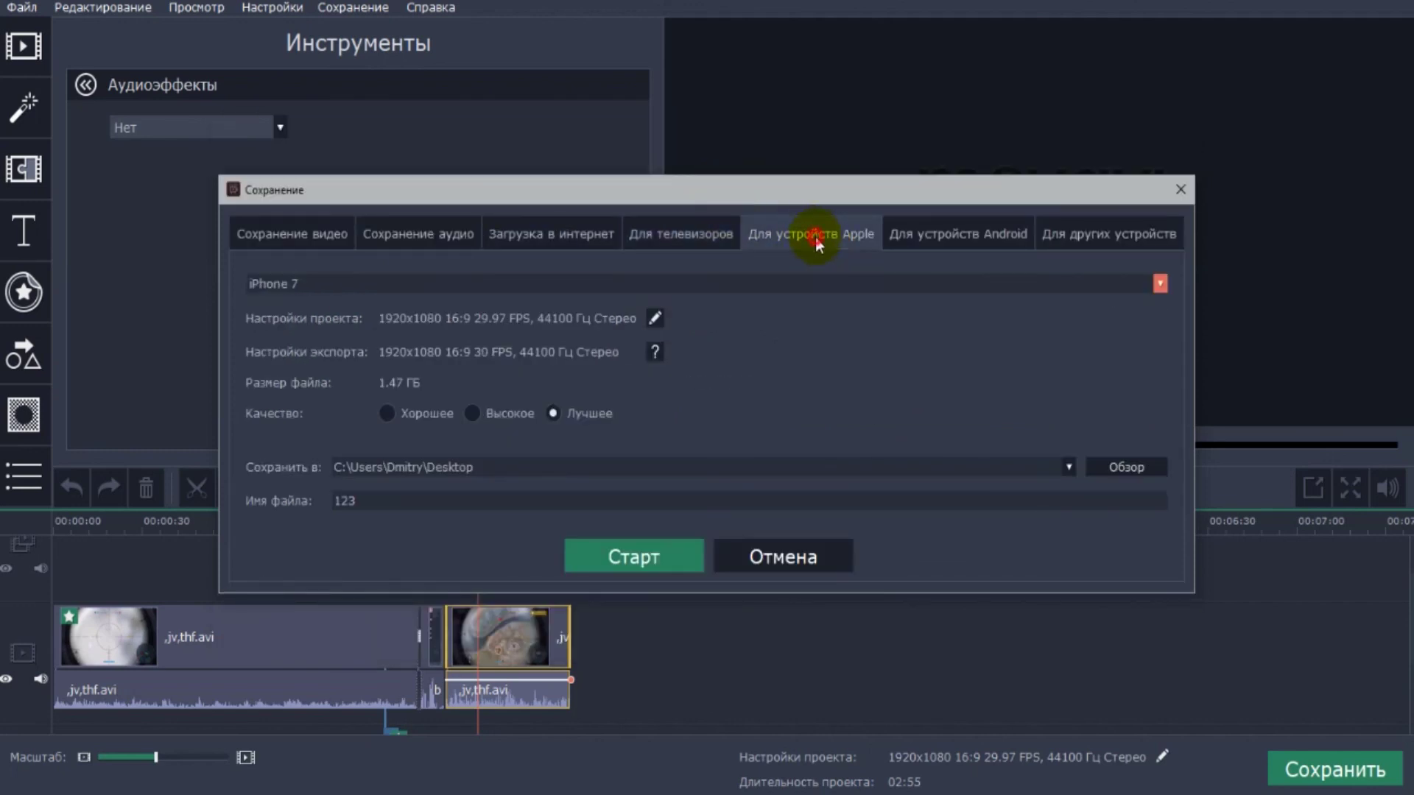
click(960, 241)
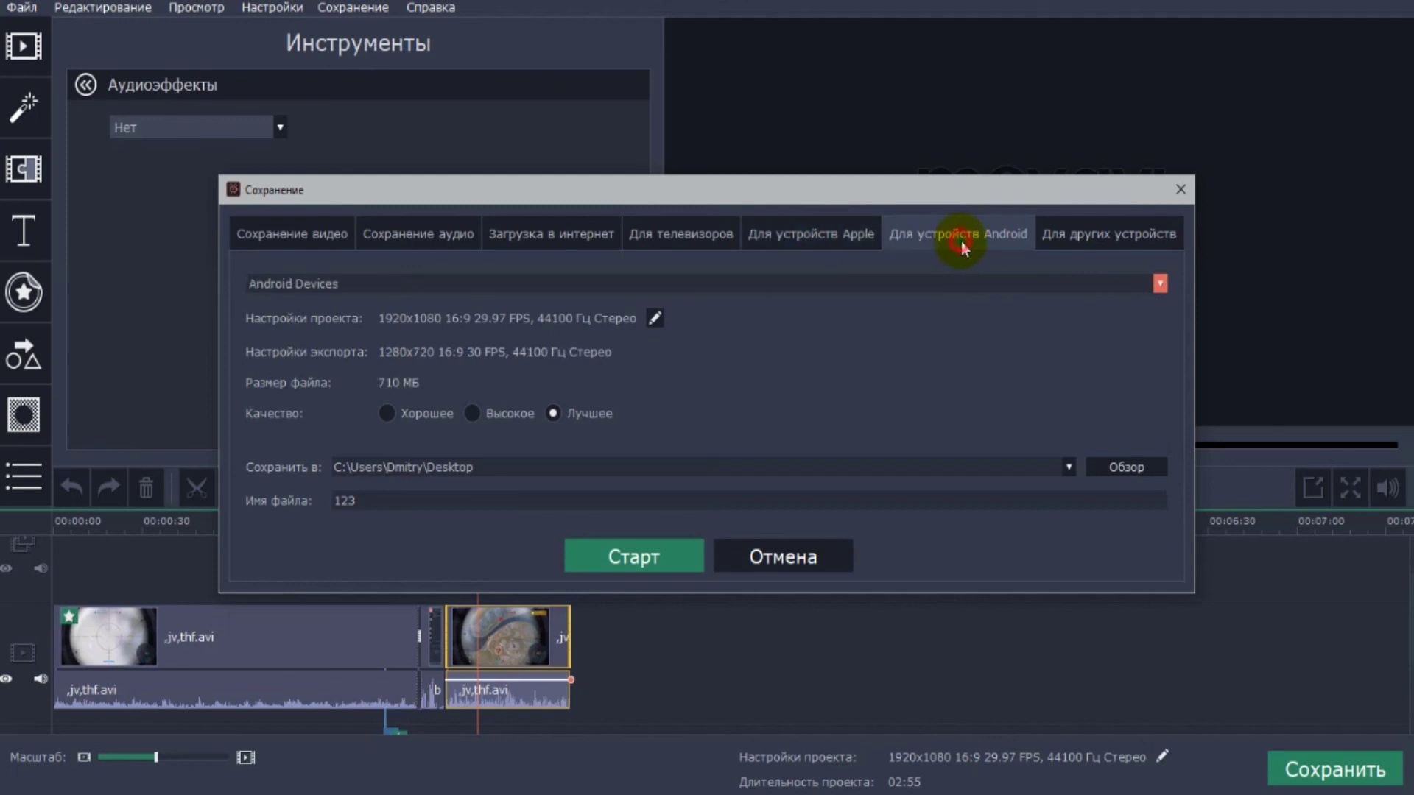
click(1115, 236)
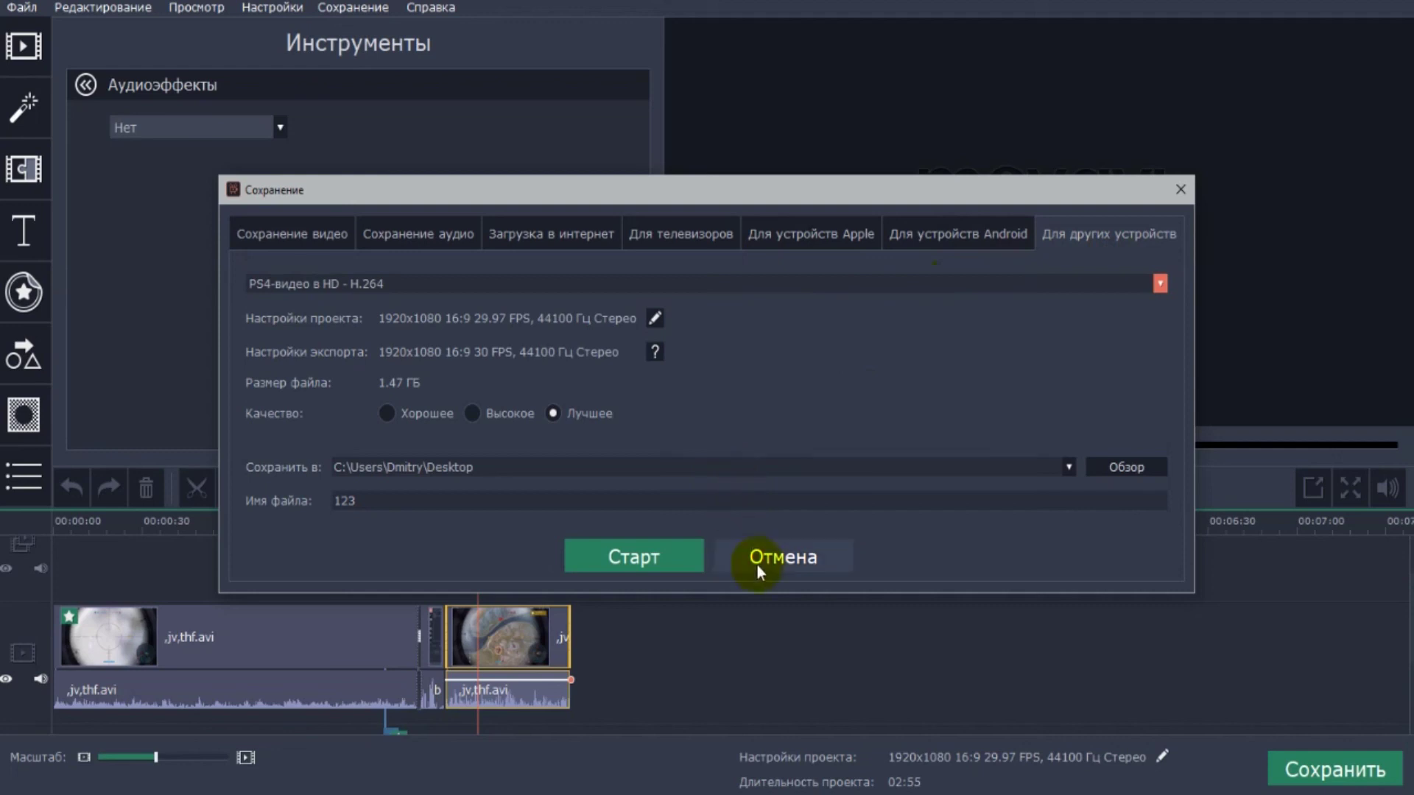
click(820, 560)
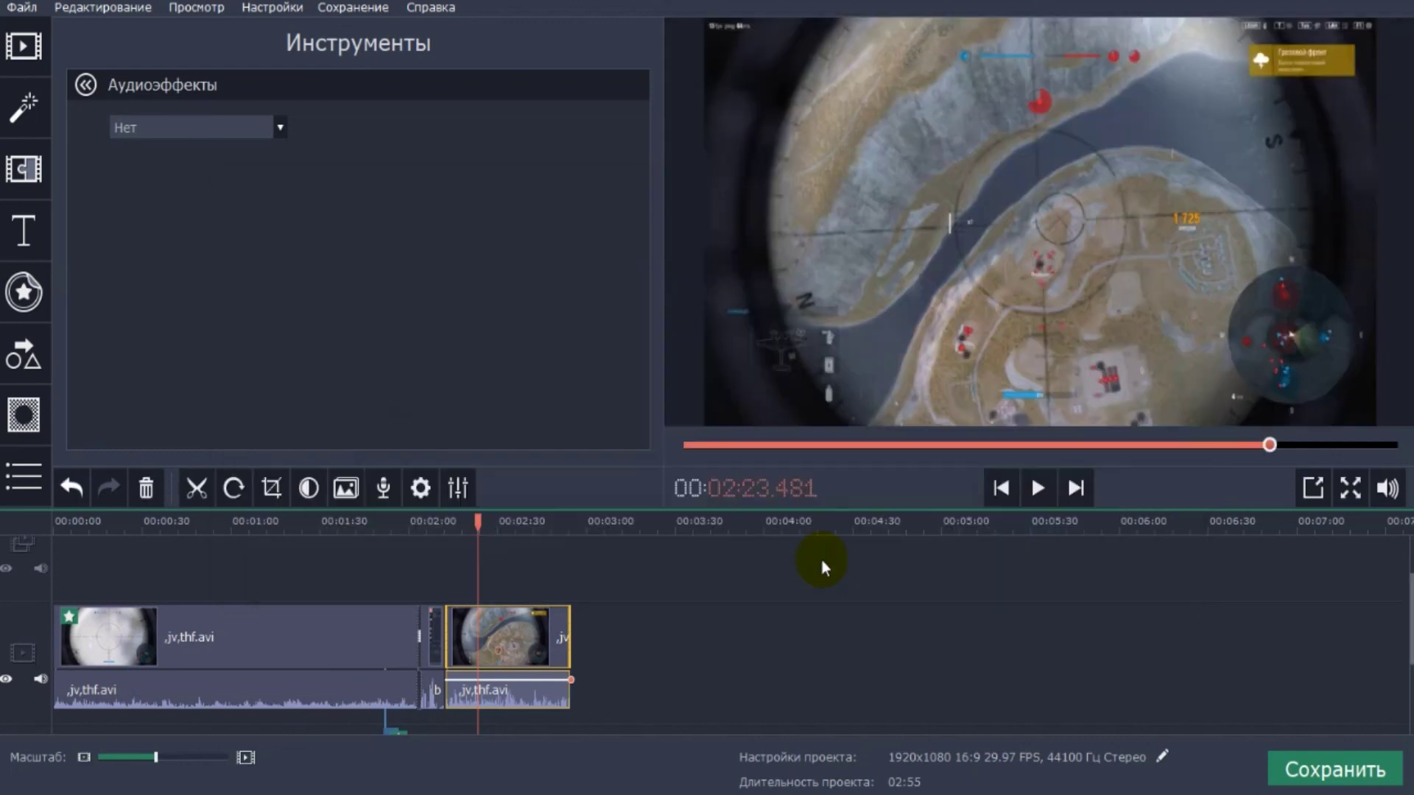